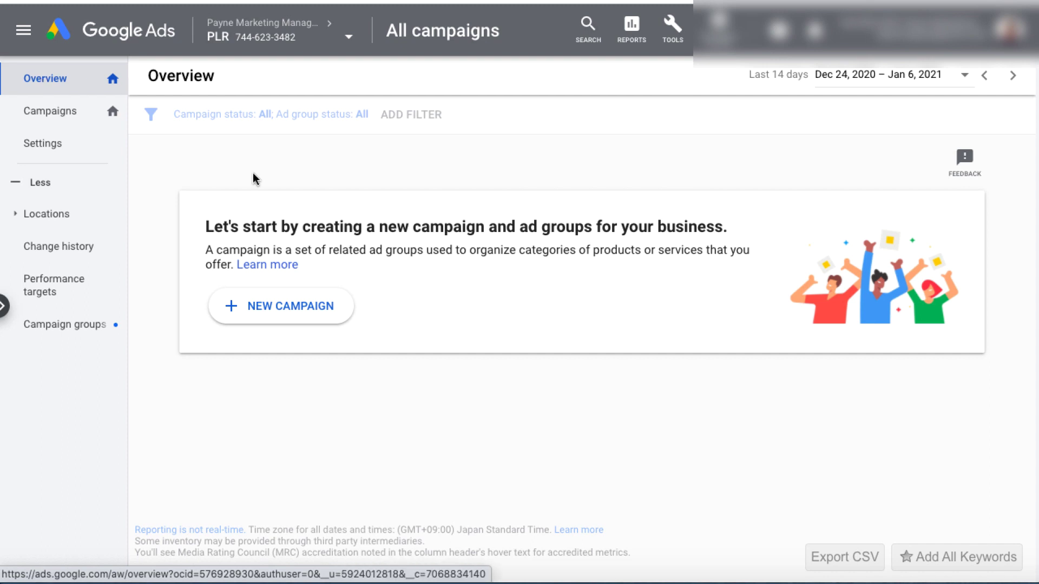
- Start a new campaign without a goal's guidance, using the Video type and the Custom video campaign subtype
{"action": "left_click", "coordinate": [257, 308]}
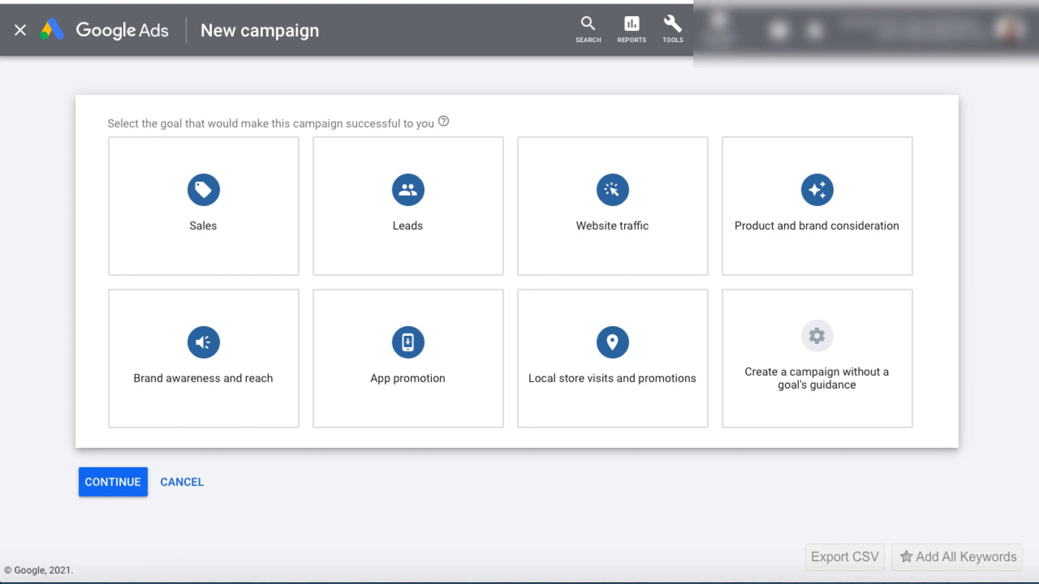
{"action": "mouse_move", "coordinate": [612, 188]}
{"action": "left_click", "coordinate": [848, 358]}
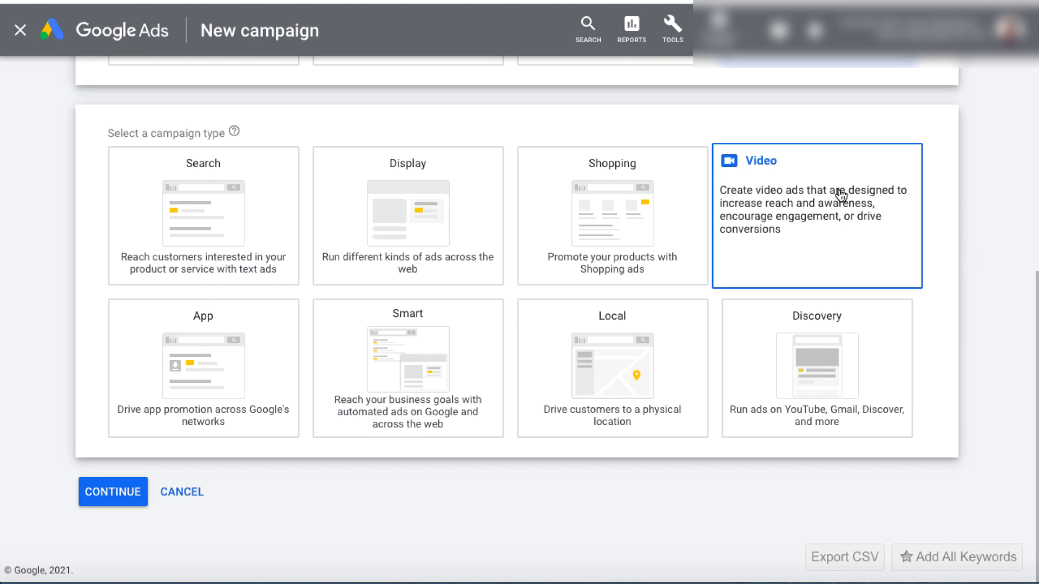
{"action": "left_click", "coordinate": [840, 195]}
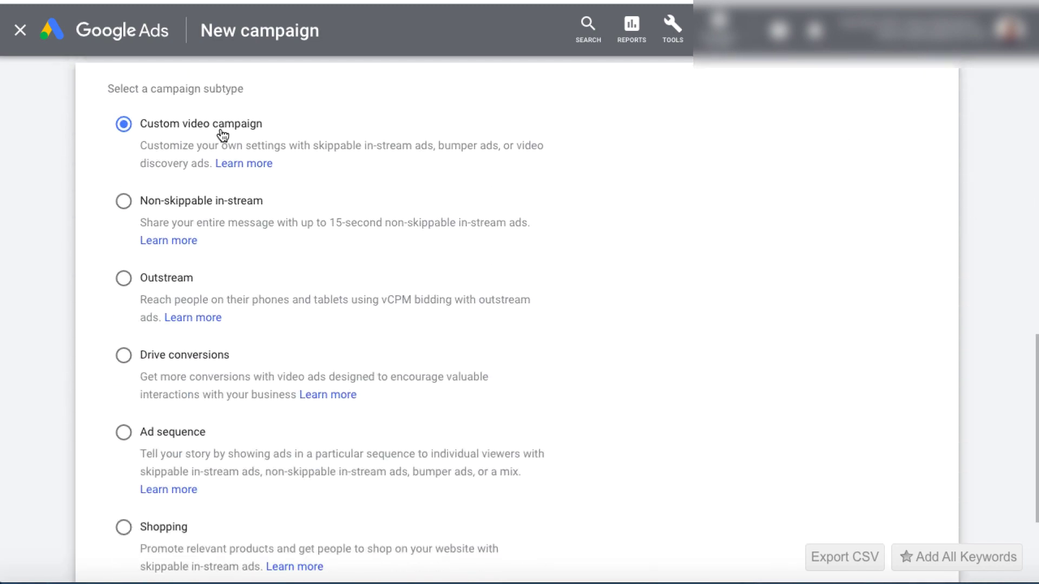
{"action": "scroll", "coordinate": [70, 336], "scroll_direction": "down", "scroll_amount": 2}
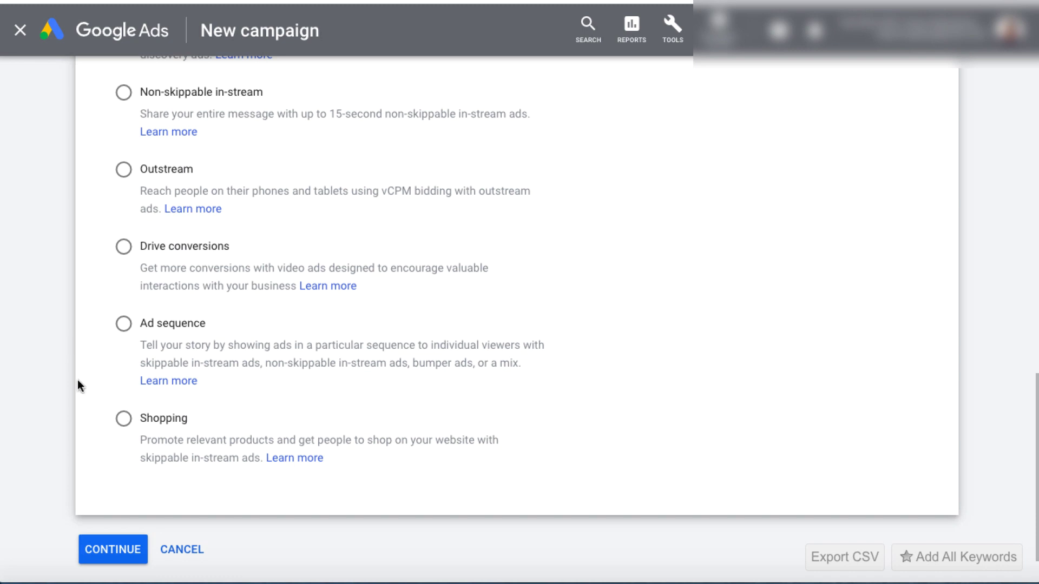
{"action": "left_click", "coordinate": [111, 549]}
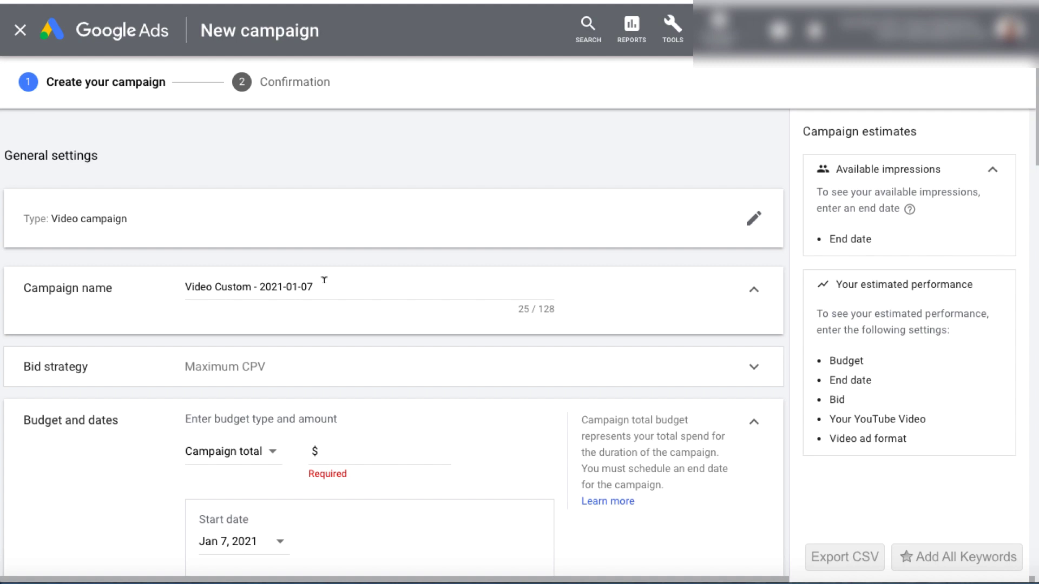
- Replace the default campaign name with IS-USA-KW
{"action": "left_click_drag", "start_coordinate": [322, 278], "coordinate": [183, 287]}
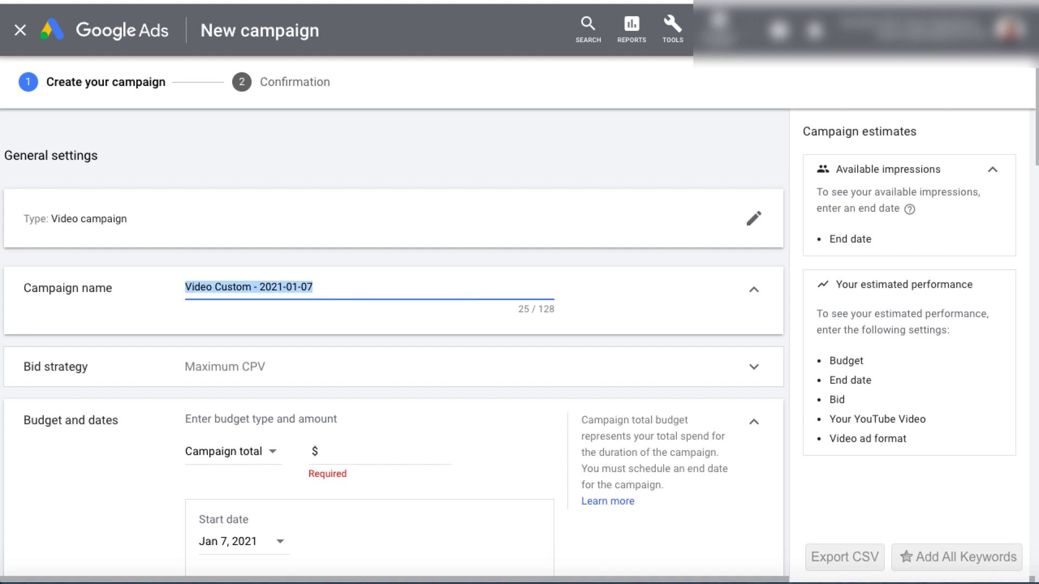
{"action": "type", "text": "IS"}
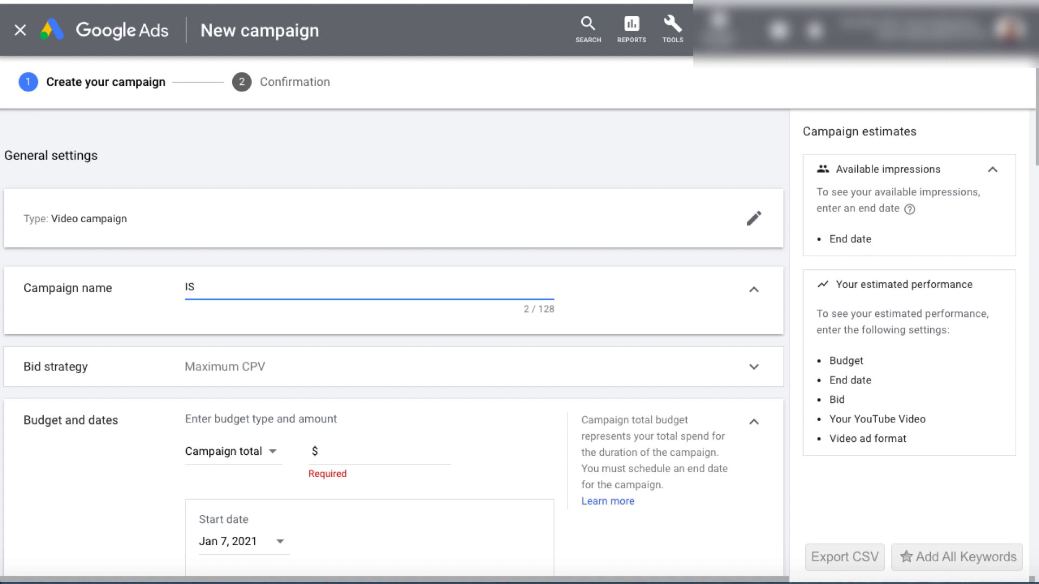
{"action": "type", "text": "-USA-KW"}
- Review the bid strategy options and choose Maximum CPV for the campaign
{"action": "scroll", "coordinate": [208, 280], "scroll_direction": "down", "scroll_amount": 1}
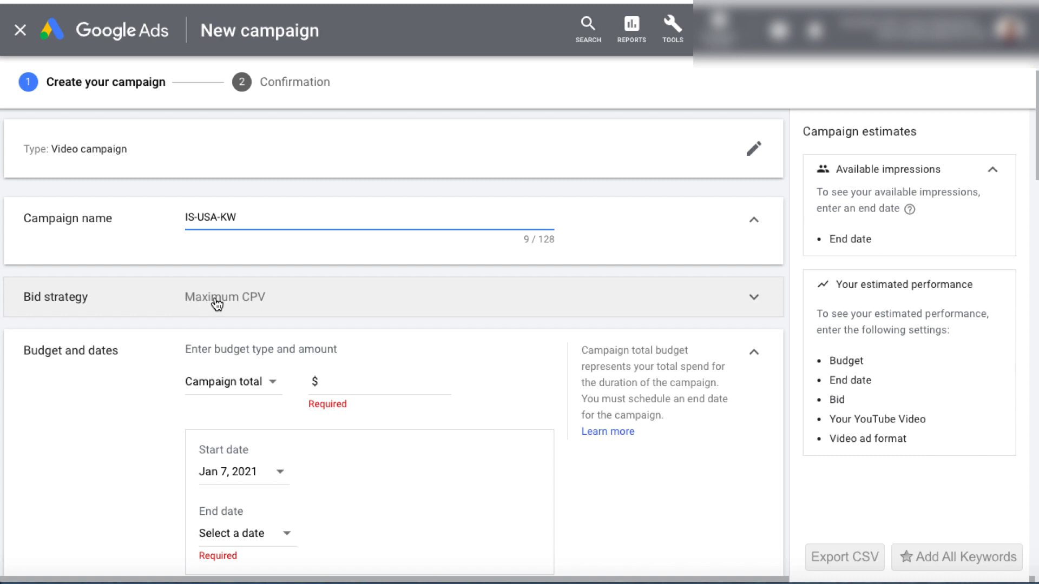
{"action": "left_click", "coordinate": [757, 301]}
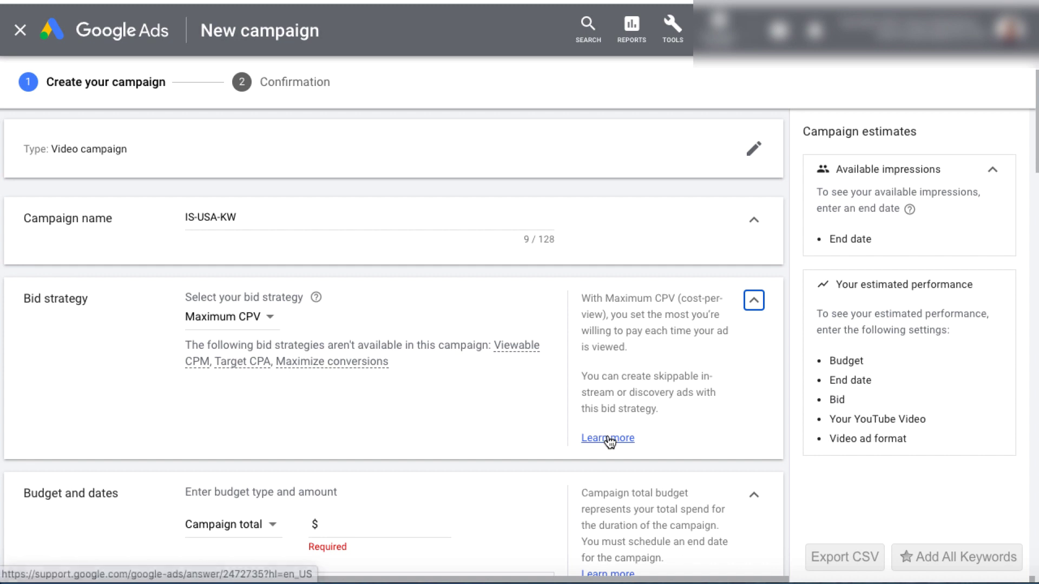
{"action": "left_click", "coordinate": [270, 320]}
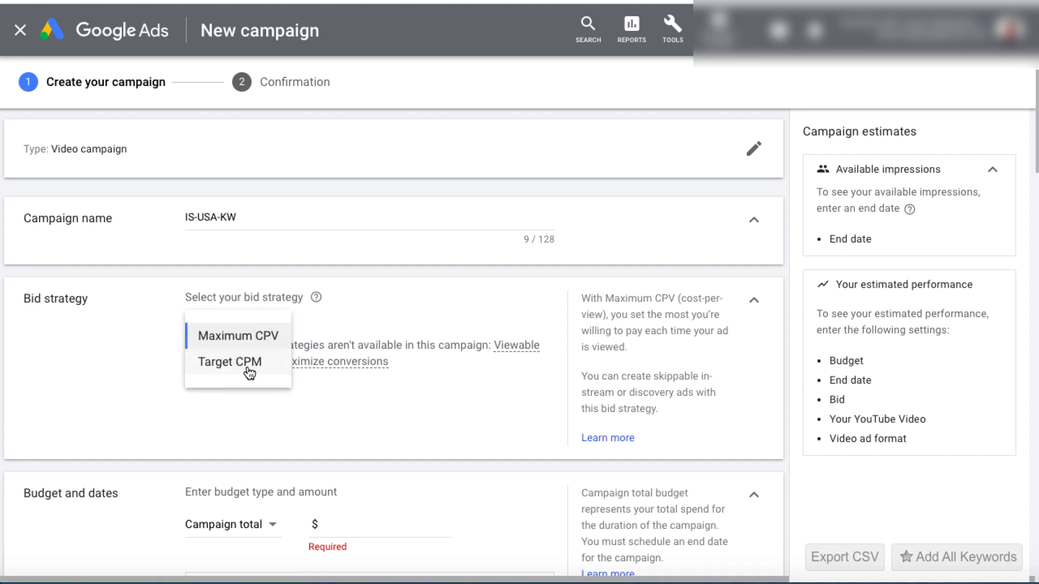
{"action": "left_click", "coordinate": [258, 336]}
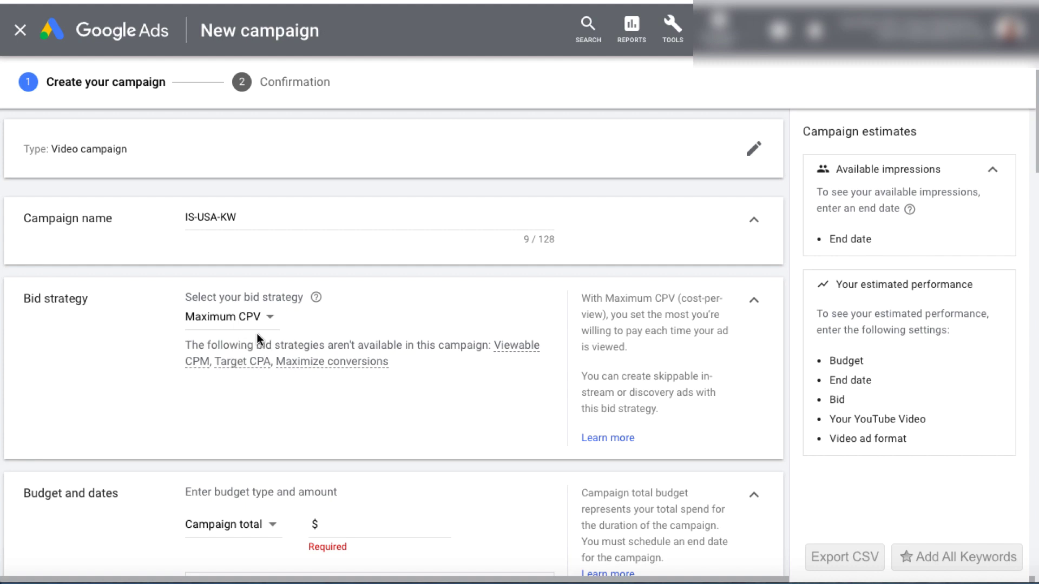
{"action": "left_click", "coordinate": [753, 301]}
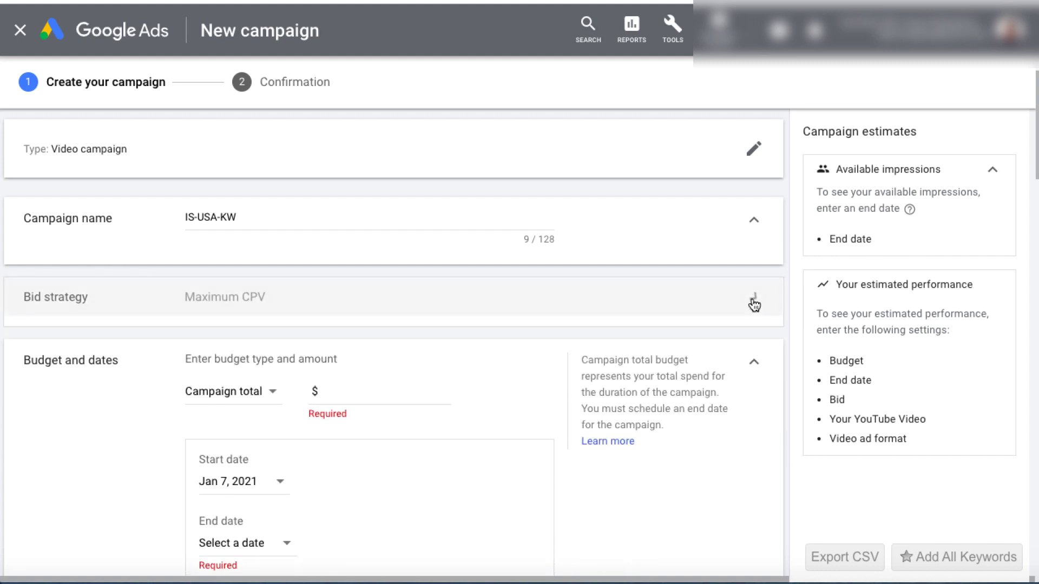
- Change the budget type to Daily and set the amount to $10.00
{"action": "scroll", "coordinate": [475, 378], "scroll_direction": "down", "scroll_amount": 1}
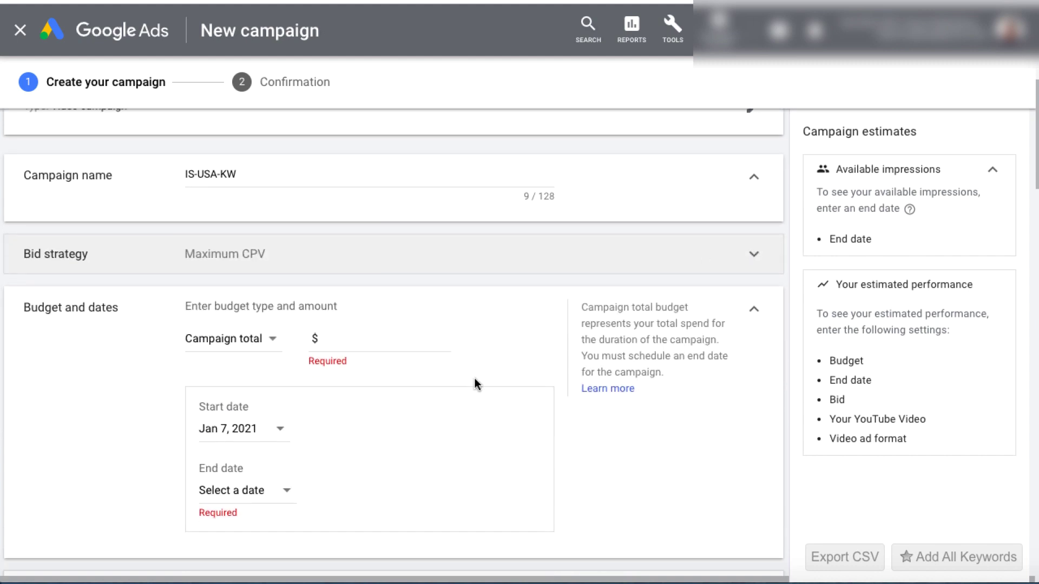
{"action": "left_click", "coordinate": [272, 339]}
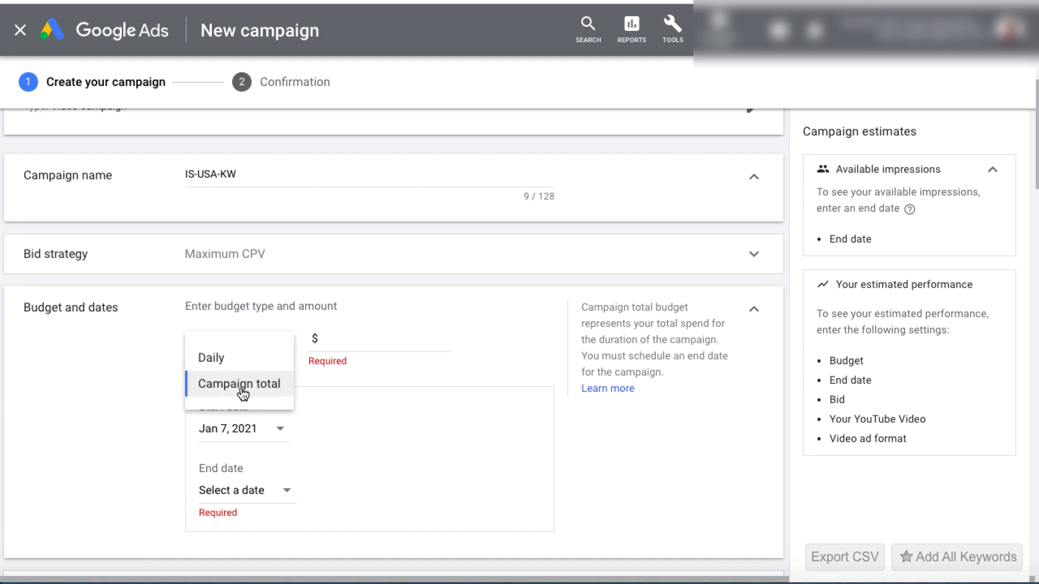
{"action": "left_click", "coordinate": [232, 362]}
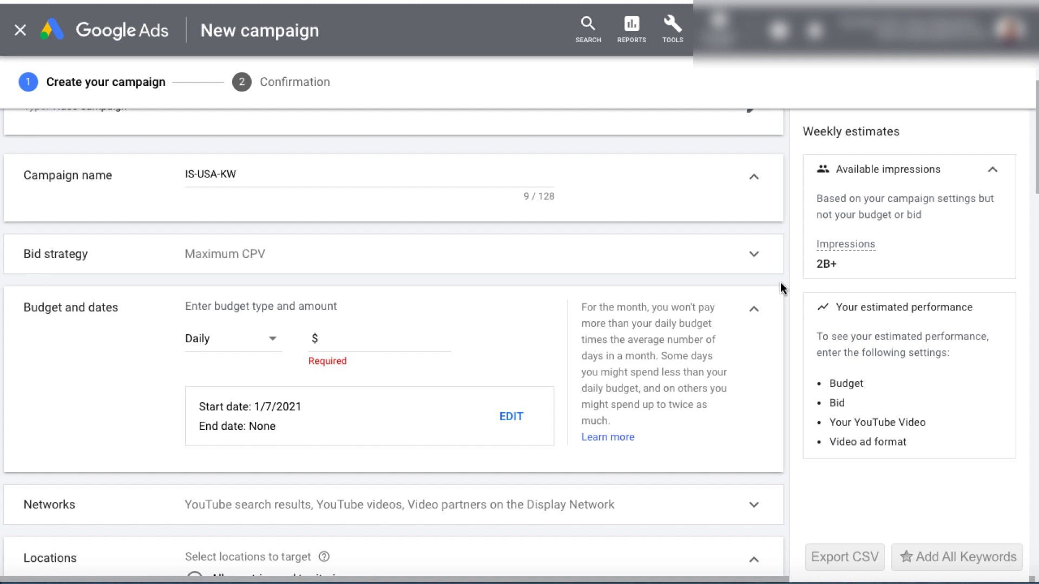
{"action": "left_click", "coordinate": [359, 339]}
{"action": "type", "text": "10"}
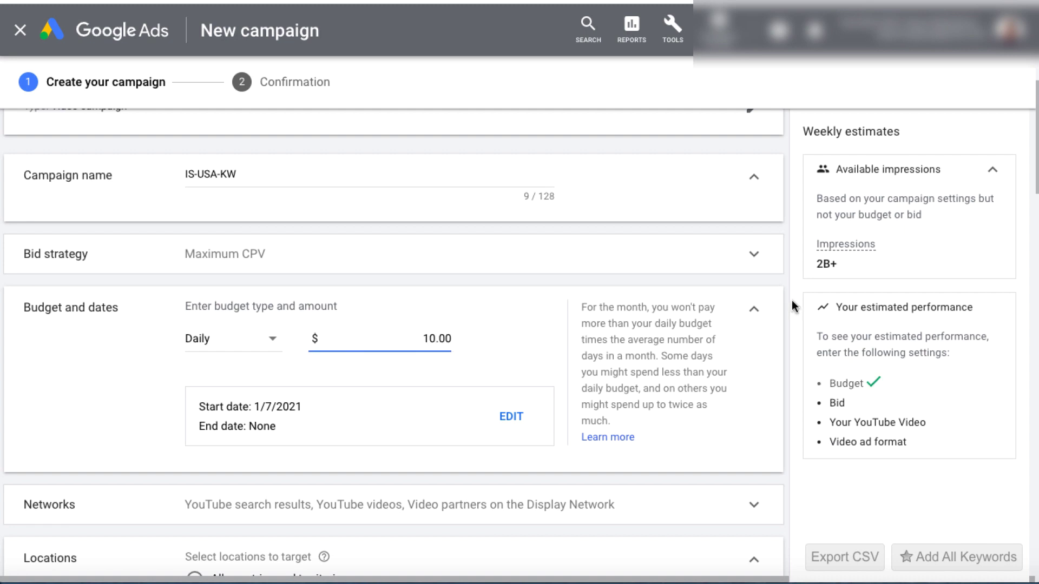
{"action": "left_click", "coordinate": [782, 278]}
- Exclude video partners on the Display Network from the campaign's networks
{"action": "scroll", "coordinate": [781, 278], "scroll_direction": "down", "scroll_amount": 2}
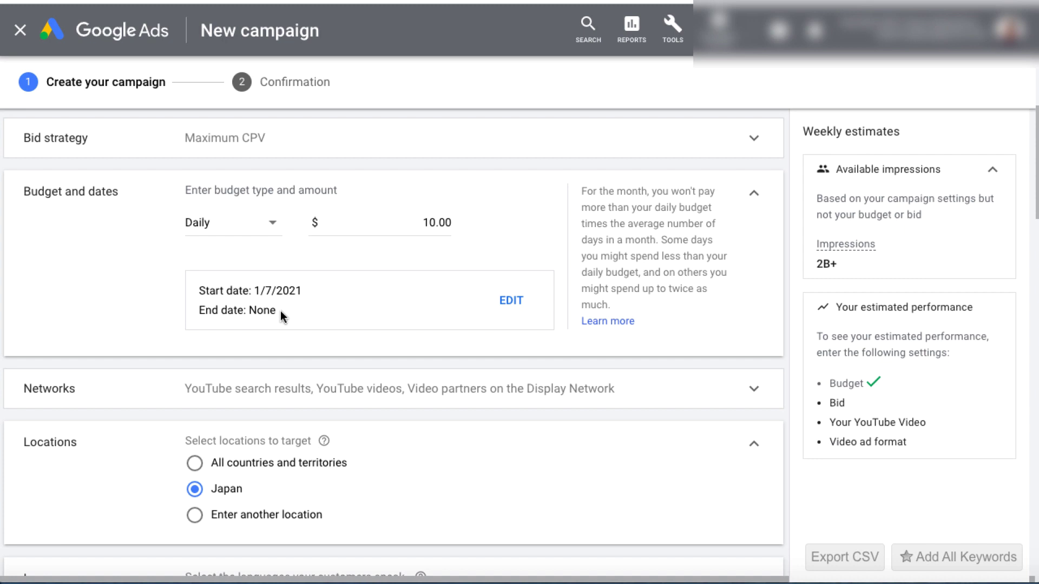
{"action": "scroll", "coordinate": [484, 292], "scroll_direction": "down", "scroll_amount": 1}
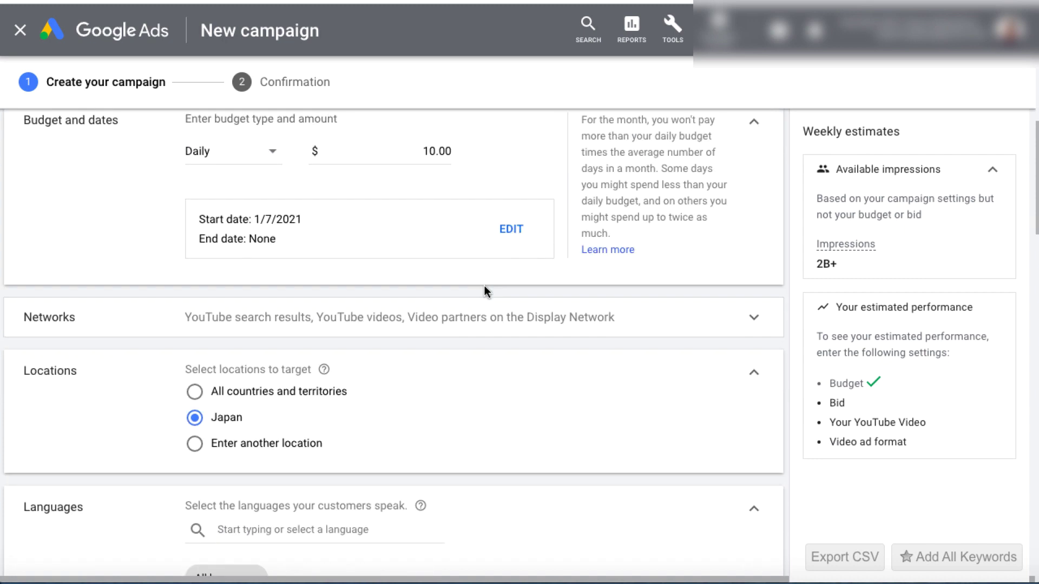
{"action": "left_click", "coordinate": [756, 322]}
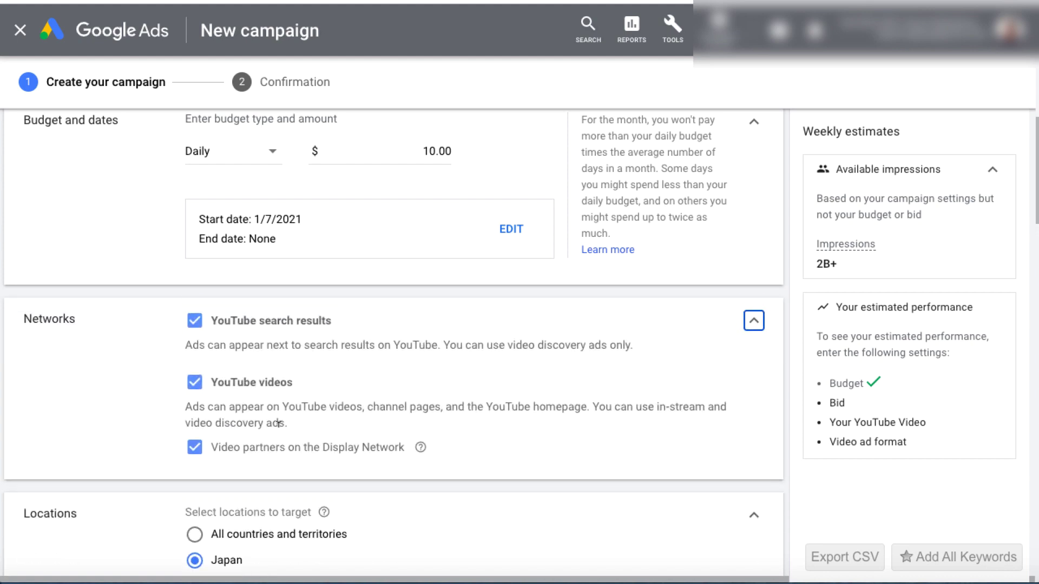
{"action": "left_click", "coordinate": [205, 452]}
{"action": "left_click", "coordinate": [754, 320]}
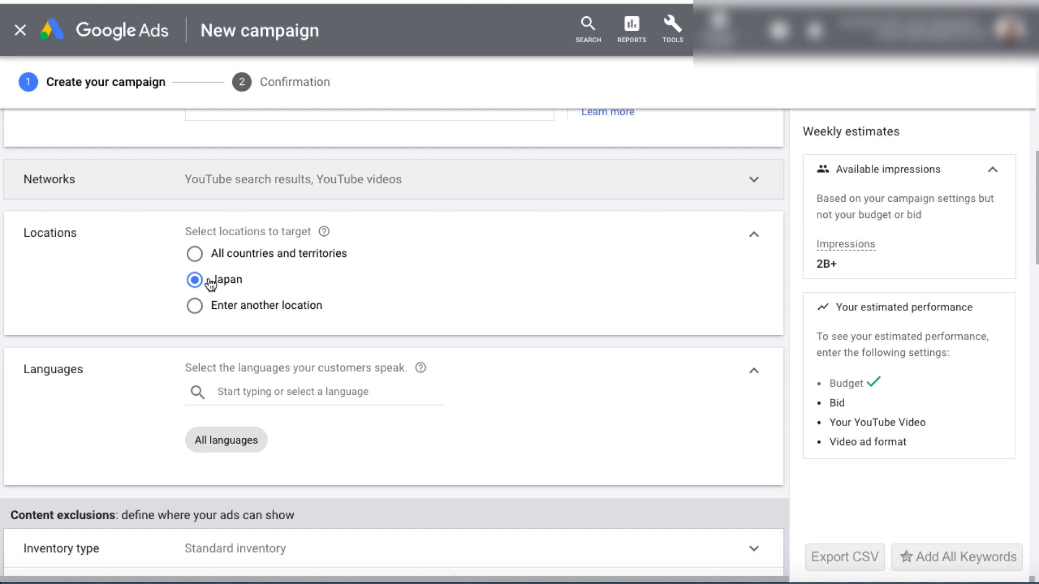
- Switch the locations setting to another location and target the United States
{"action": "left_click", "coordinate": [195, 306]}
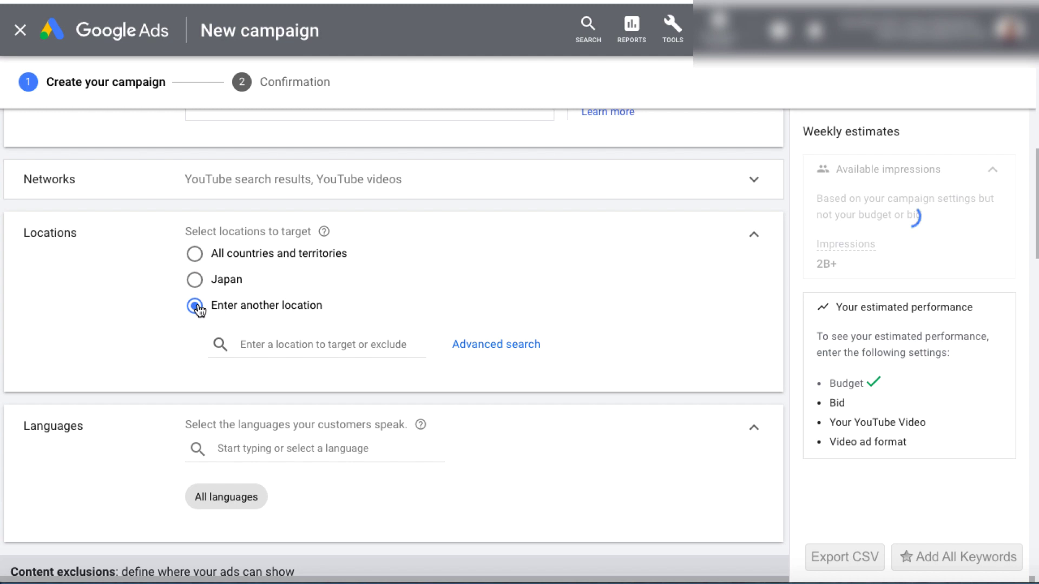
{"action": "left_click", "coordinate": [245, 340]}
{"action": "type", "text": "united"}
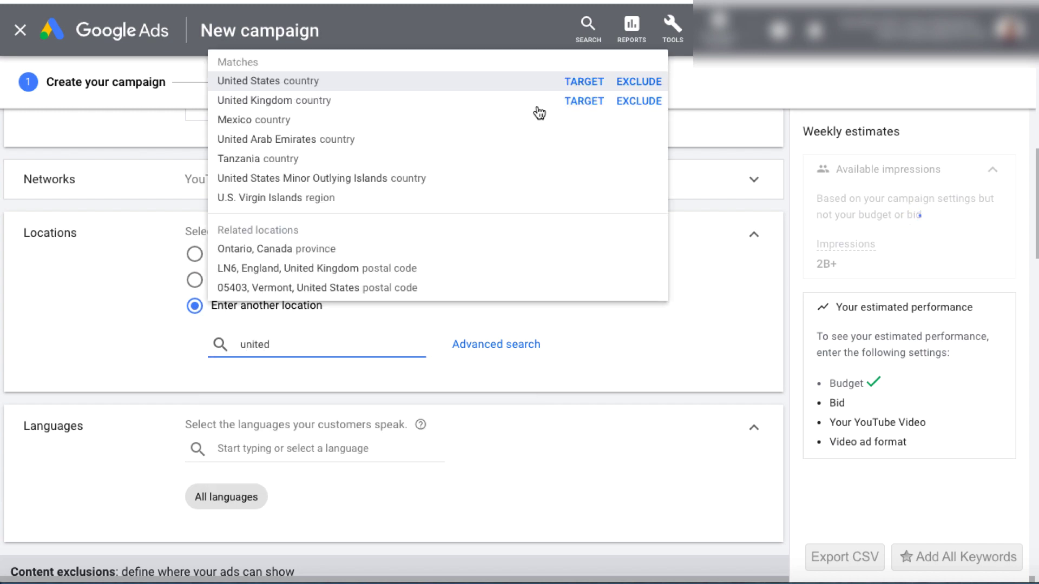
{"action": "left_click", "coordinate": [592, 81]}
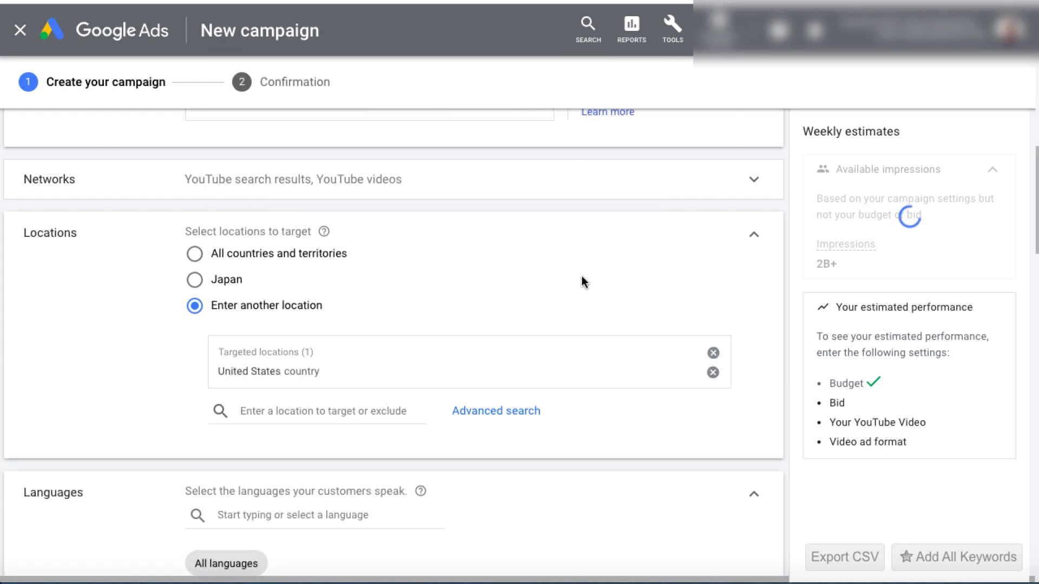
- Add San Diego, California as a targeted city through the advanced location search
{"action": "scroll", "coordinate": [582, 277], "scroll_direction": "up", "scroll_amount": 3}
{"action": "scroll", "coordinate": [583, 281], "scroll_direction": "up", "scroll_amount": 3}
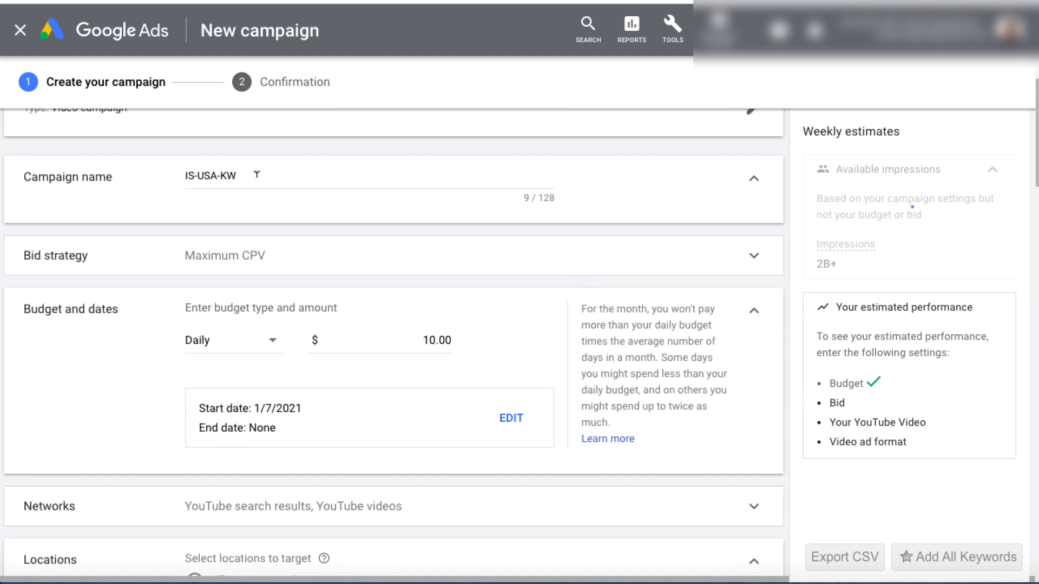
{"action": "scroll", "coordinate": [610, 352], "scroll_direction": "down", "scroll_amount": 3}
{"action": "scroll", "coordinate": [610, 353], "scroll_direction": "down", "scroll_amount": 1}
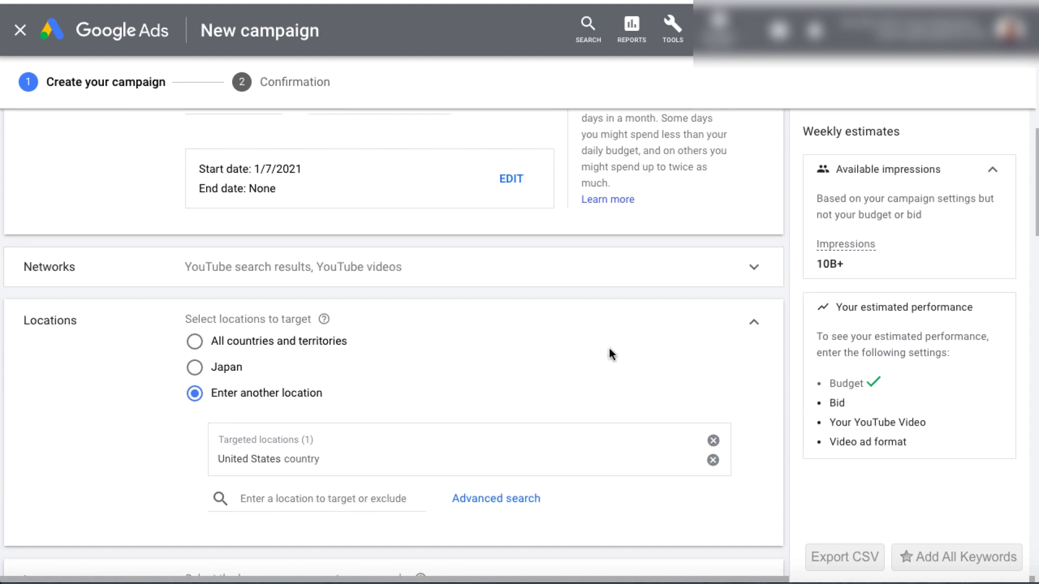
{"action": "scroll", "coordinate": [610, 352], "scroll_direction": "down", "scroll_amount": 1}
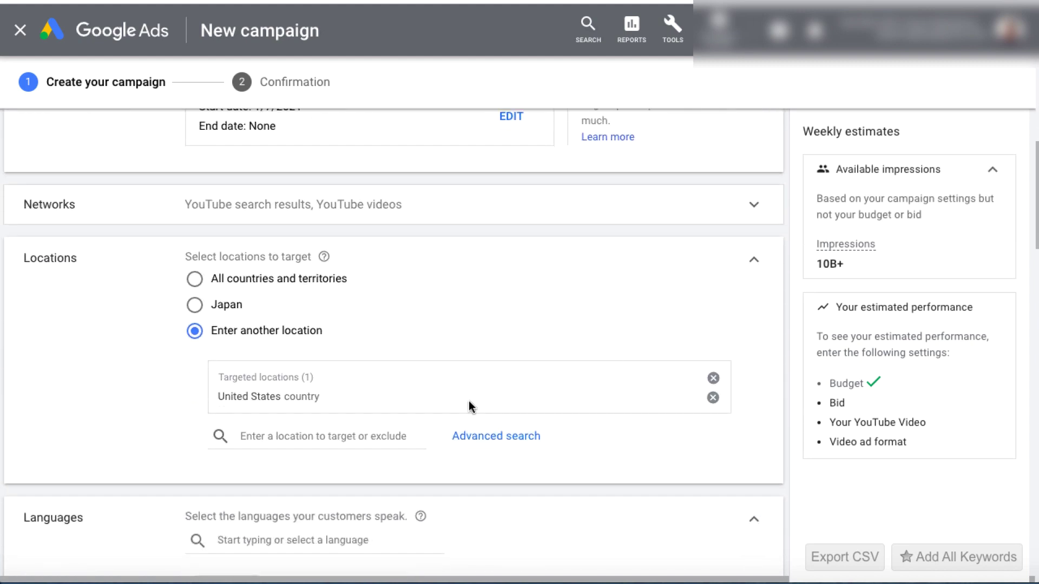
{"action": "left_click", "coordinate": [501, 439]}
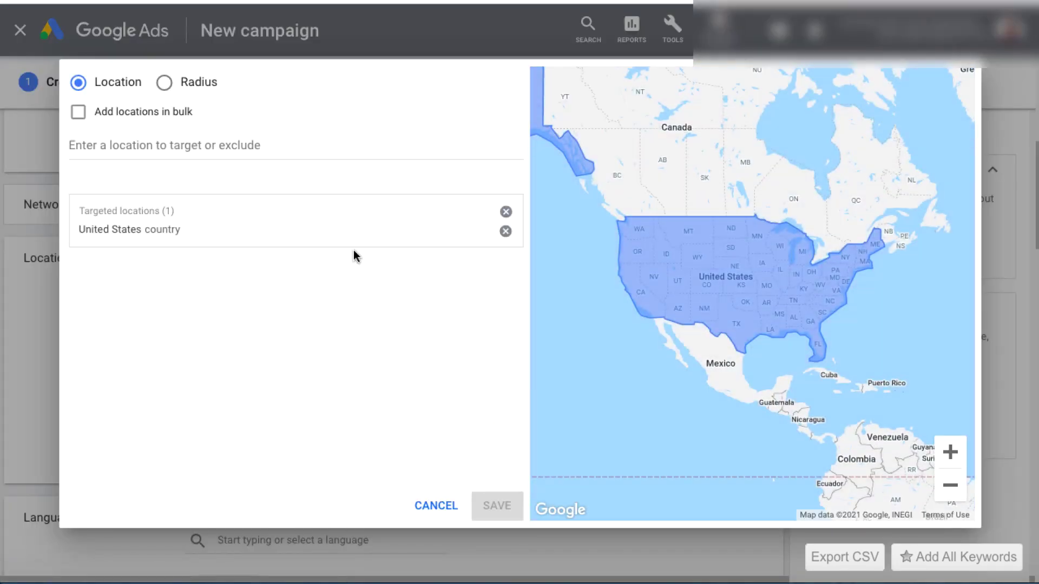
{"action": "left_click", "coordinate": [266, 145]}
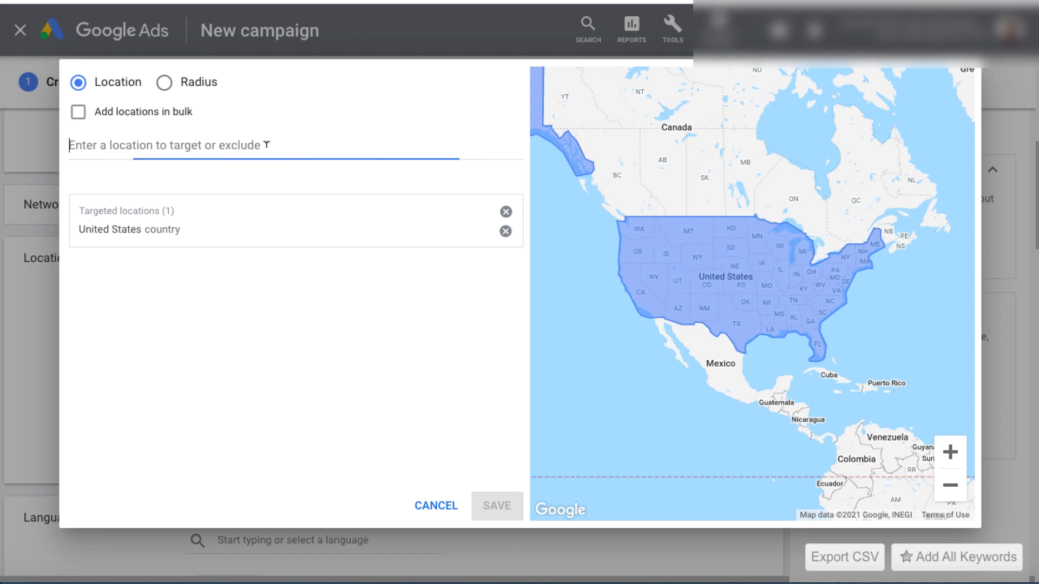
{"action": "type", "text": "san diego"}
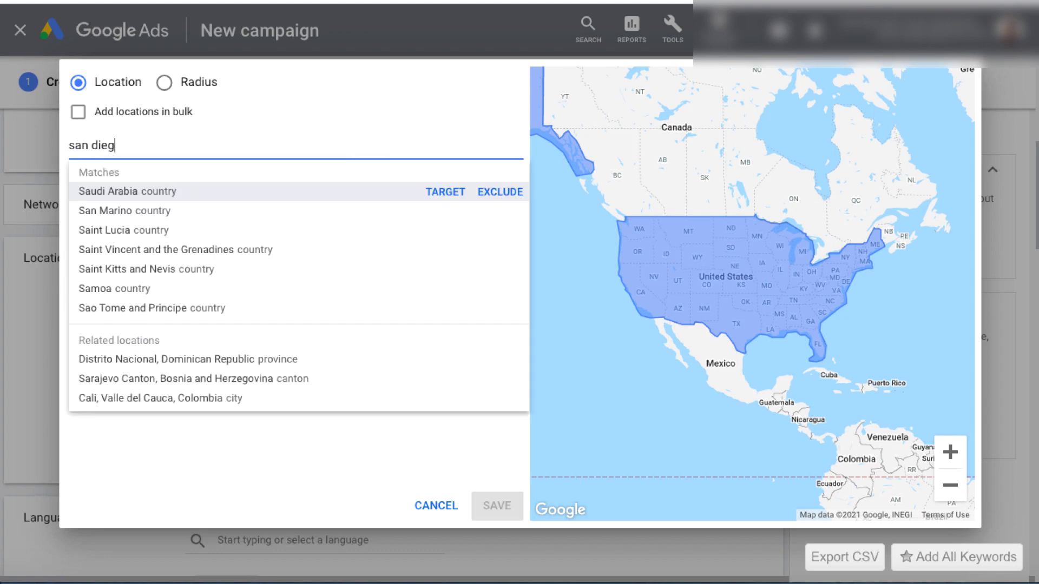
{"action": "left_click", "coordinate": [442, 193]}
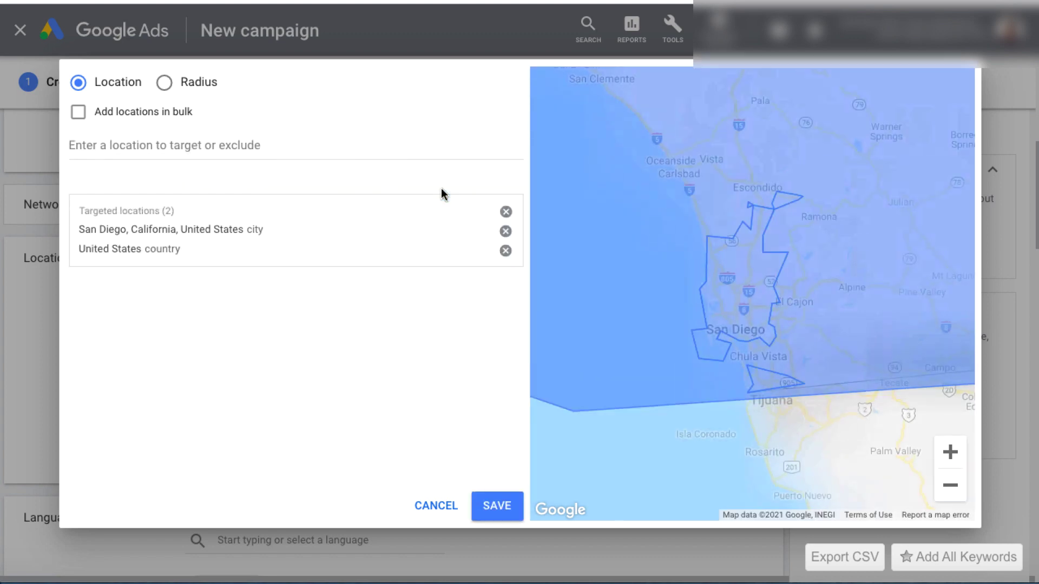
- Try radius targeting in the advanced location search, switching the distance unit to km and editing the radius value
{"action": "left_click", "coordinate": [164, 83]}
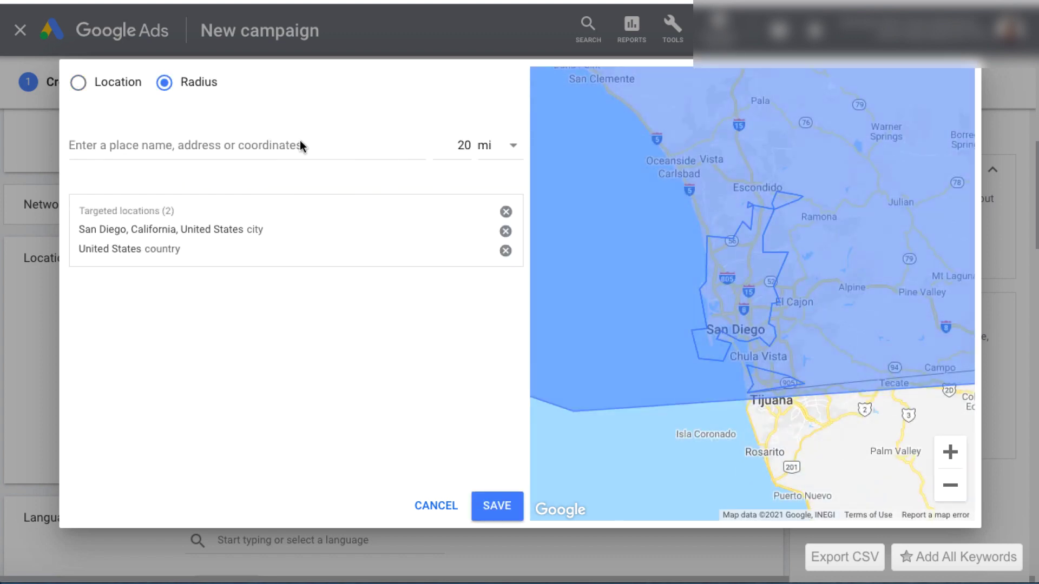
{"action": "left_click", "coordinate": [513, 146]}
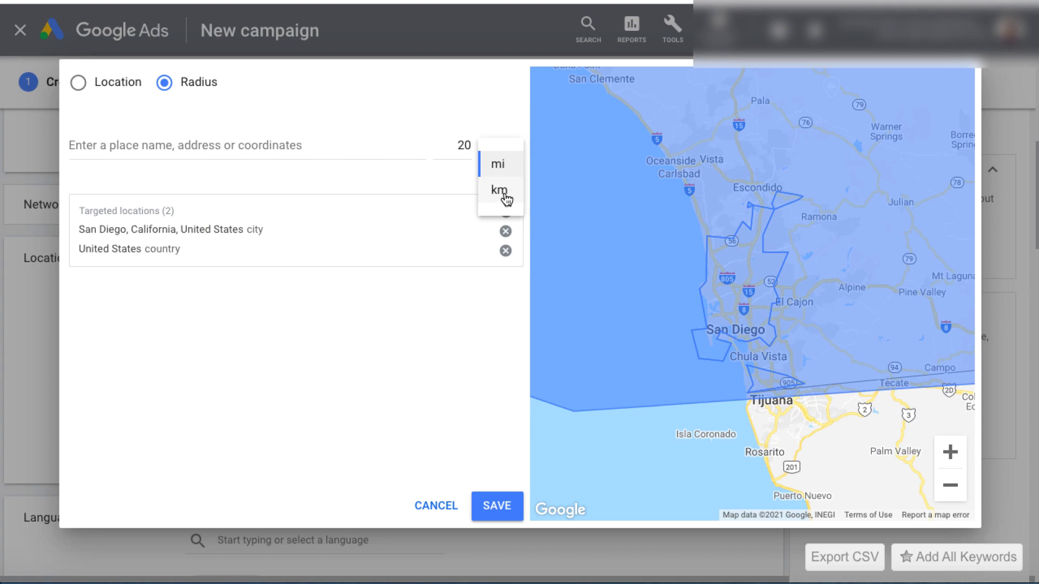
{"action": "left_click", "coordinate": [513, 193]}
{"action": "left_click", "coordinate": [464, 145]}
{"action": "key", "text": "BackSpace"}
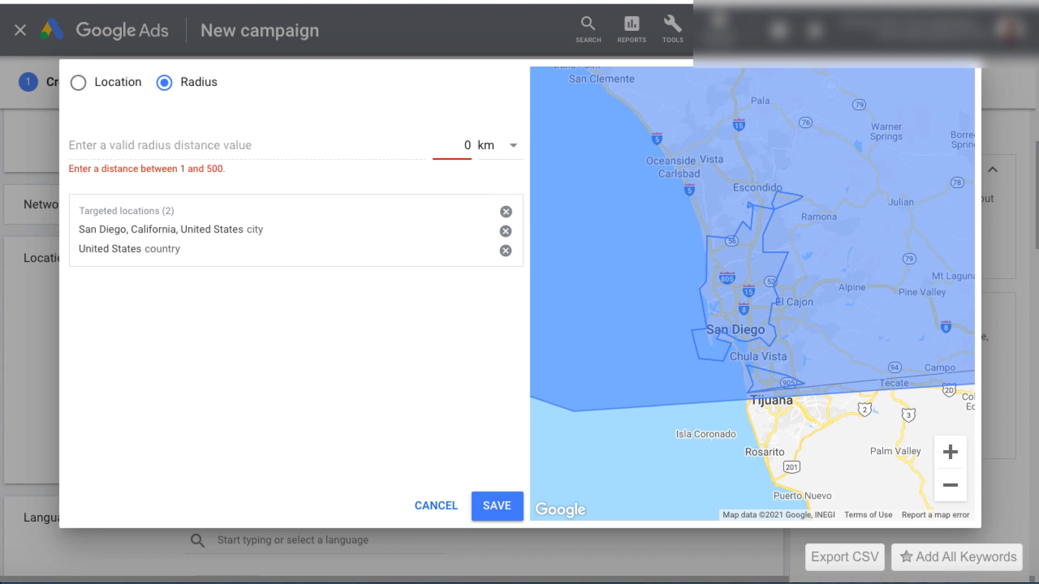
{"action": "type", "text": "1"}
- Save the advanced location selection and remove the United States country from the targeted locations
{"action": "left_click", "coordinate": [503, 507]}
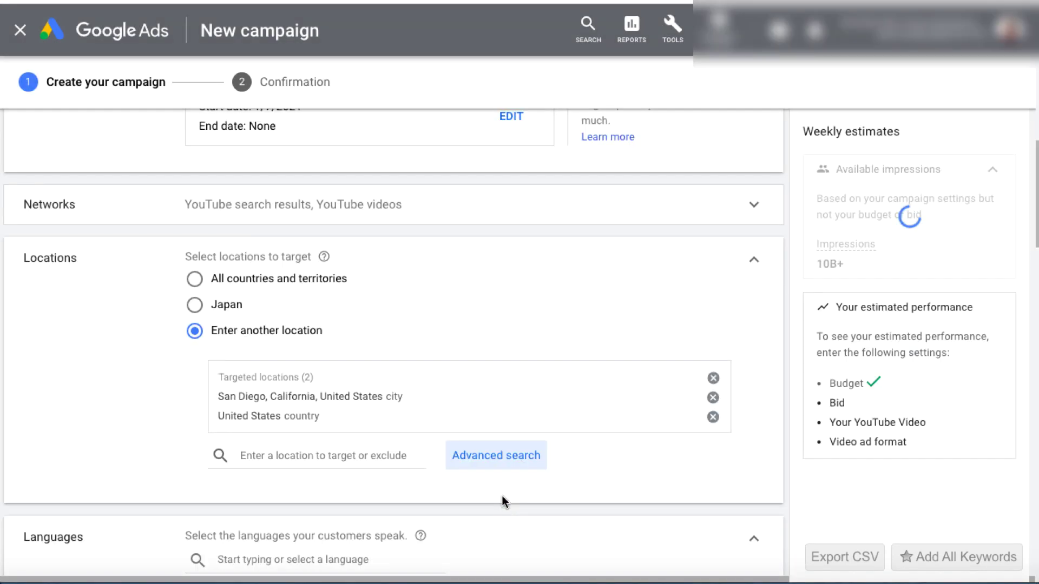
{"action": "left_click", "coordinate": [713, 417]}
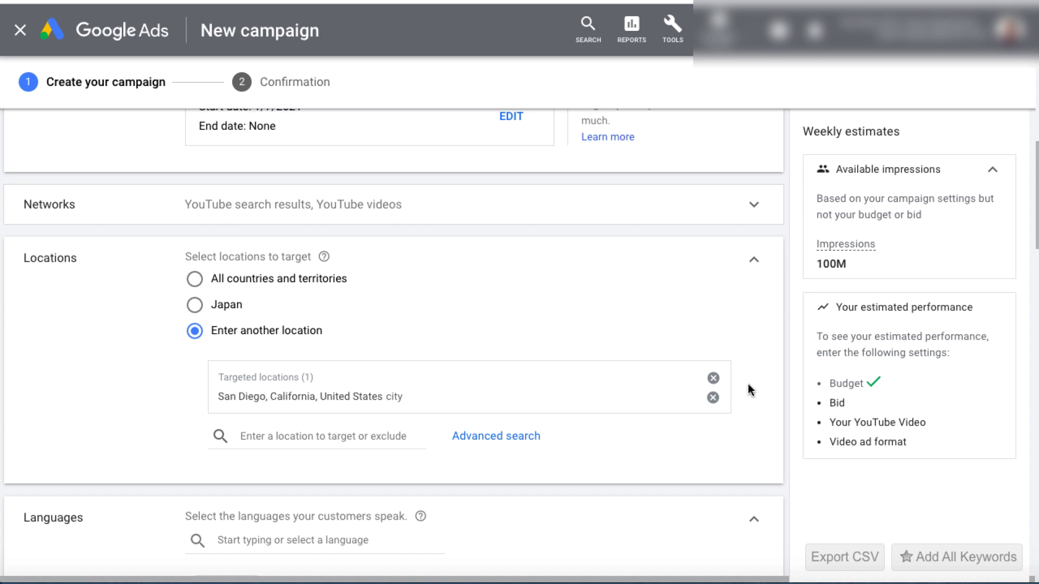
- Remove San Diego from the targeted locations and target the United States country instead
{"action": "left_click", "coordinate": [713, 398]}
{"action": "left_click", "coordinate": [348, 372]}
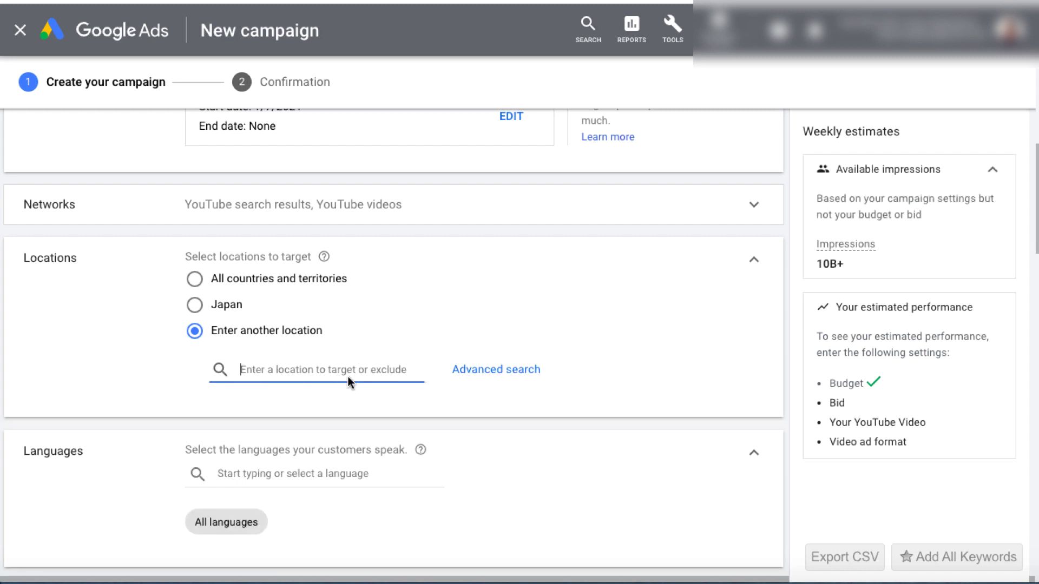
{"action": "type", "text": "united"}
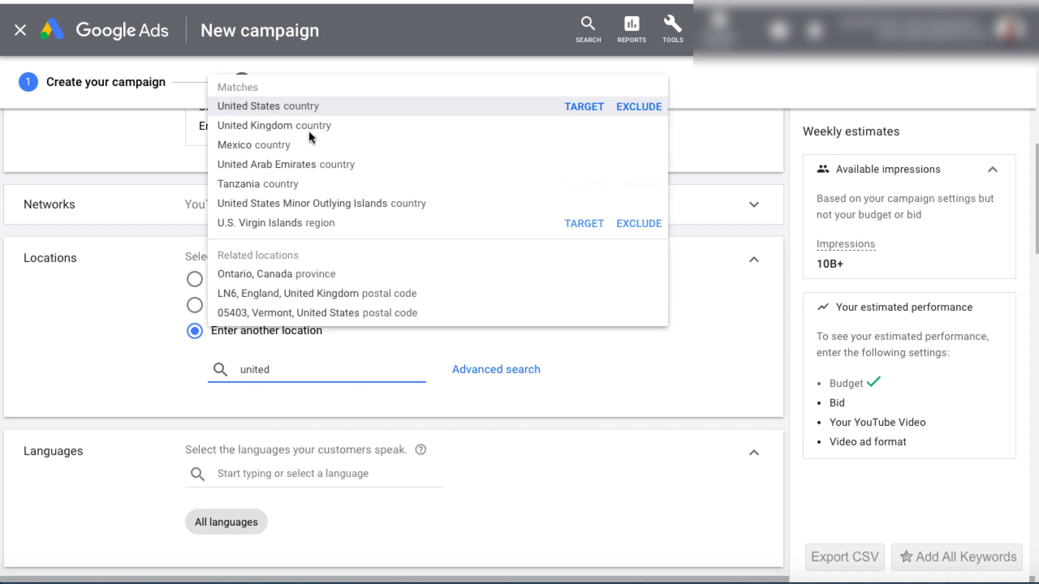
{"action": "left_click", "coordinate": [586, 107]}
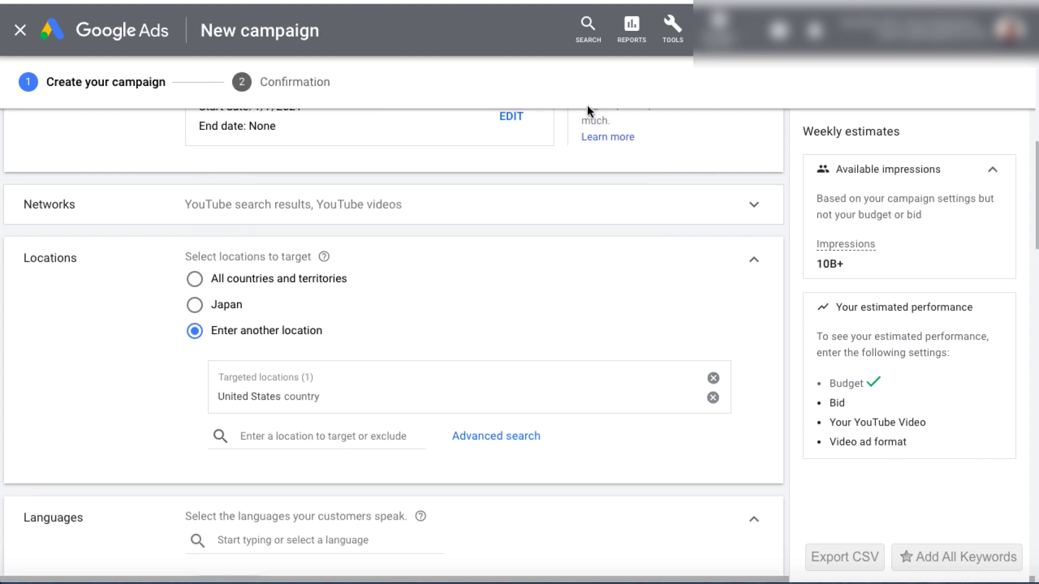
- Set English as the language the campaign's customers speak
{"action": "scroll", "coordinate": [602, 309], "scroll_direction": "down", "scroll_amount": 2}
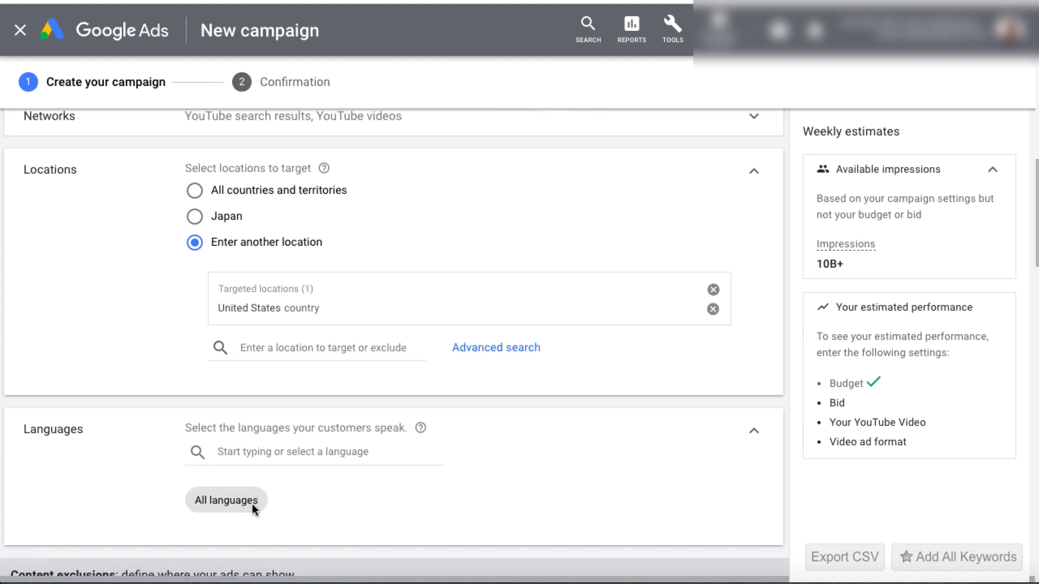
{"action": "left_click", "coordinate": [252, 451]}
{"action": "type", "text": "en"}
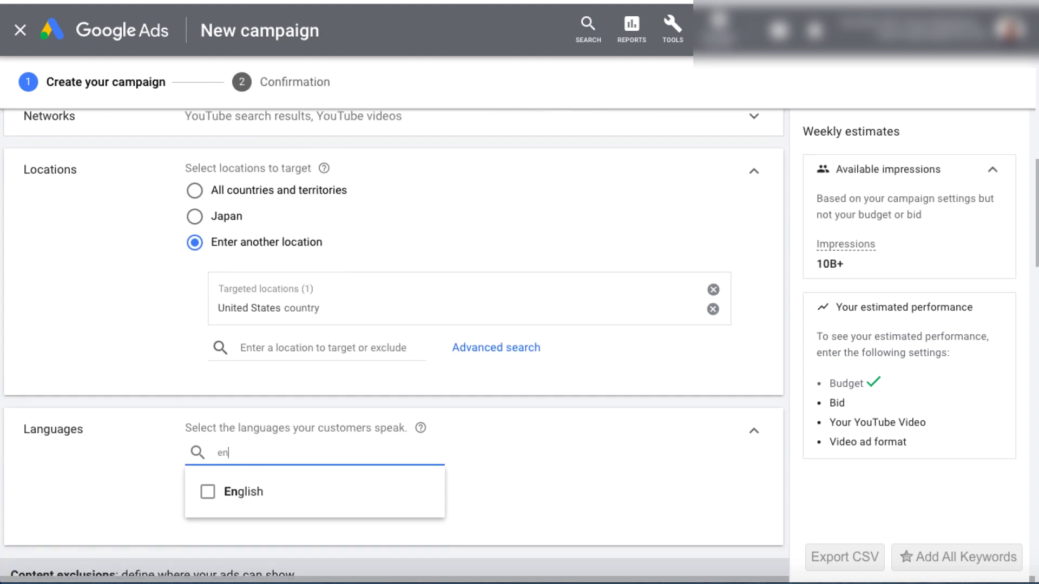
{"action": "left_click", "coordinate": [207, 500]}
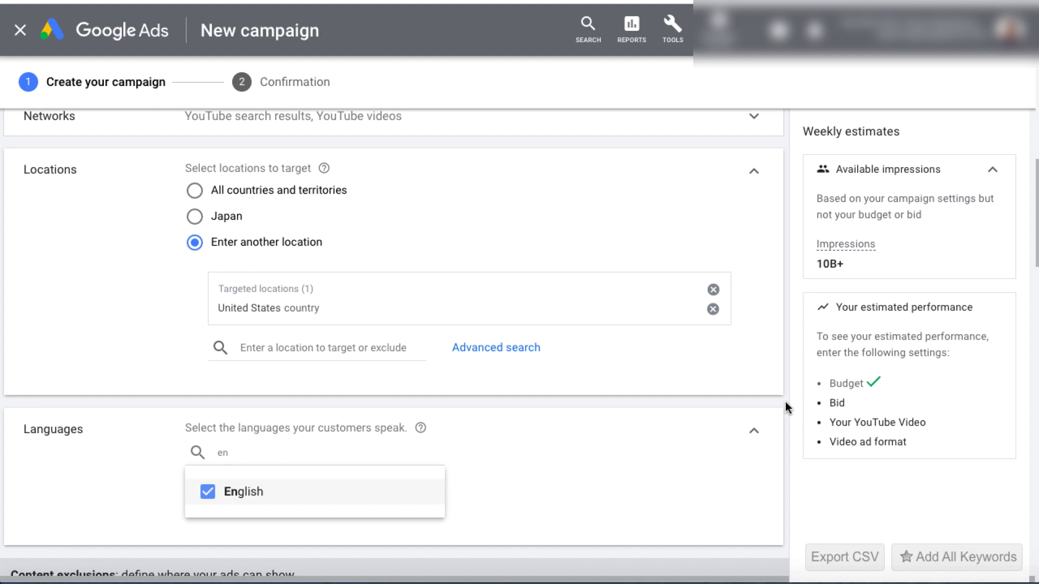
{"action": "left_click", "coordinate": [785, 407]}
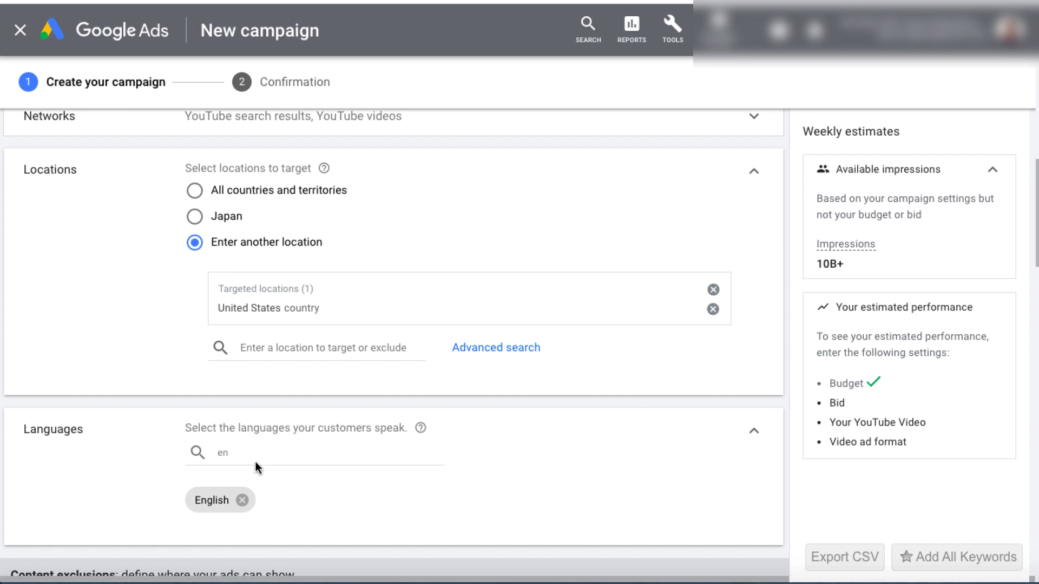
- Check the inventory type options and exclude embedded YouTube videos and live streaming videos in the content exclusions
{"action": "scroll", "coordinate": [255, 463], "scroll_direction": "down", "scroll_amount": 3}
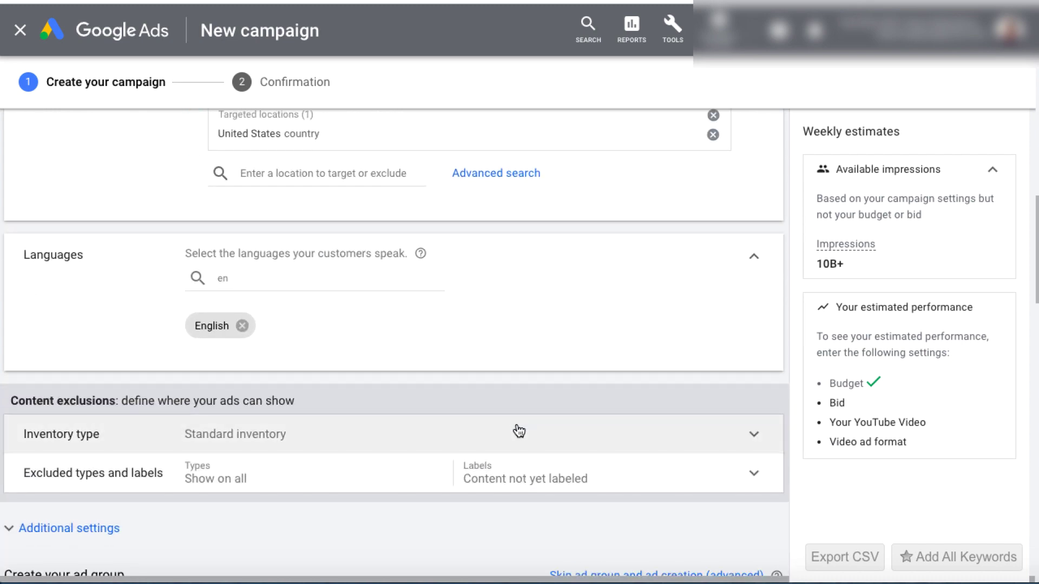
{"action": "left_click", "coordinate": [518, 431]}
{"action": "scroll", "coordinate": [518, 429], "scroll_direction": "down", "scroll_amount": 1}
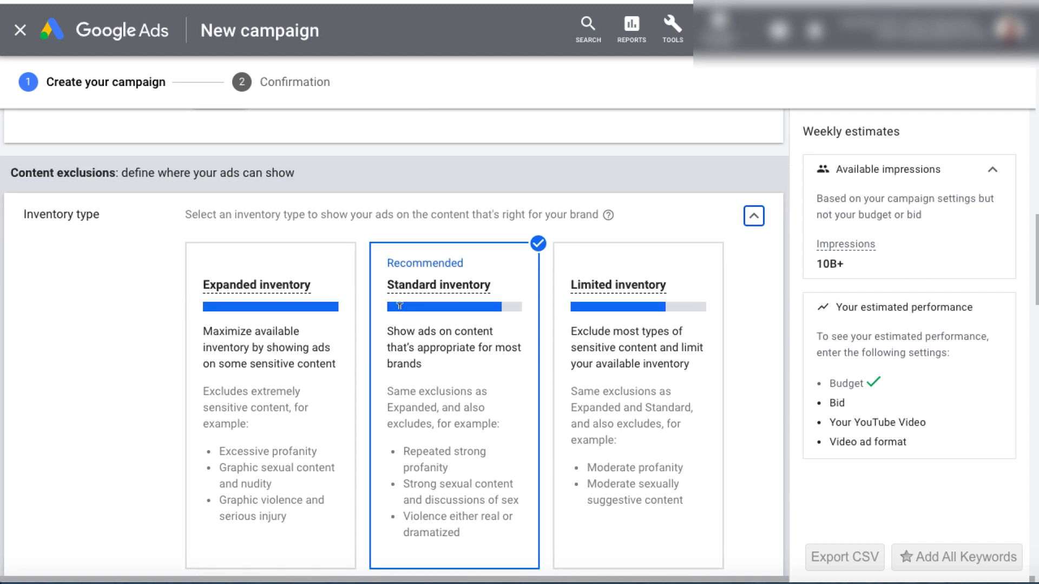
{"action": "left_click", "coordinate": [754, 216]}
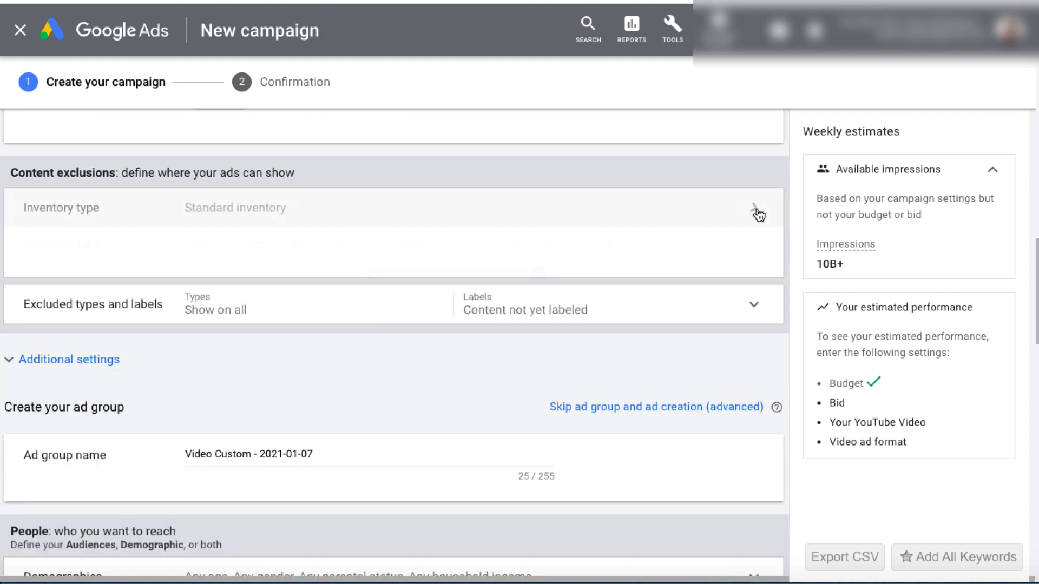
{"action": "left_click", "coordinate": [755, 245]}
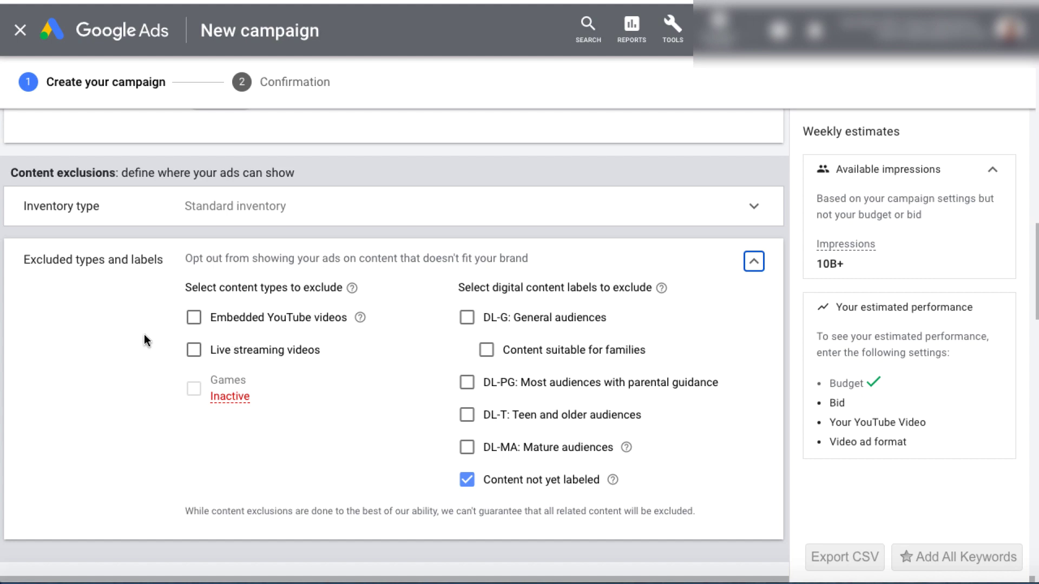
{"action": "left_click", "coordinate": [194, 352]}
{"action": "left_click", "coordinate": [194, 319]}
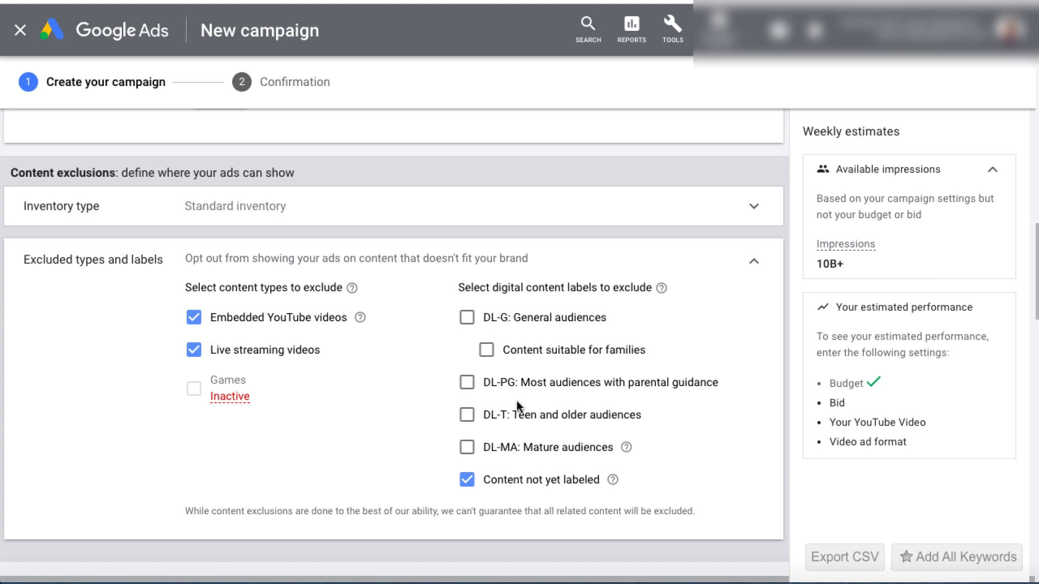
{"action": "left_click", "coordinate": [467, 486]}
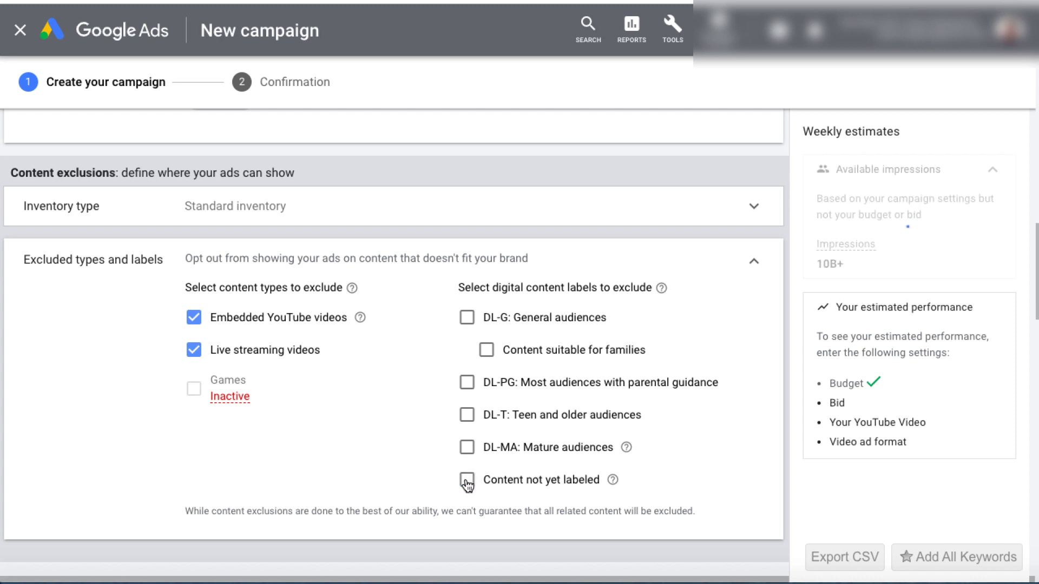
{"action": "left_click", "coordinate": [467, 482]}
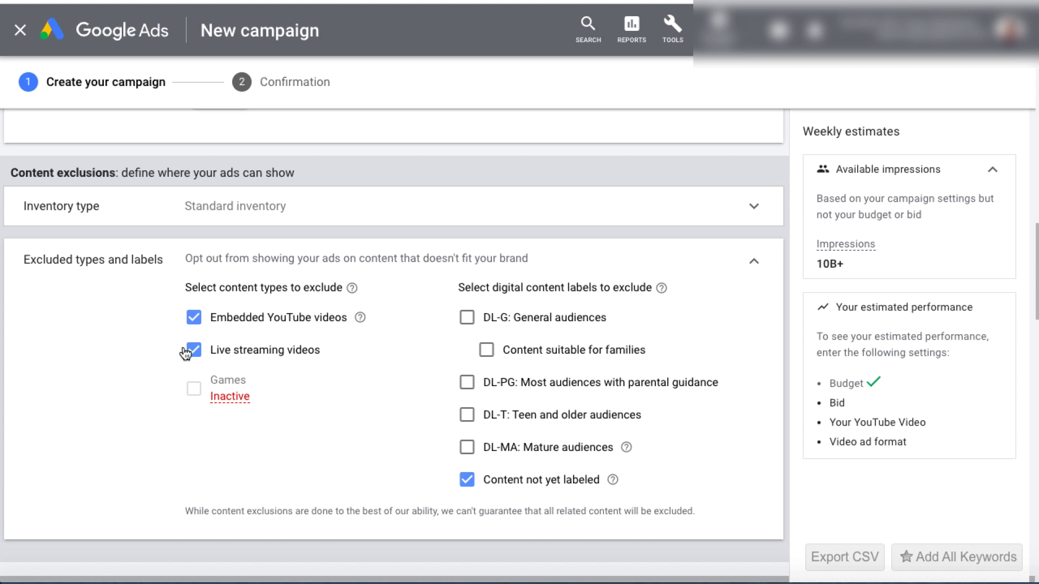
{"action": "left_click", "coordinate": [753, 263]}
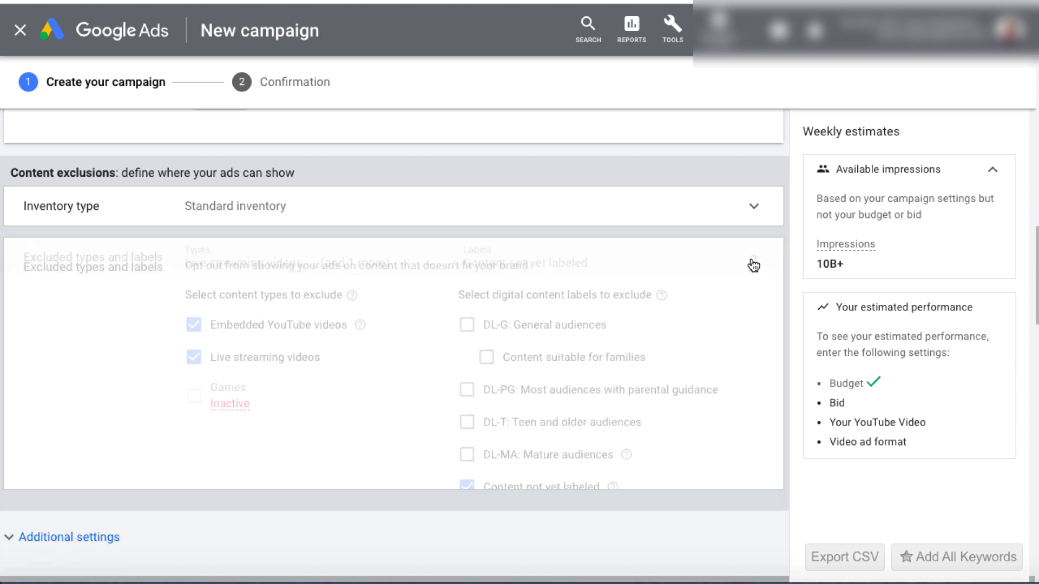
- Set specific device targeting in the additional settings so that only computers are targeted, excluding mobile phones, tablets and TV screens
{"action": "left_click", "coordinate": [18, 299]}
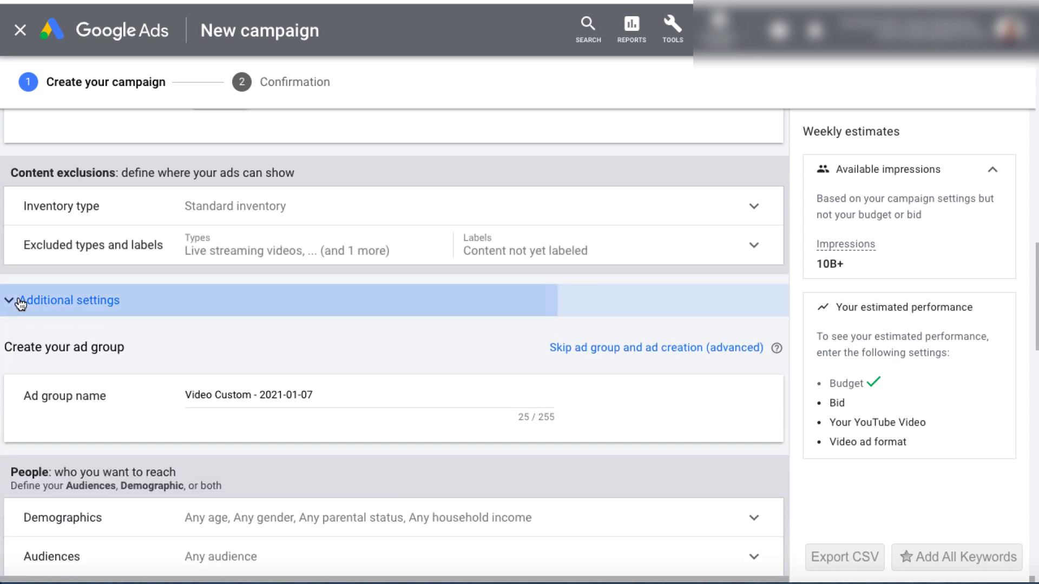
{"action": "scroll", "coordinate": [290, 314], "scroll_direction": "down", "scroll_amount": 1}
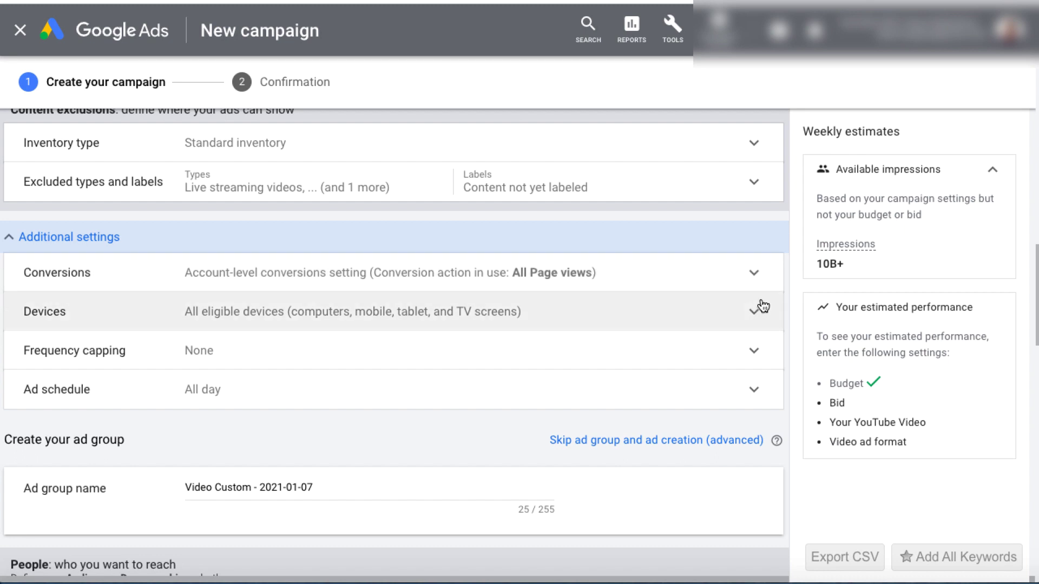
{"action": "left_click", "coordinate": [756, 311]}
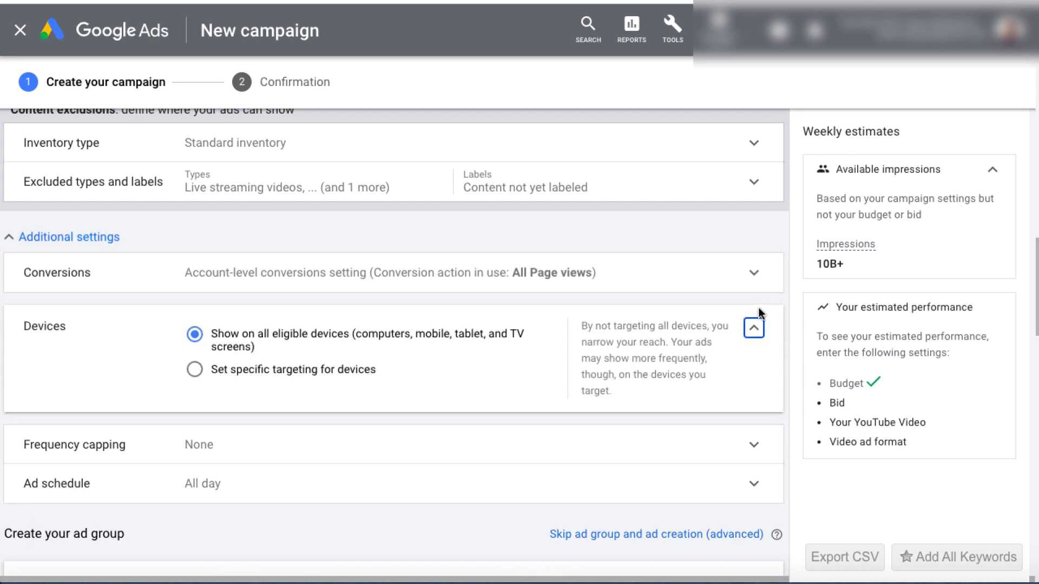
{"action": "left_click", "coordinate": [195, 370]}
{"action": "left_click", "coordinate": [228, 489]}
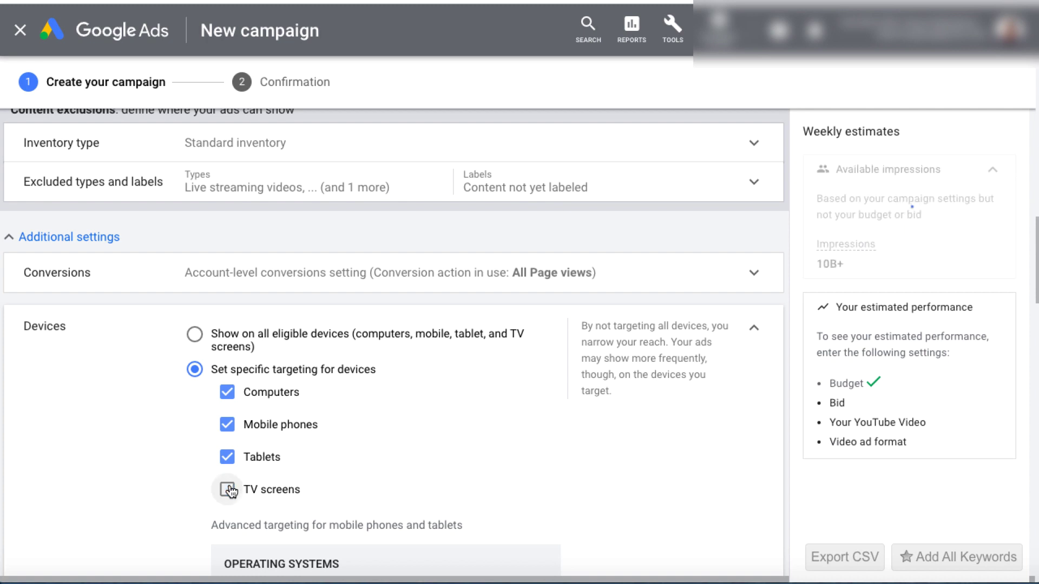
{"action": "left_click", "coordinate": [229, 458]}
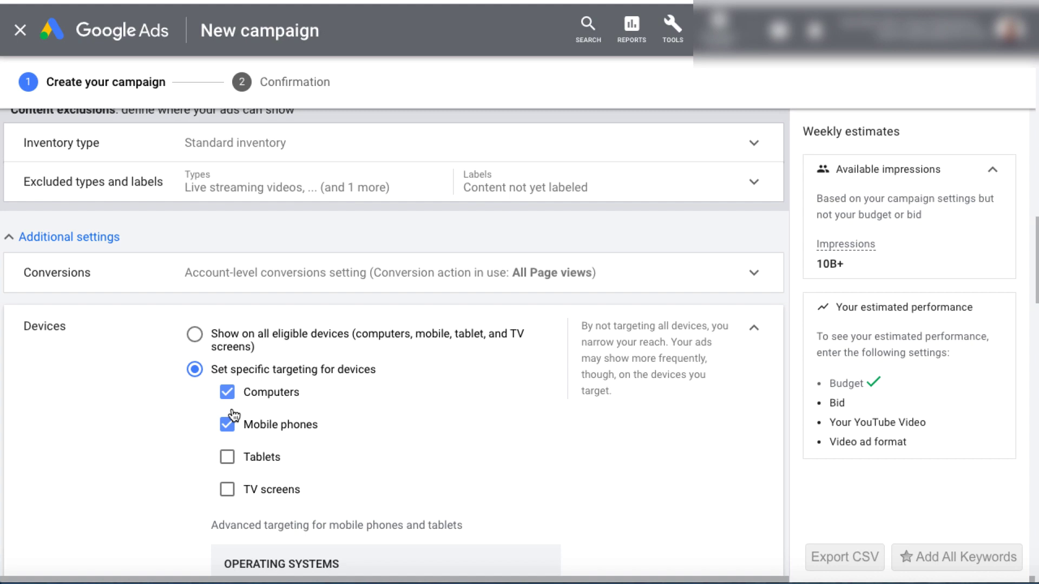
{"action": "left_click", "coordinate": [227, 425]}
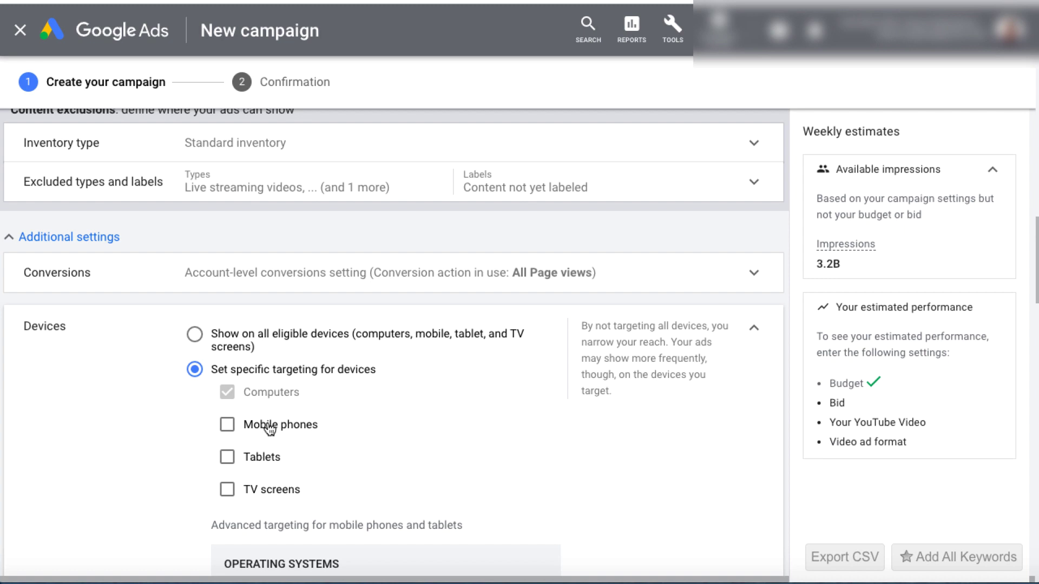
{"action": "left_click", "coordinate": [227, 426]}
{"action": "left_click", "coordinate": [226, 431]}
{"action": "scroll", "coordinate": [445, 462], "scroll_direction": "down", "scroll_amount": 1}
{"action": "scroll", "coordinate": [445, 462], "scroll_direction": "down", "scroll_amount": 2}
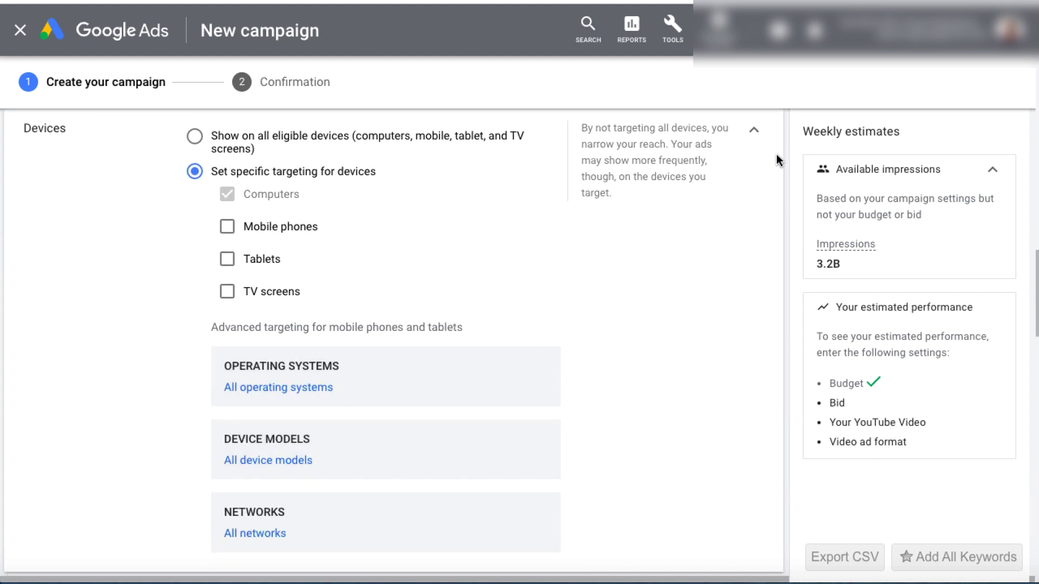
{"action": "left_click", "coordinate": [754, 135]}
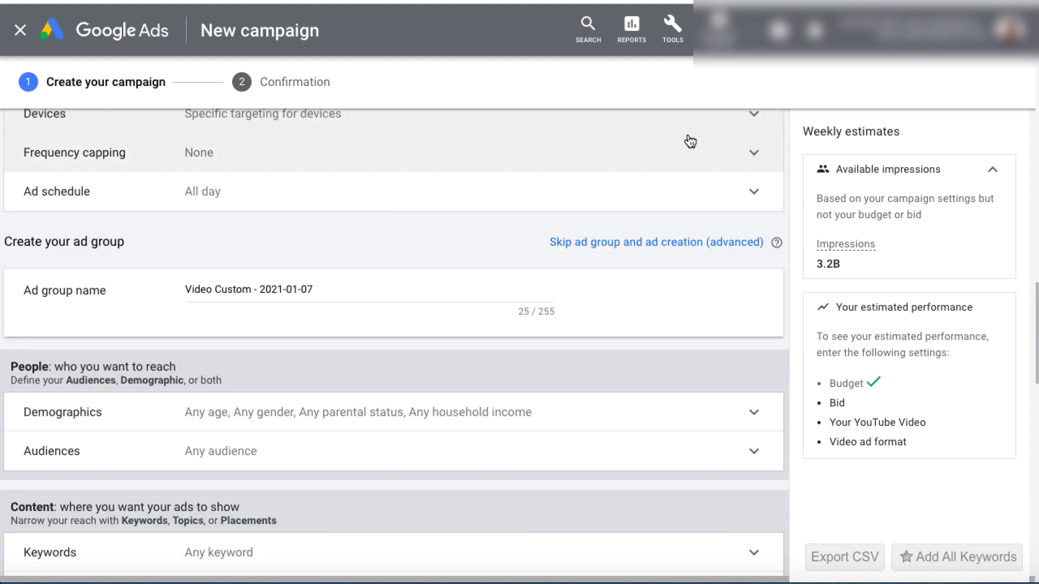
- Review the frequency capping and ad schedule options in the additional settings
{"action": "scroll", "coordinate": [688, 140], "scroll_direction": "up", "scroll_amount": 1}
{"action": "scroll", "coordinate": [690, 141], "scroll_direction": "down", "scroll_amount": 1}
{"action": "scroll", "coordinate": [690, 142], "scroll_direction": "up", "scroll_amount": 1}
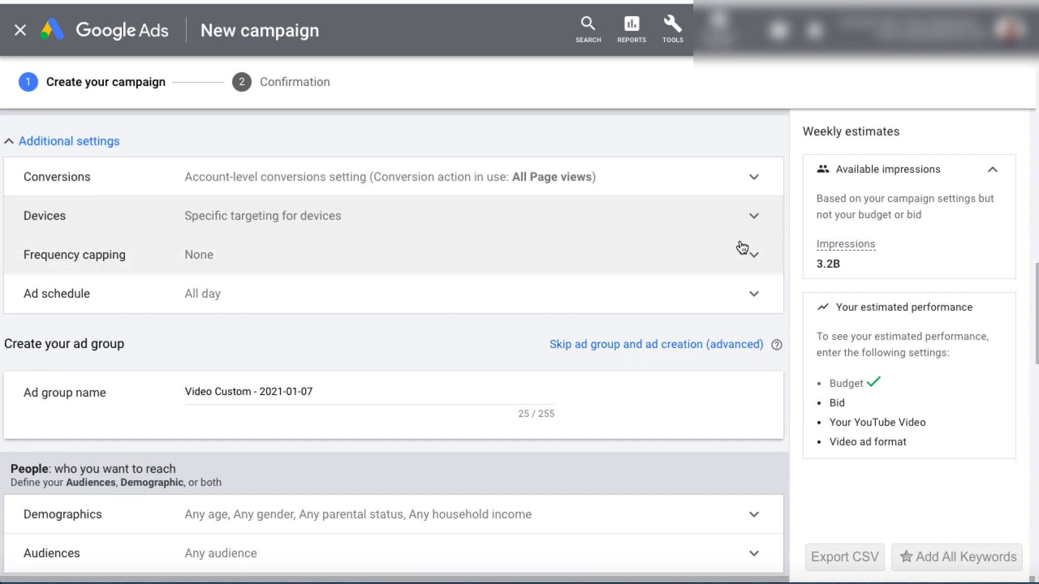
{"action": "left_click", "coordinate": [754, 257]}
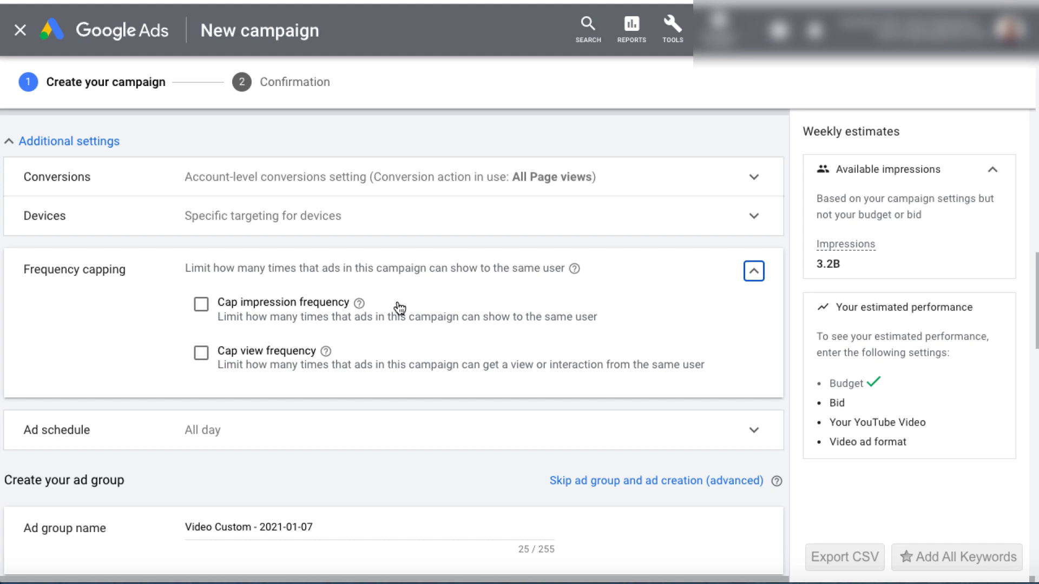
{"action": "left_click", "coordinate": [753, 271]}
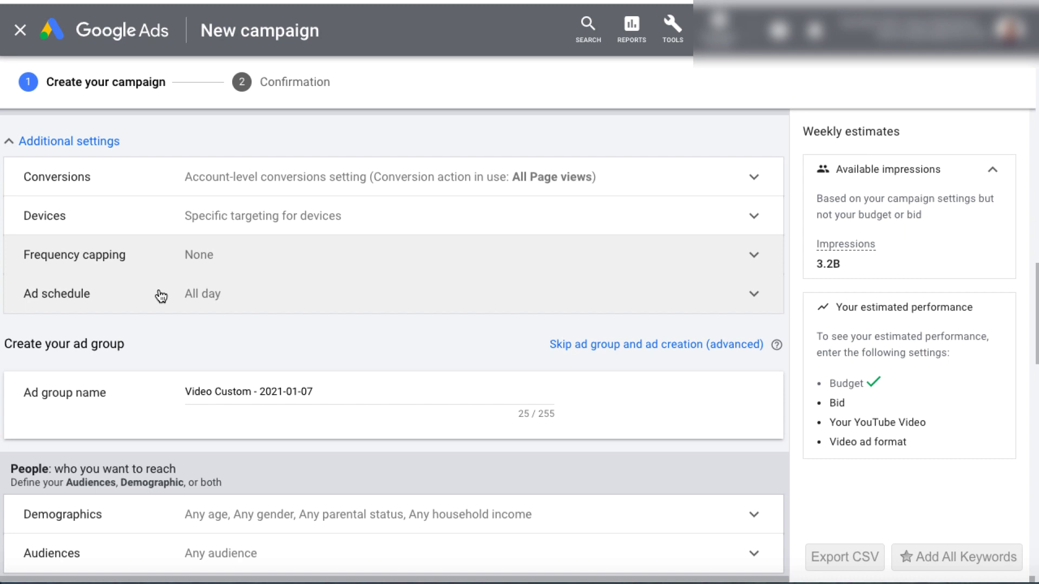
{"action": "left_click", "coordinate": [753, 294]}
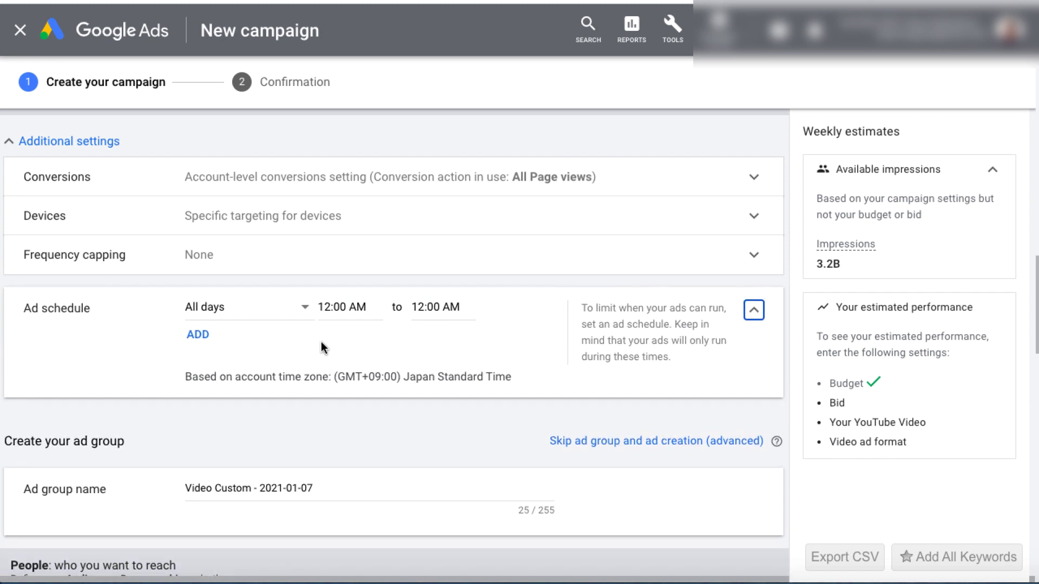
{"action": "left_click", "coordinate": [754, 311]}
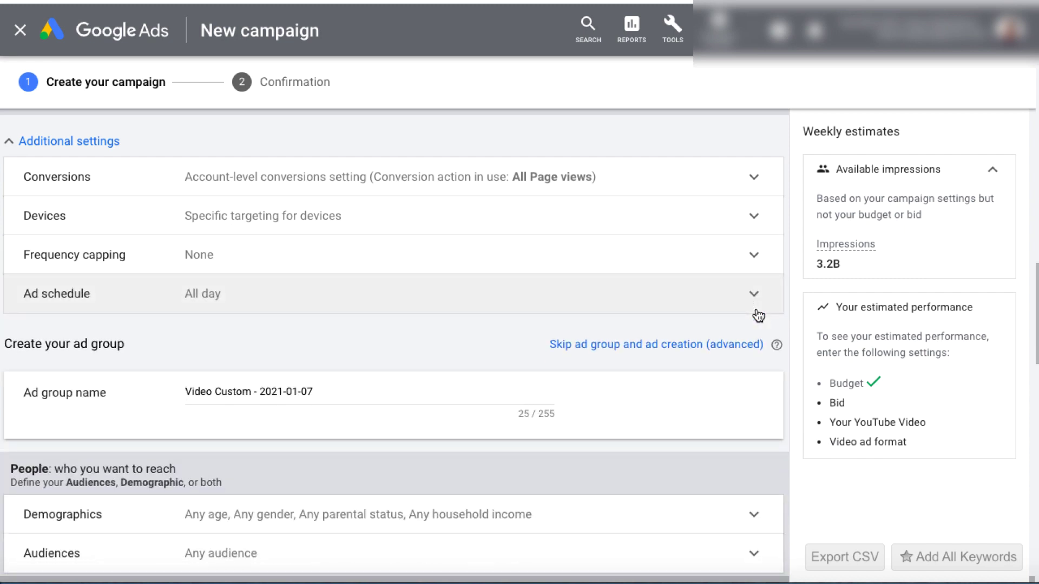
- Rename the ad group as KW-info-youtube ads
{"action": "scroll", "coordinate": [347, 284], "scroll_direction": "down", "scroll_amount": 2}
{"action": "left_click", "coordinate": [318, 316]}
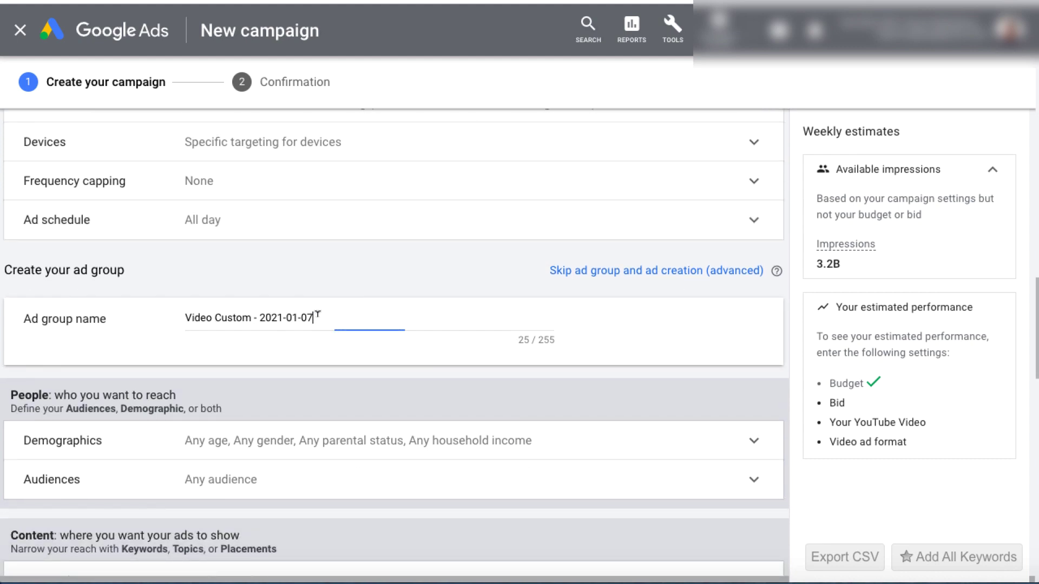
{"action": "left_click_drag", "start_coordinate": [318, 316], "coordinate": [184, 316]}
{"action": "type", "text": "KW"}
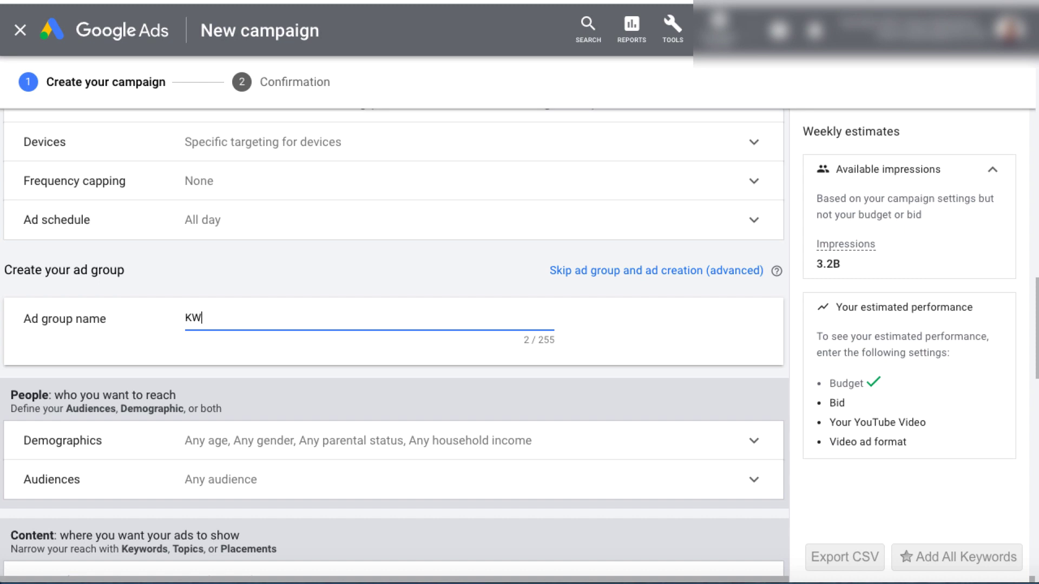
{"action": "type", "text": "-tummy fat"}
{"action": "left_click_drag", "start_coordinate": [260, 317], "coordinate": [204, 314]}
{"action": "key", "text": "BackSpace"}
{"action": "type", "text": "info-youtube ads"}
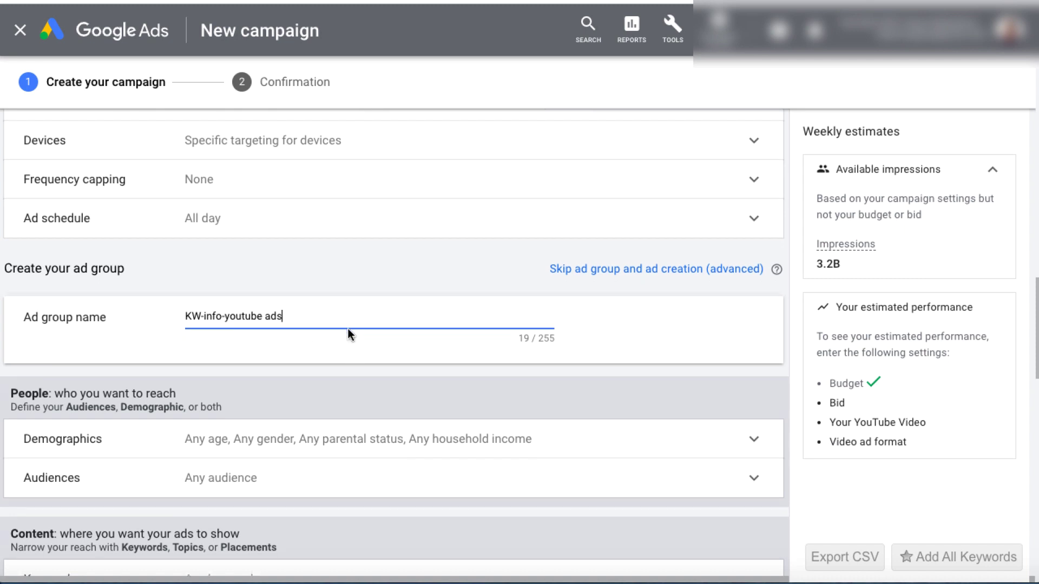
- Exclude the 18 - 24 age group and the Lower 50% household income from the demographic targeting
{"action": "scroll", "coordinate": [349, 331], "scroll_direction": "down", "scroll_amount": 2}
{"action": "scroll", "coordinate": [349, 332], "scroll_direction": "down", "scroll_amount": 2}
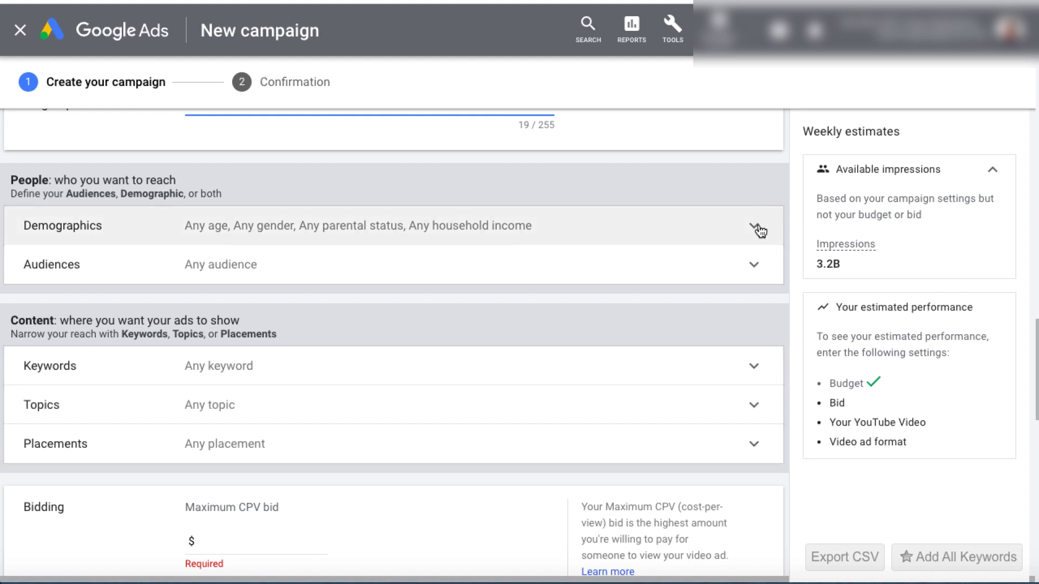
{"action": "left_click", "coordinate": [756, 227]}
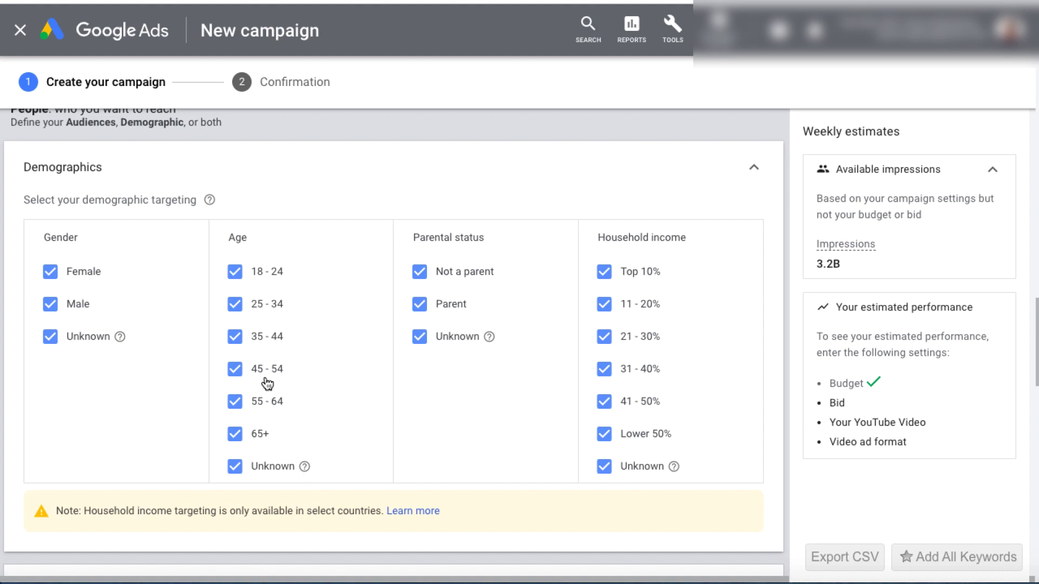
{"action": "mouse_move", "coordinate": [120, 338]}
{"action": "left_click", "coordinate": [235, 272]}
{"action": "left_click", "coordinate": [605, 434]}
{"action": "left_click", "coordinate": [754, 169]}
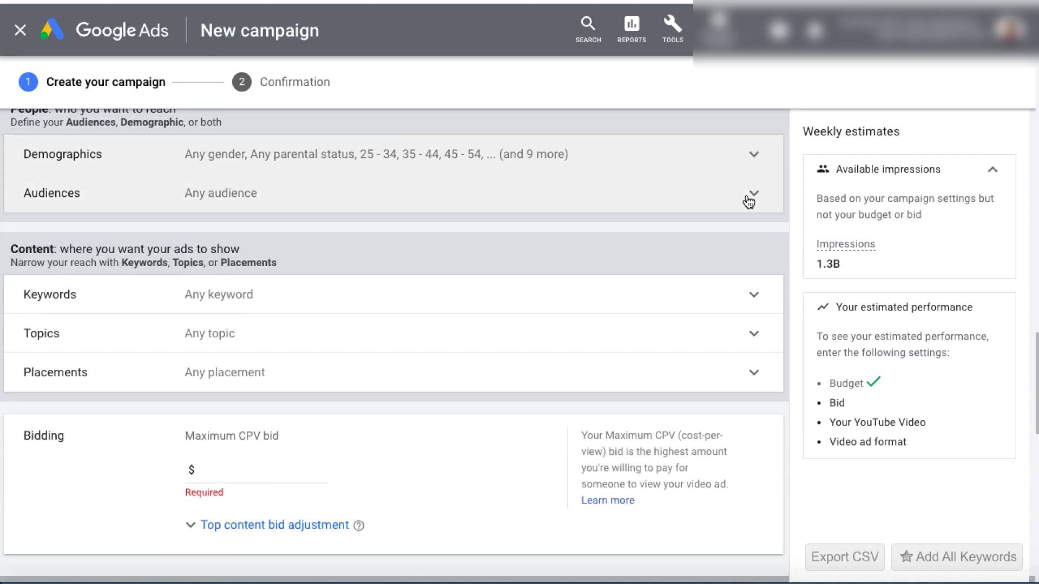
- Browse the Life events audiences under what people are actively researching or planning, and examine the Marriage options
{"action": "left_click", "coordinate": [751, 200]}
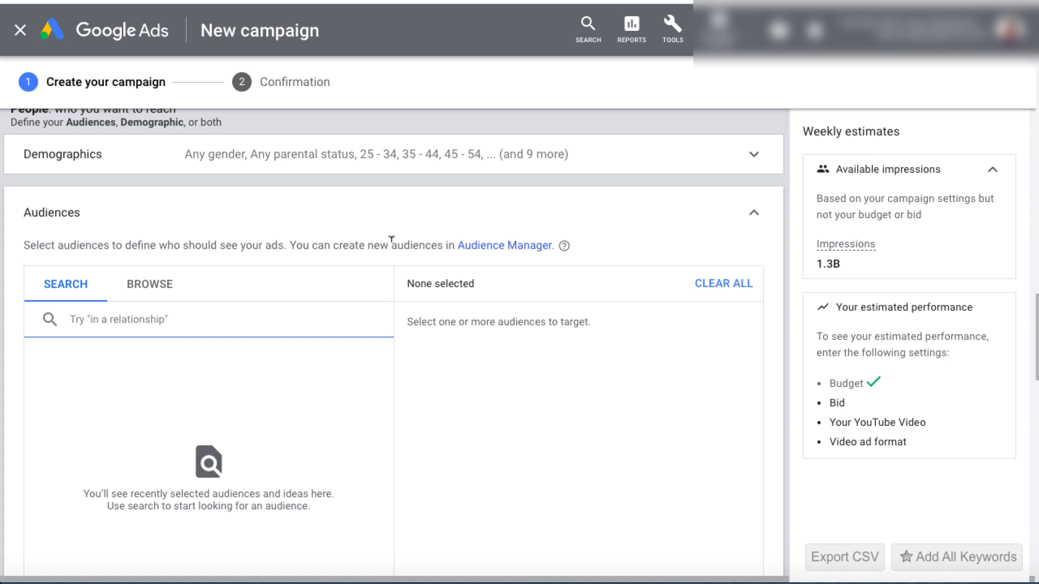
{"action": "left_click", "coordinate": [138, 283]}
{"action": "scroll", "coordinate": [453, 298], "scroll_direction": "down", "scroll_amount": 2}
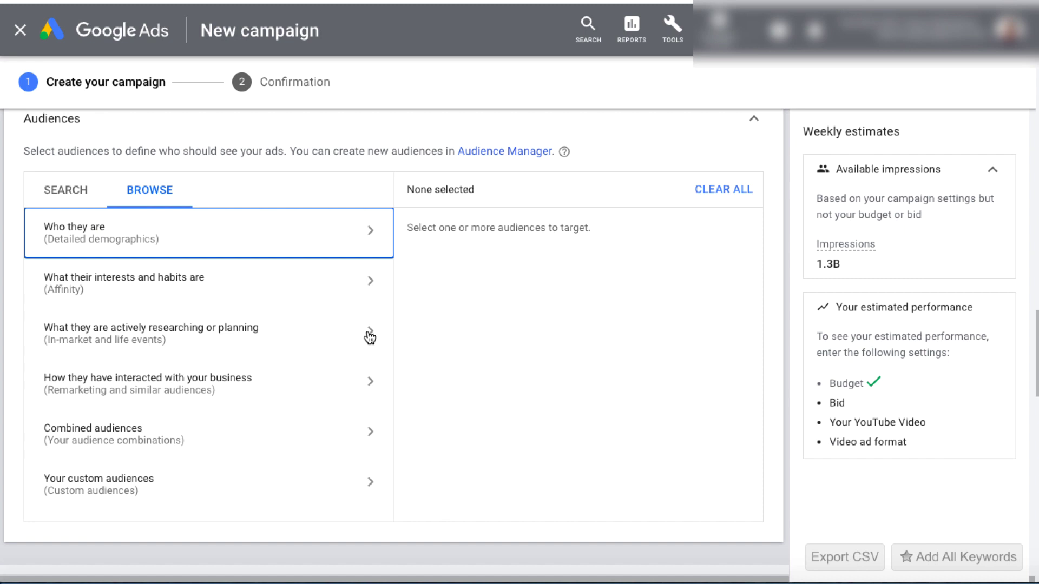
{"action": "left_click", "coordinate": [350, 335]}
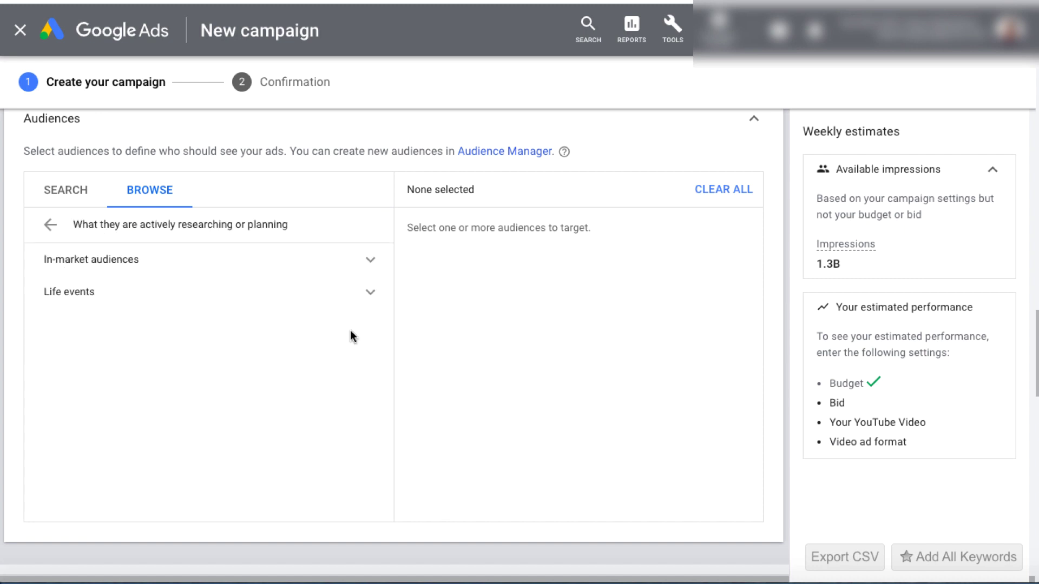
{"action": "left_click", "coordinate": [373, 295]}
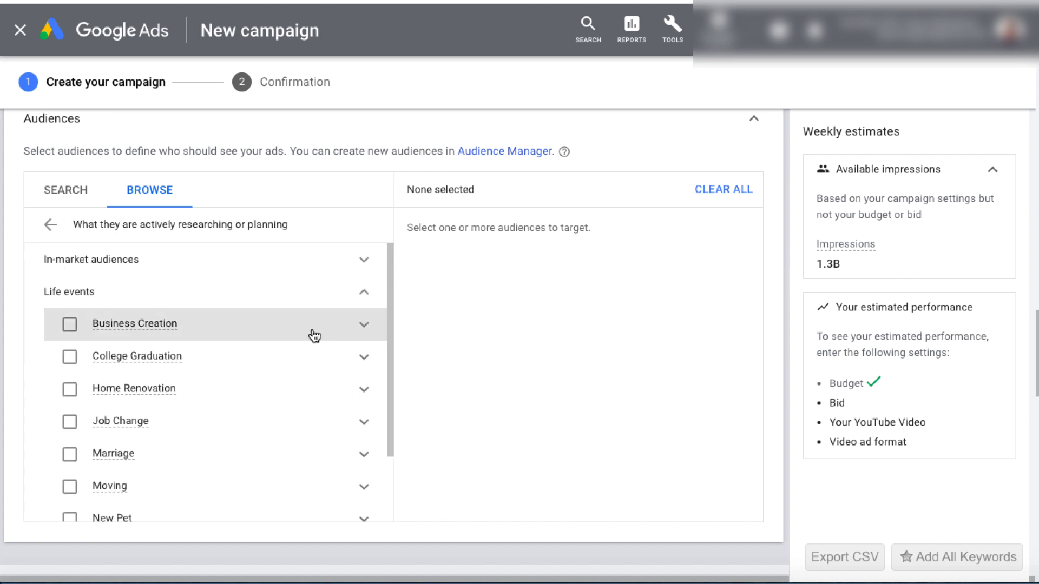
{"action": "left_click", "coordinate": [364, 454]}
{"action": "scroll", "coordinate": [364, 457], "scroll_direction": "down", "scroll_amount": 2}
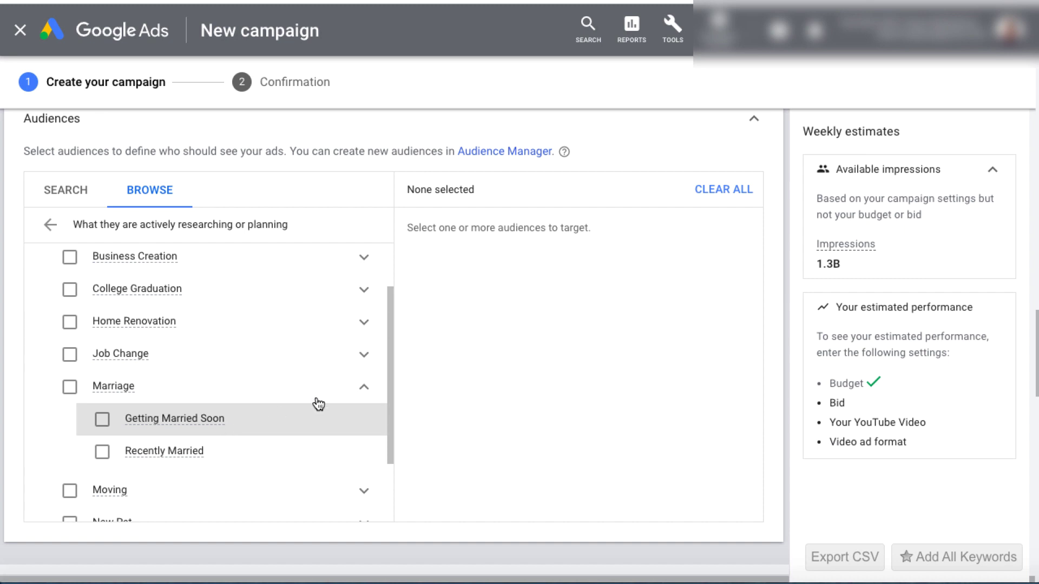
{"action": "left_click", "coordinate": [363, 388]}
{"action": "scroll", "coordinate": [363, 391], "scroll_direction": "up", "scroll_amount": 1}
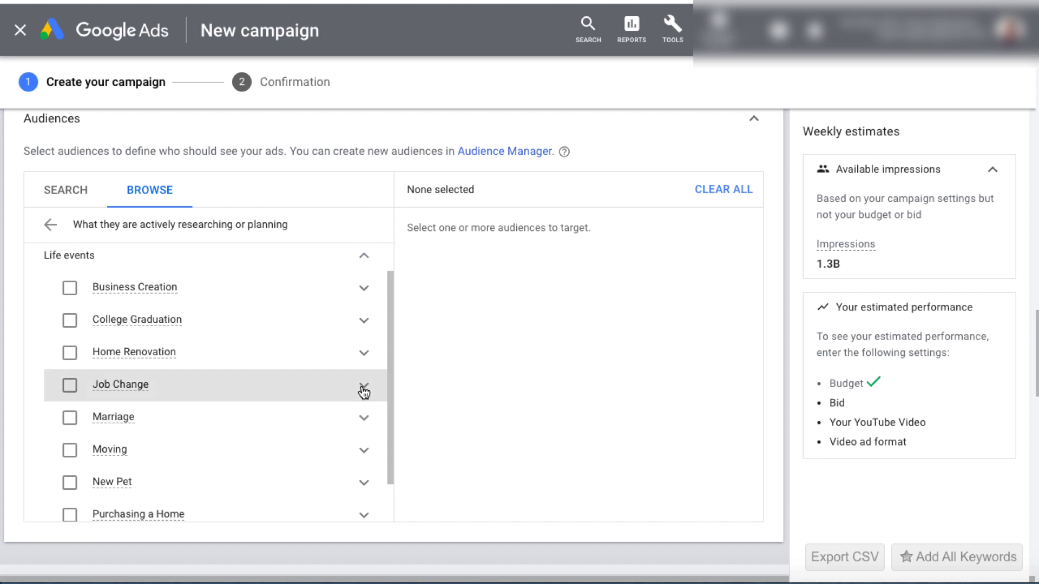
- Examine the New Pet options among the life events and return to the main audience categories
{"action": "scroll", "coordinate": [361, 392], "scroll_direction": "down", "scroll_amount": 3}
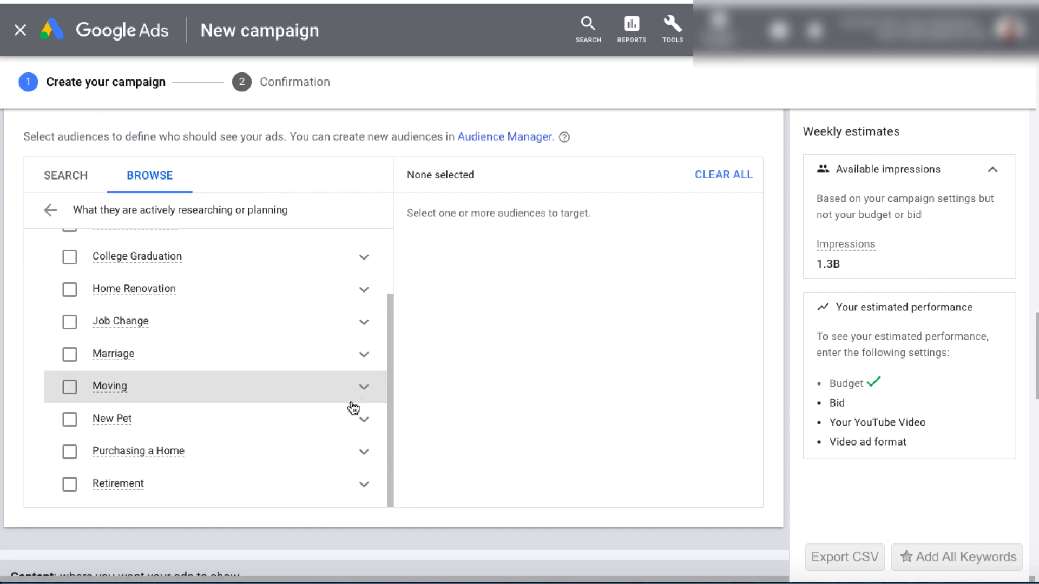
{"action": "left_click", "coordinate": [363, 421]}
{"action": "scroll", "coordinate": [362, 429], "scroll_direction": "down", "scroll_amount": 1}
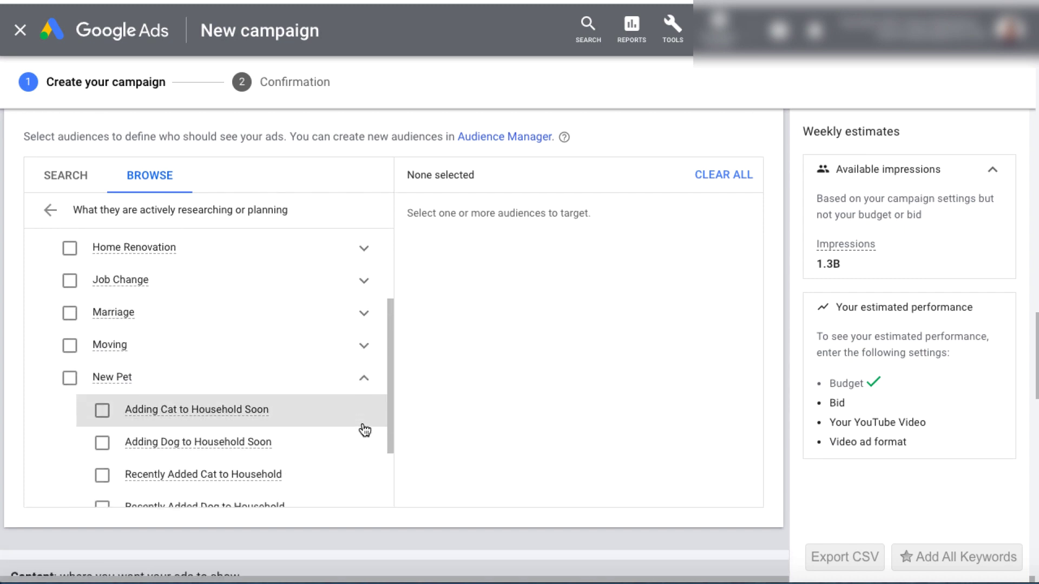
{"action": "scroll", "coordinate": [324, 433], "scroll_direction": "down", "scroll_amount": 1}
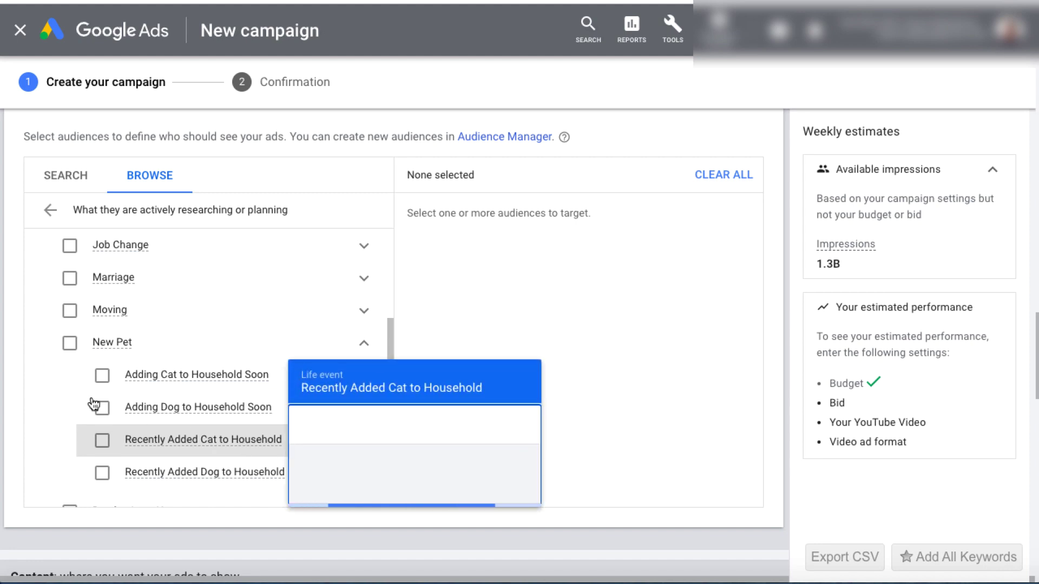
{"action": "left_click", "coordinate": [365, 344]}
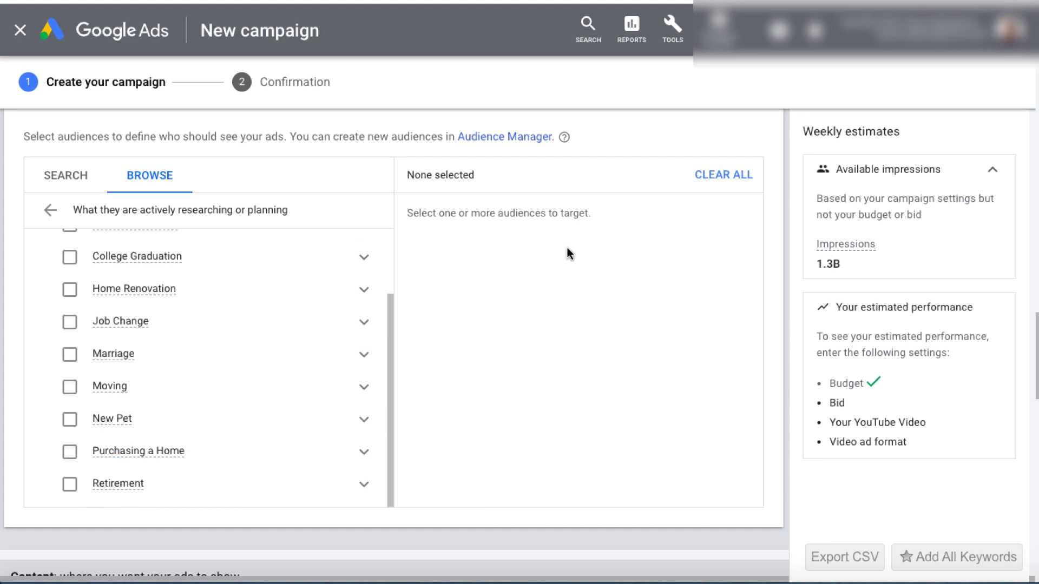
{"action": "left_click", "coordinate": [50, 210]}
- Try targeting the Home Decor Enthusiasts affinity audience under Home & Garden, and clear that selection again
{"action": "scroll", "coordinate": [293, 233], "scroll_direction": "up", "scroll_amount": 3}
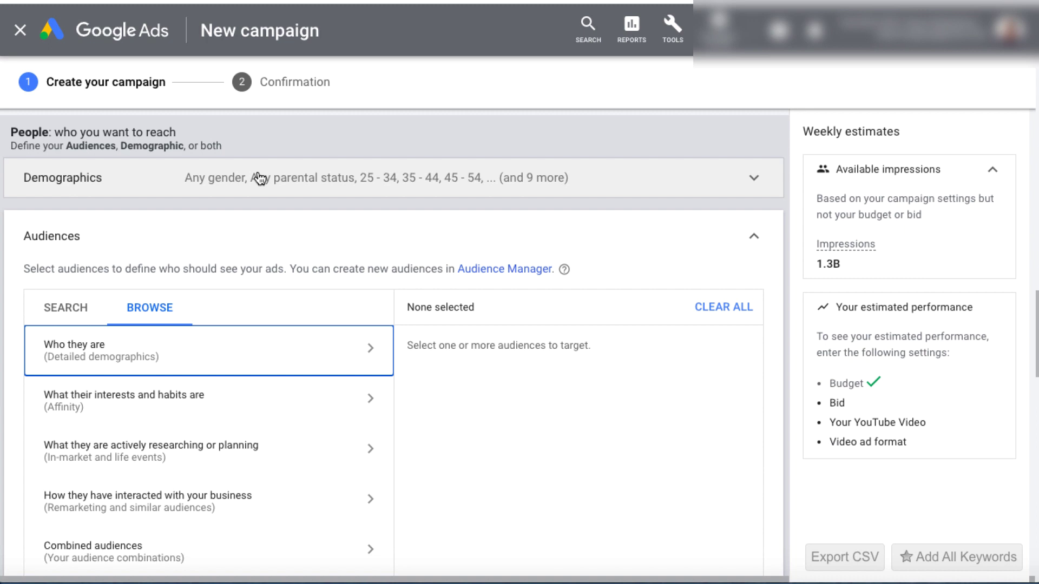
{"action": "scroll", "coordinate": [234, 381], "scroll_direction": "down", "scroll_amount": 1}
{"action": "left_click", "coordinate": [222, 362]}
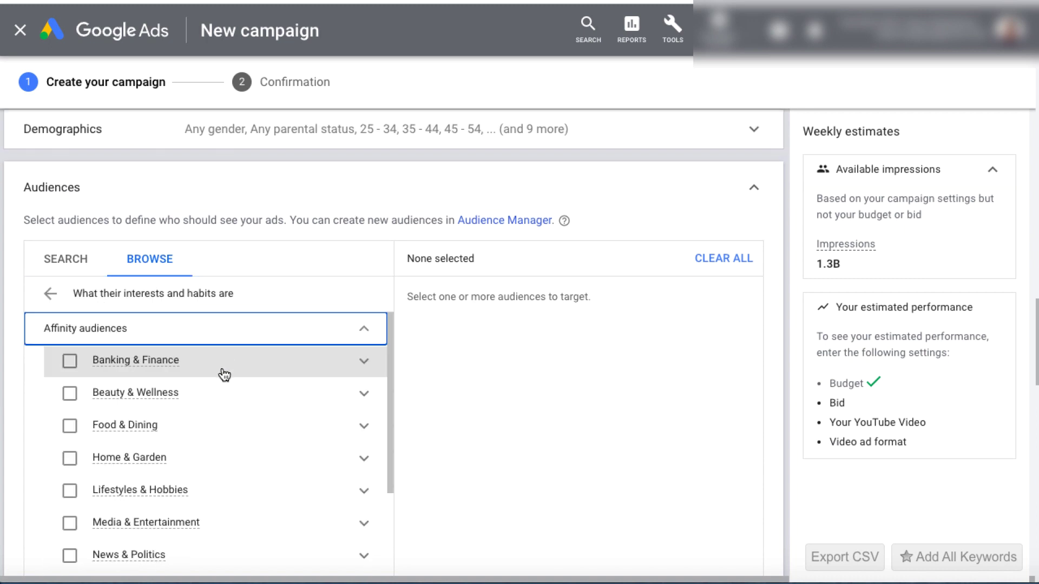
{"action": "scroll", "coordinate": [232, 429], "scroll_direction": "down", "scroll_amount": 1}
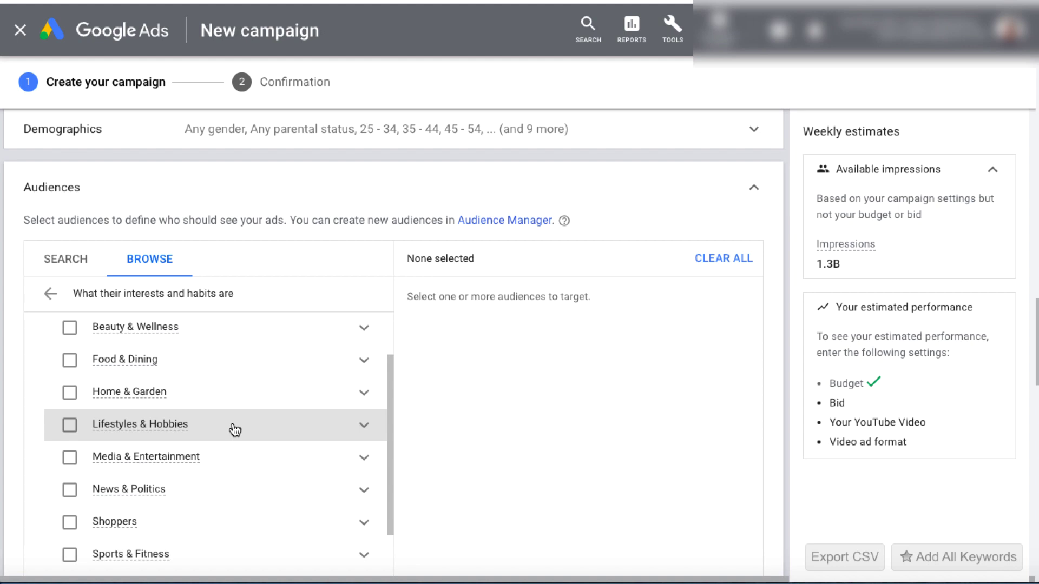
{"action": "left_click", "coordinate": [363, 395]}
{"action": "scroll", "coordinate": [362, 401], "scroll_direction": "down", "scroll_amount": 1}
{"action": "mouse_move", "coordinate": [162, 390]}
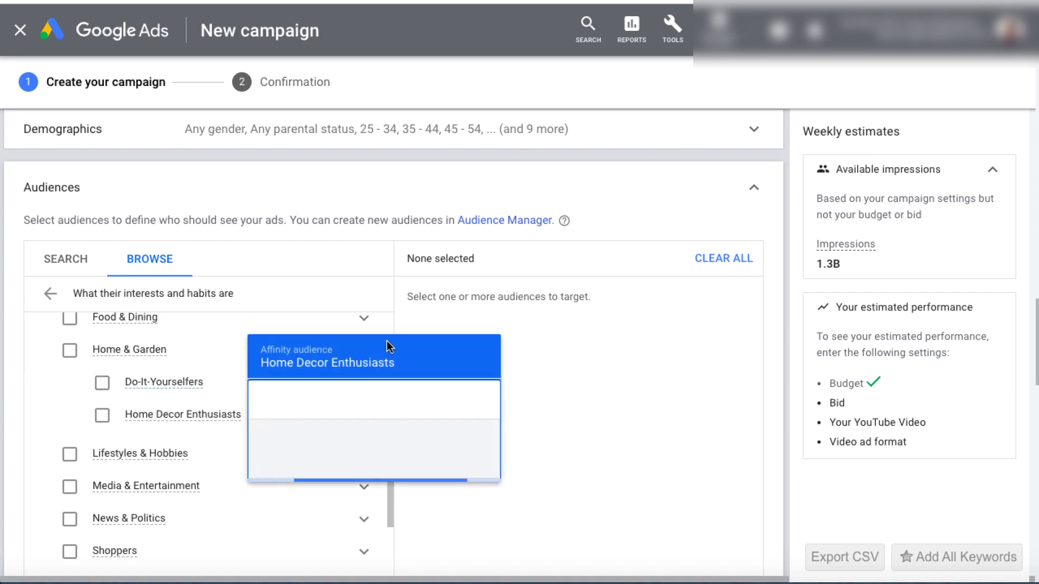
{"action": "left_click", "coordinate": [102, 415]}
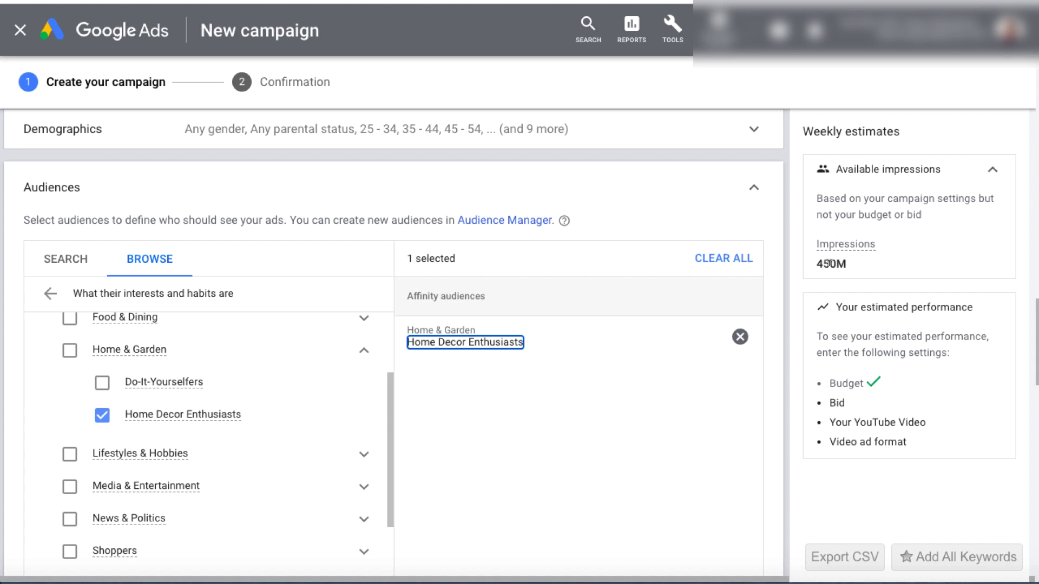
{"action": "left_click", "coordinate": [102, 416]}
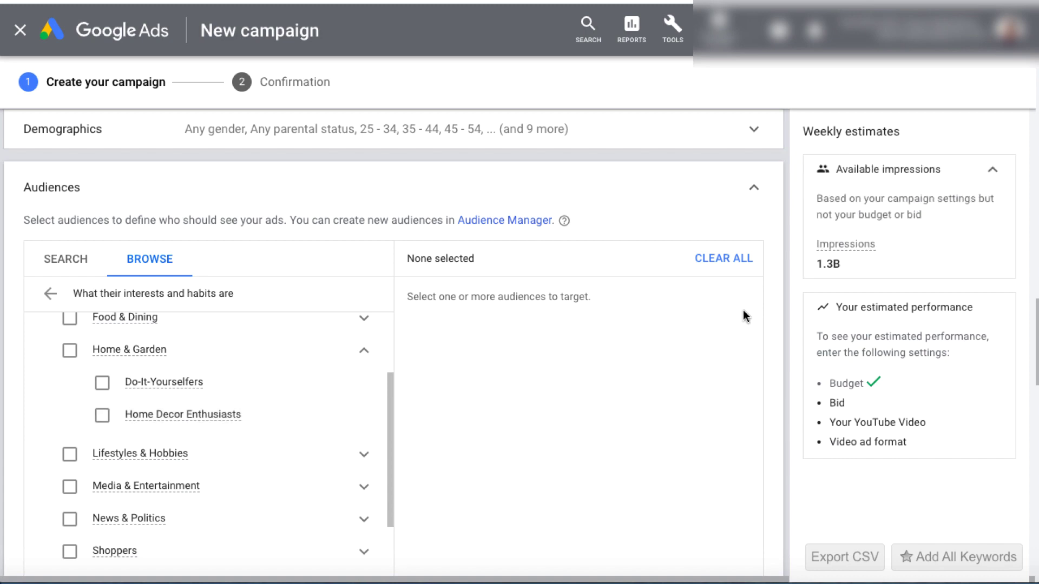
{"action": "left_click", "coordinate": [46, 295]}
- Enter "how to lose tummy fat" as a content targeting keyword for the ad group
{"action": "scroll", "coordinate": [371, 341], "scroll_direction": "down", "scroll_amount": 3}
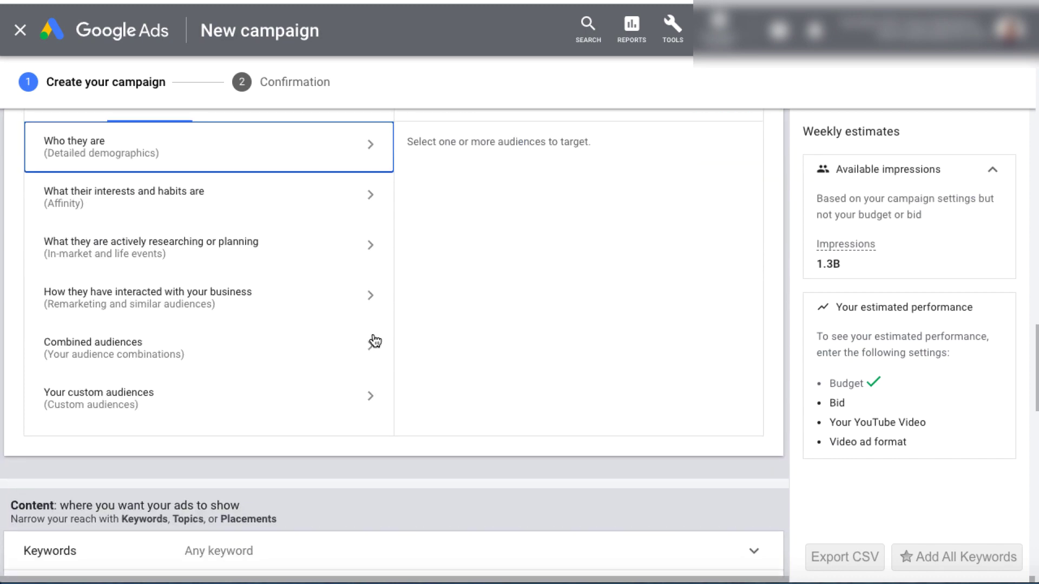
{"action": "scroll", "coordinate": [373, 338], "scroll_direction": "down", "scroll_amount": 2}
{"action": "scroll", "coordinate": [357, 319], "scroll_direction": "up", "scroll_amount": 2}
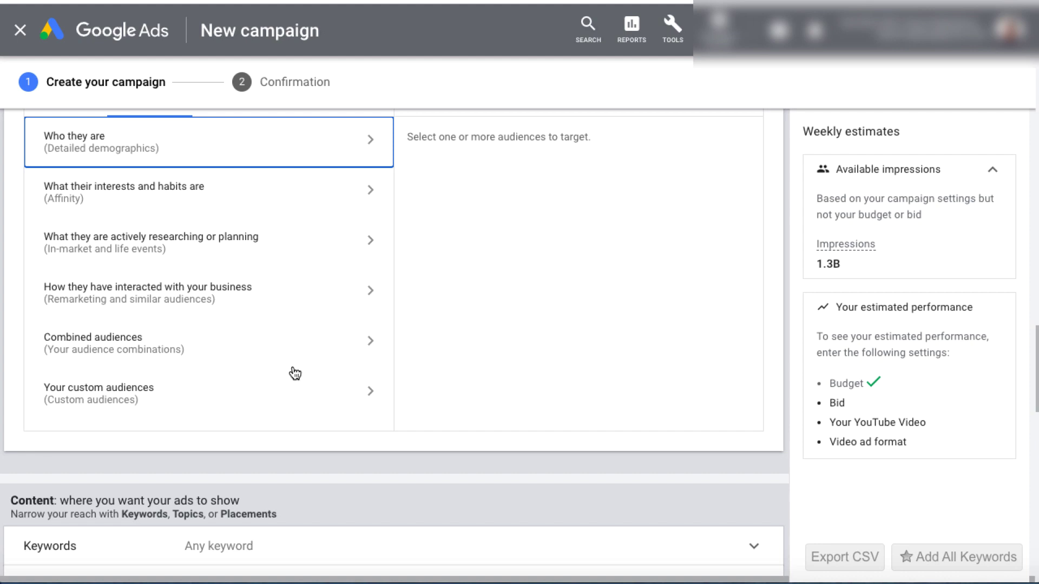
{"action": "scroll", "coordinate": [297, 373], "scroll_direction": "down", "scroll_amount": 4}
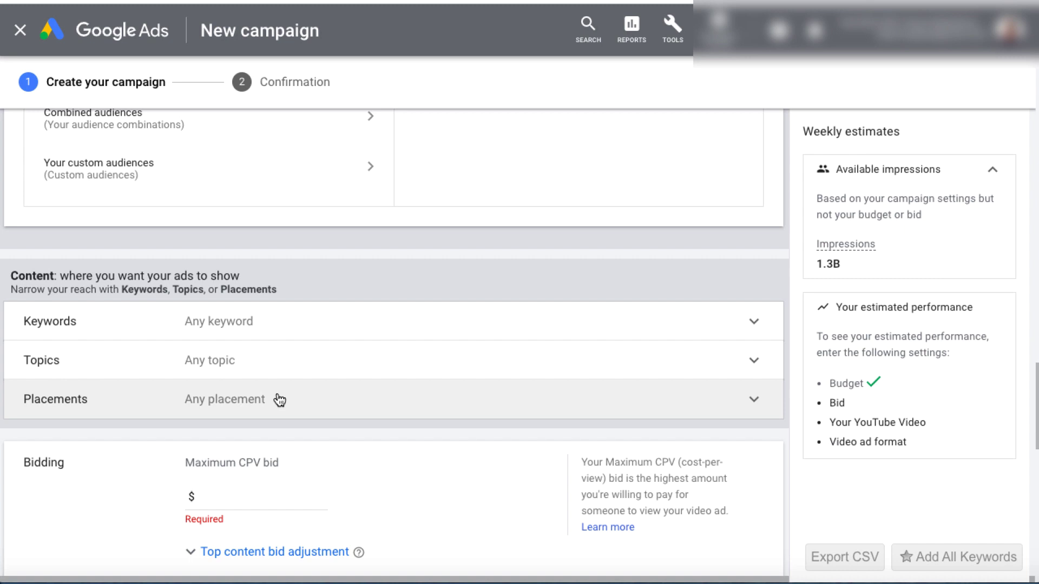
{"action": "left_click", "coordinate": [281, 336]}
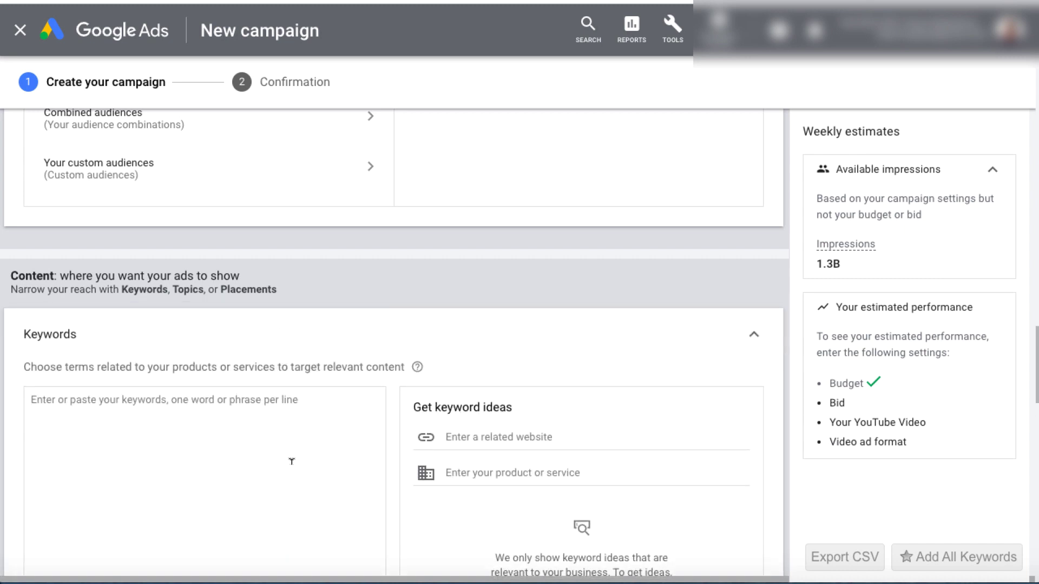
{"action": "scroll", "coordinate": [282, 425], "scroll_direction": "down", "scroll_amount": 1}
{"action": "left_click", "coordinate": [250, 383]}
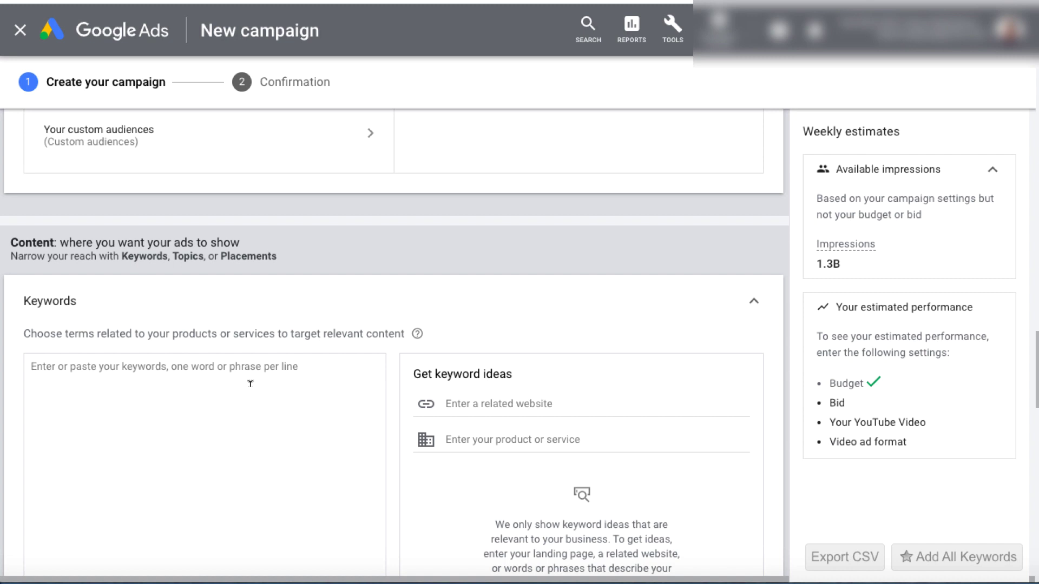
{"action": "type", "text": "how to l"}
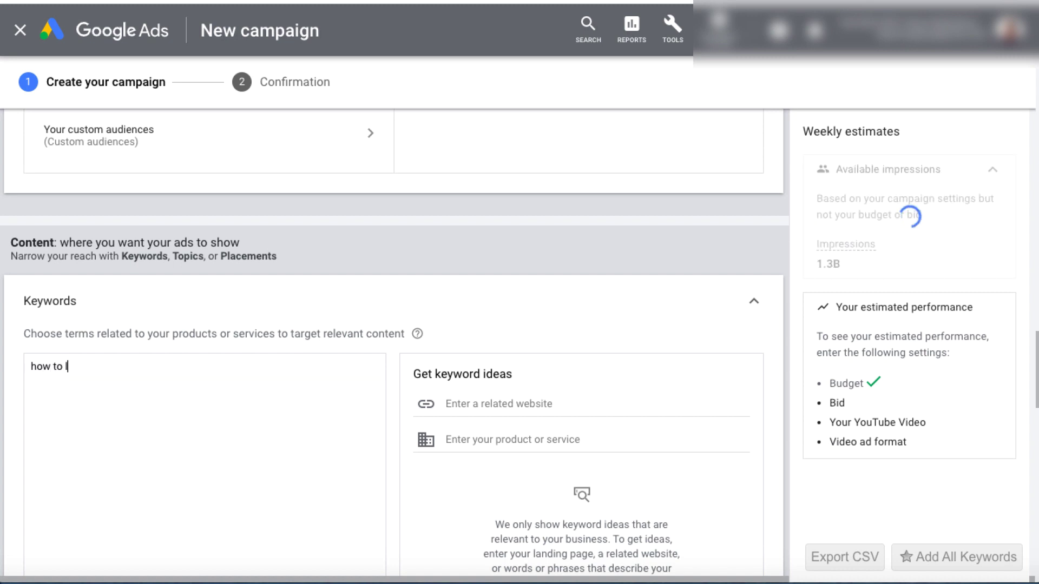
{"action": "type", "text": "ose tummy fat"}
- Copy the end of the existing keyword onto a new line to add "tummy fat" as a second keyword
{"action": "left_click_drag", "start_coordinate": [164, 361], "coordinate": [81, 363]}
{"action": "key", "text": "ctrl+c"}
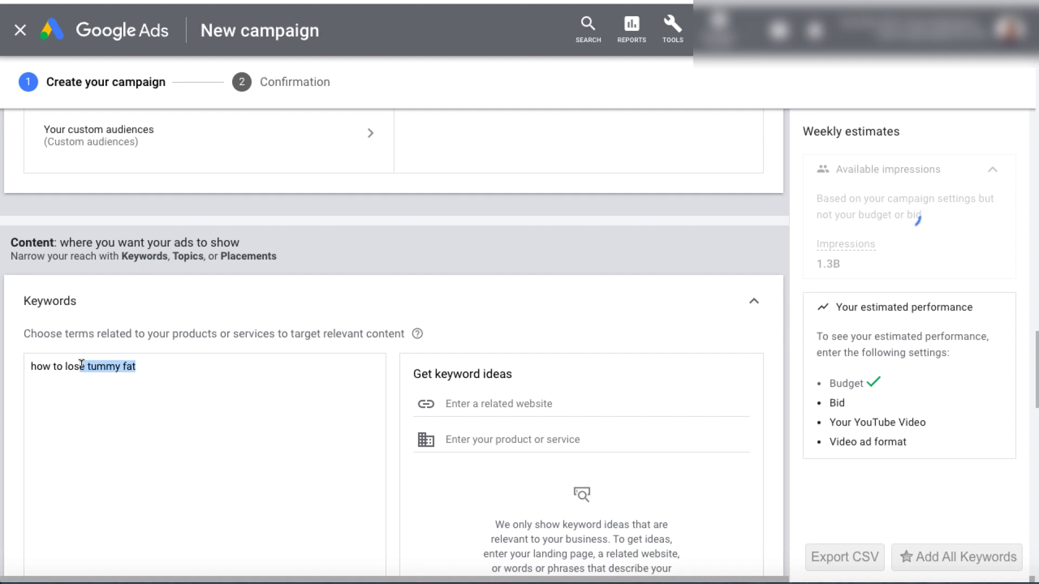
{"action": "left_click", "coordinate": [144, 361]}
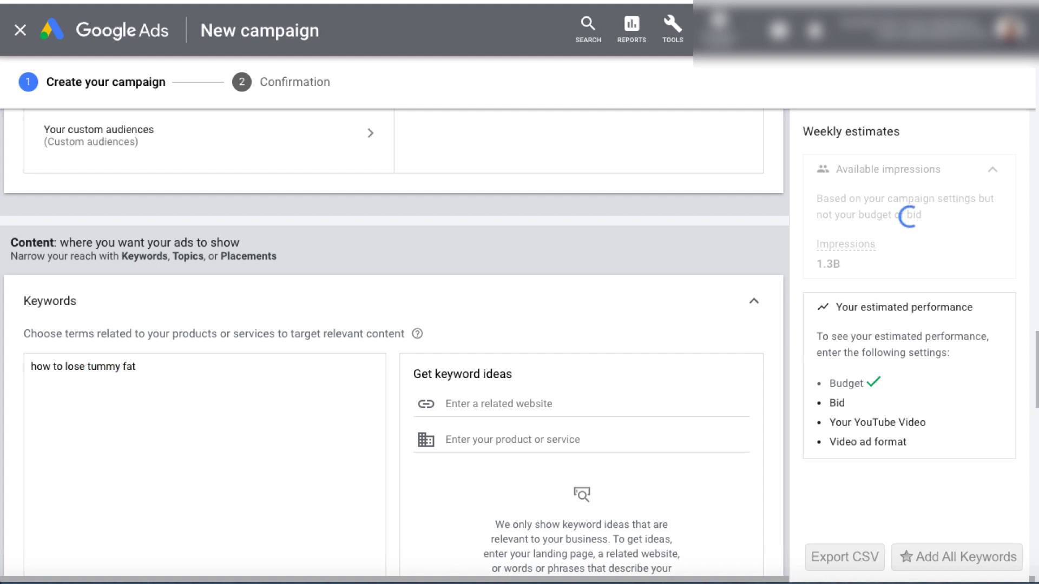
{"action": "key", "text": "Return"}
{"action": "key", "text": "ctrl+v"}
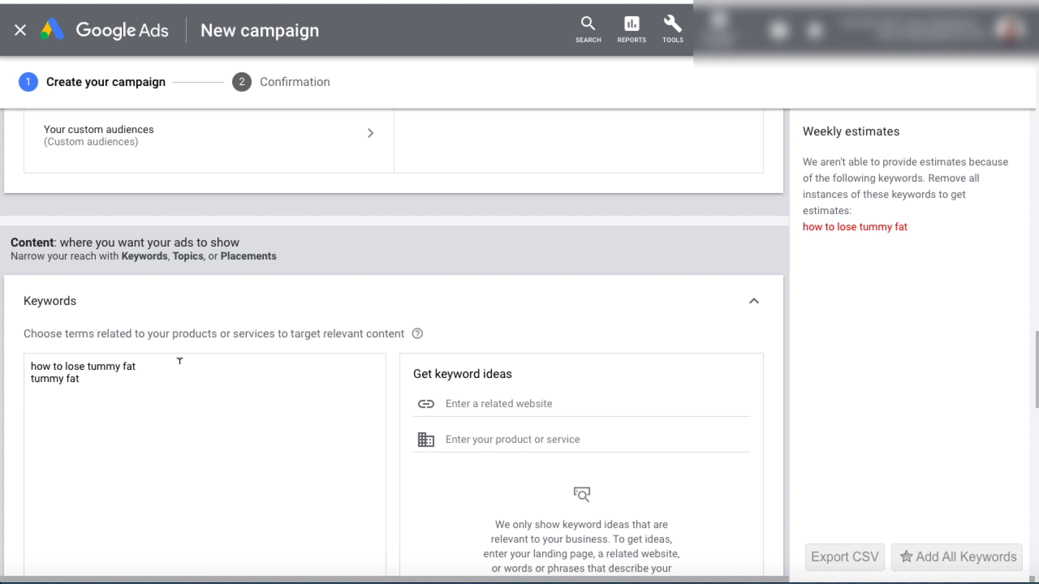
- Remove the keyword "how to lose tummy fat" and the blank line it leaves in the keyword list
{"action": "left_click_drag", "start_coordinate": [178, 359], "coordinate": [30, 359]}
{"action": "key", "text": "BackSpace"}
{"action": "left_click", "coordinate": [32, 381]}
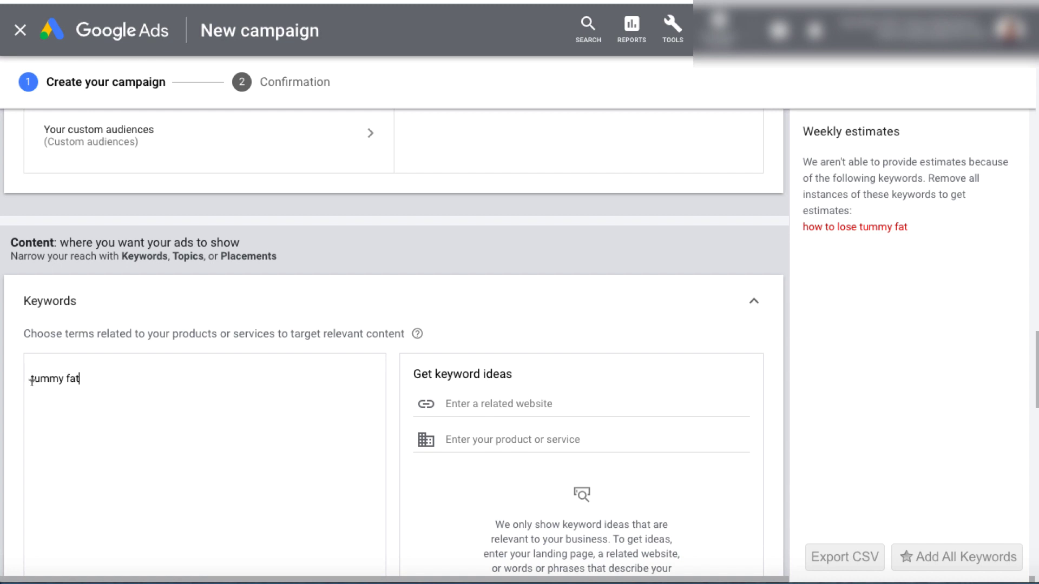
{"action": "key", "text": "BackSpace"}
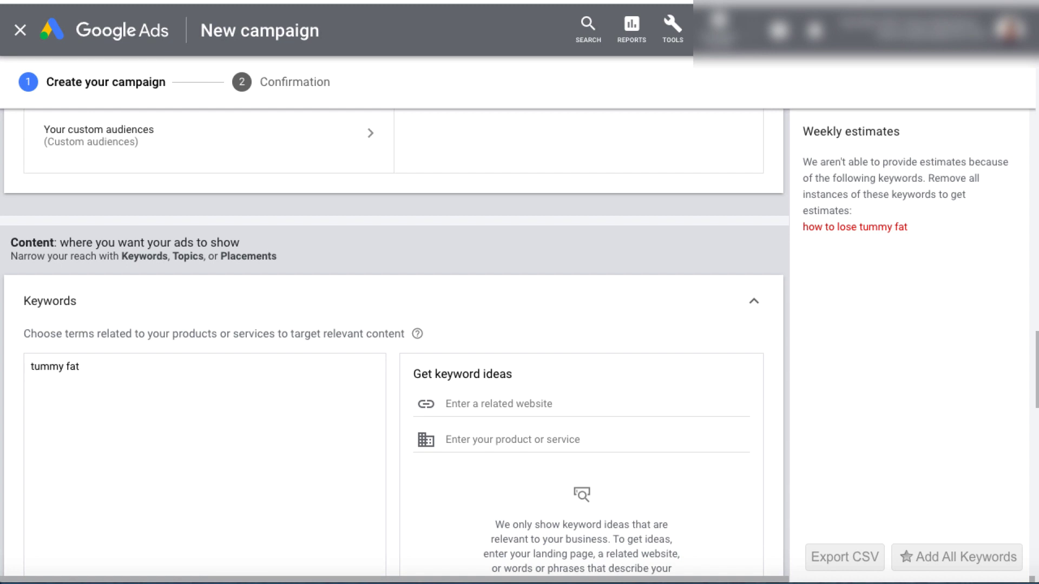
- Switch to YouTube and check the search predictions for "lose tummy fat"
{"action": "scroll", "coordinate": [161, 381], "scroll_direction": "down", "scroll_amount": 1}
{"action": "scroll", "coordinate": [160, 380], "scroll_direction": "up", "scroll_amount": 1}
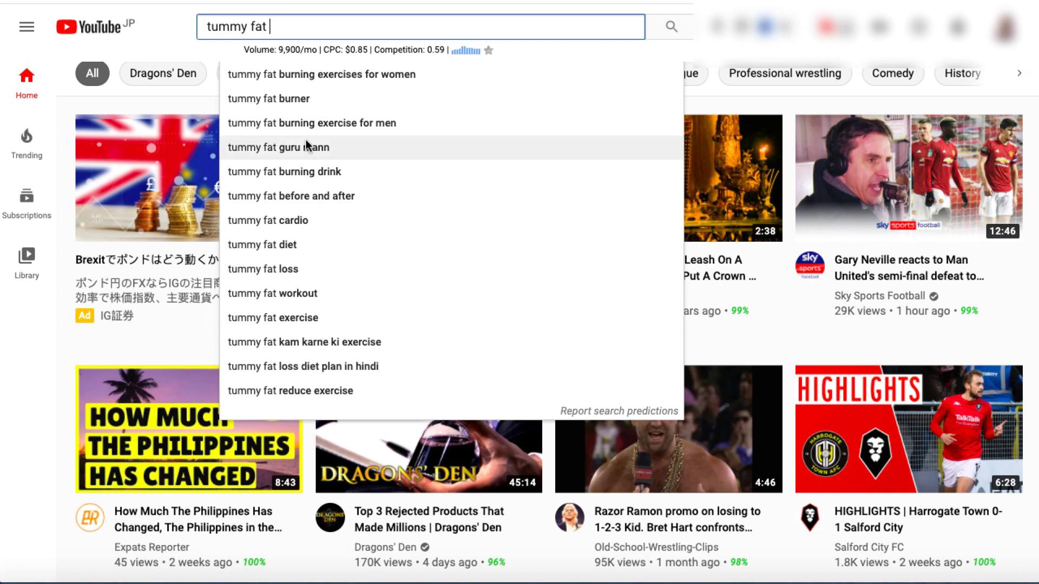
{"action": "left_click", "coordinate": [205, 24]}
{"action": "type", "text": "lose"}
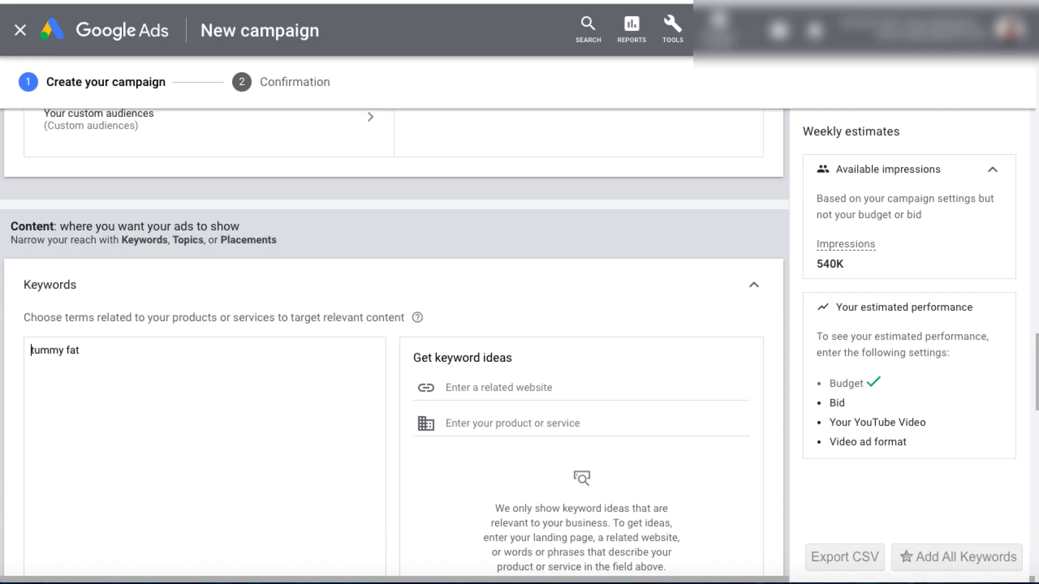
- Add "lose tummy fat in 3 days" and "tummy fat diet plan" on separate lines below the "tummy fat" keyword
{"action": "left_click", "coordinate": [153, 347]}
{"action": "key", "text": "Return"}
{"action": "type", "text": "lose"}
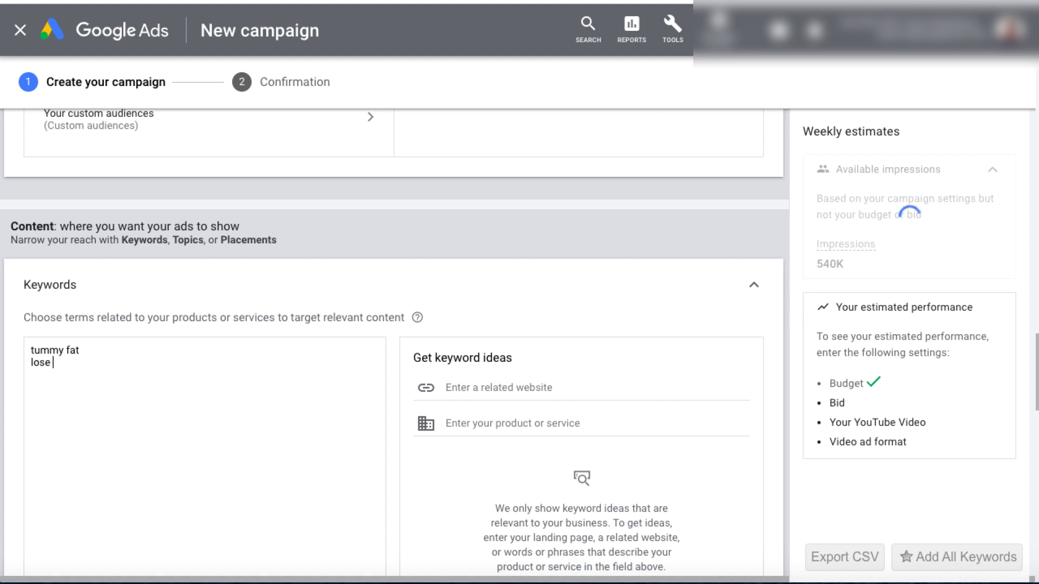
{"action": "type", "text": " tummy fat in 3 days"}
{"action": "key", "text": "Return"}
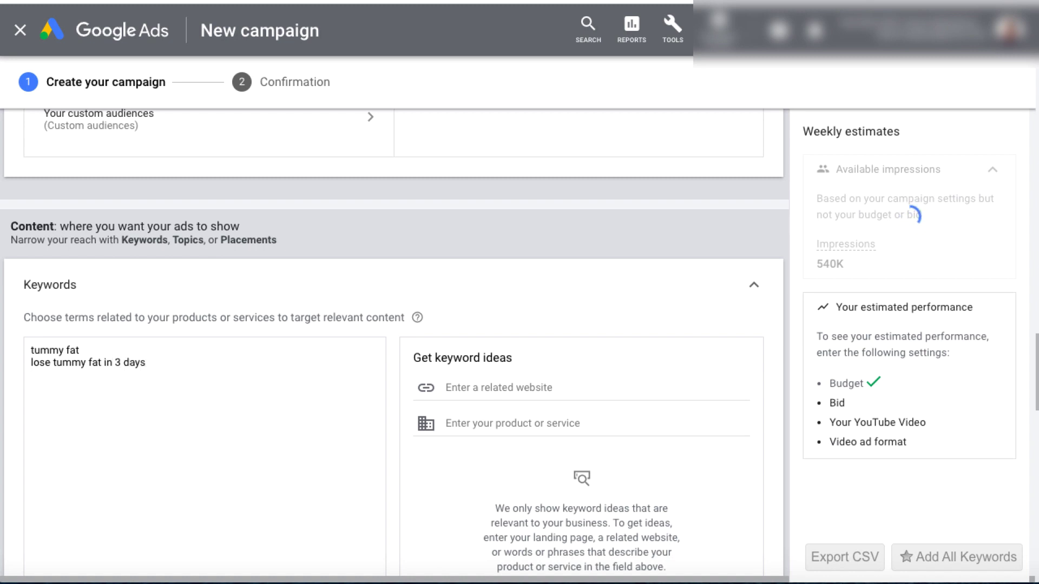
{"action": "type", "text": "tummy fat die"}
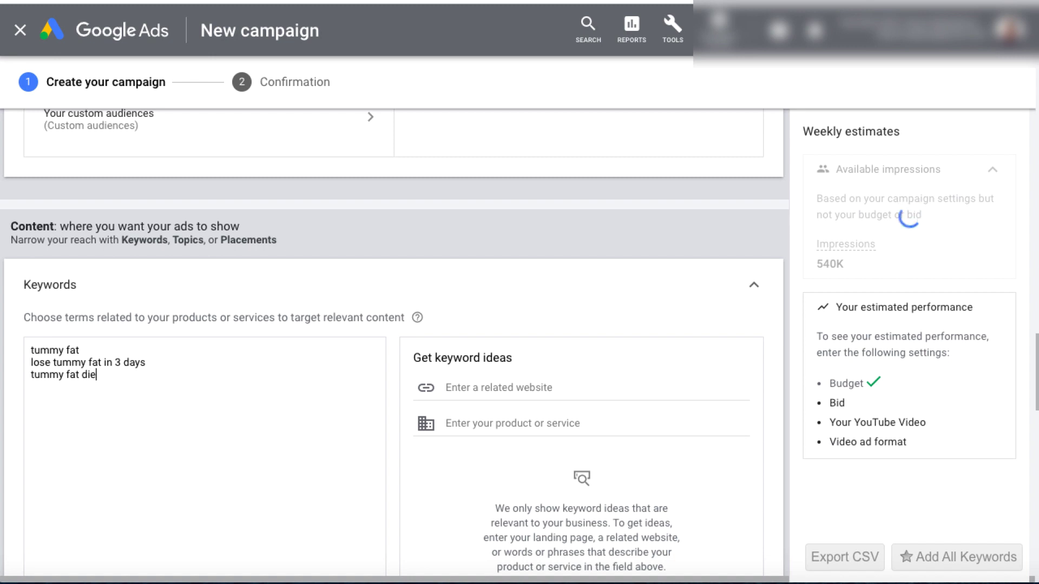
{"action": "type", "text": "t plan"}
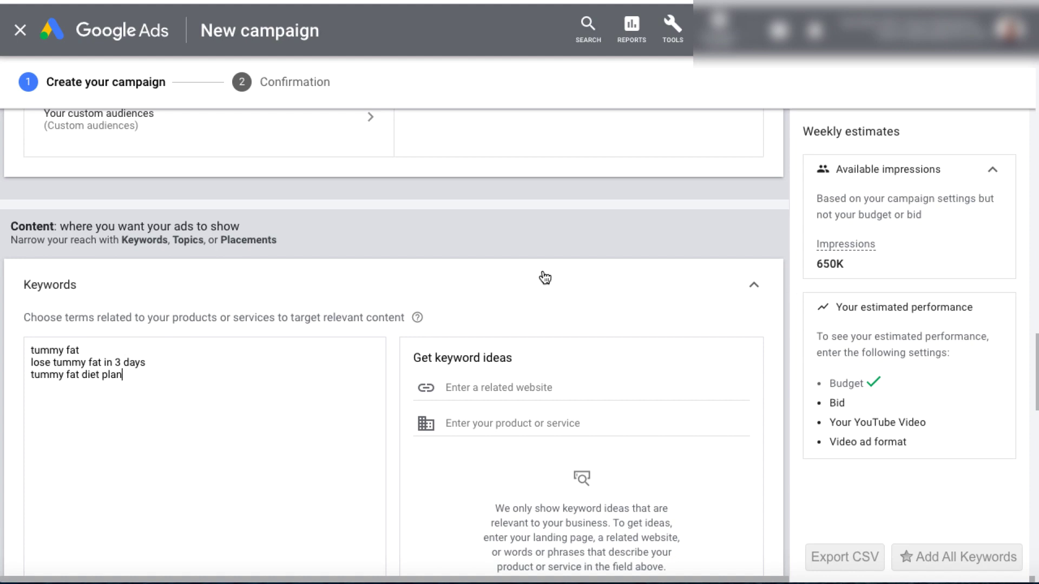
{"action": "scroll", "coordinate": [787, 365], "scroll_direction": "down", "scroll_amount": 3}
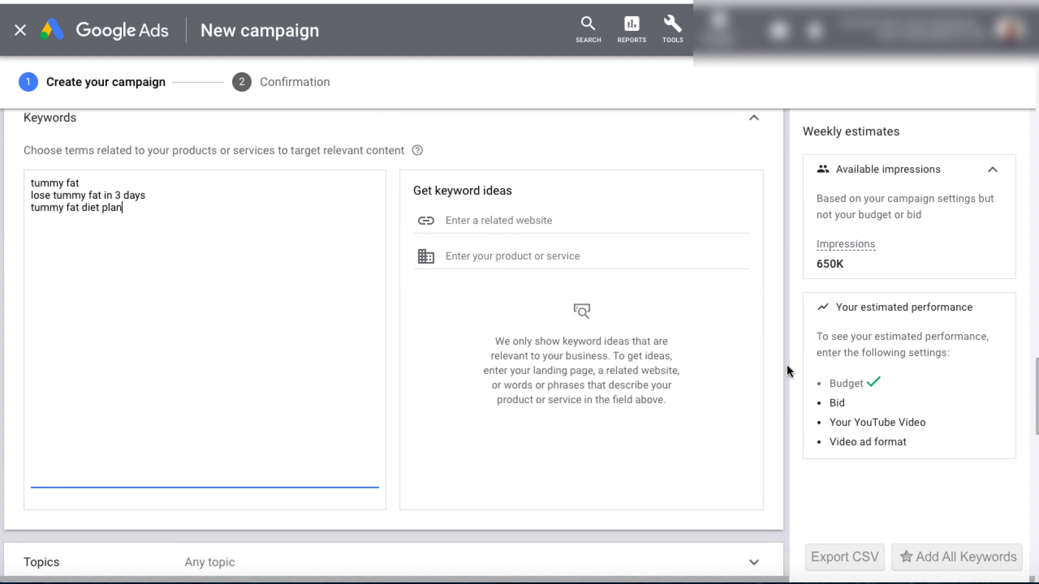
{"action": "scroll", "coordinate": [786, 364], "scroll_direction": "down", "scroll_amount": 5}
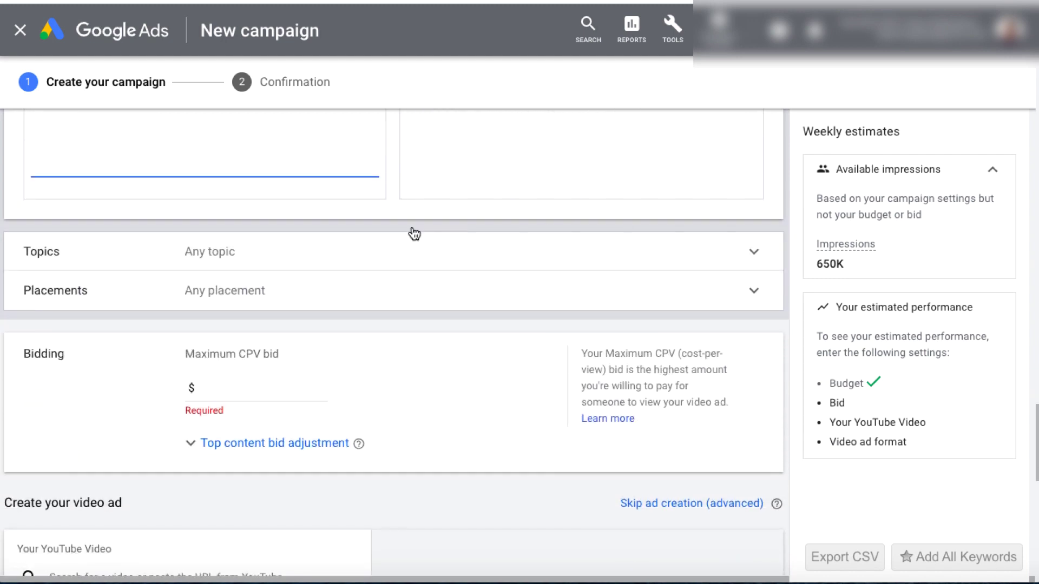
- Set the ad group's maximum CPV bid to $0.20
{"action": "scroll", "coordinate": [401, 303], "scroll_direction": "down", "scroll_amount": 1}
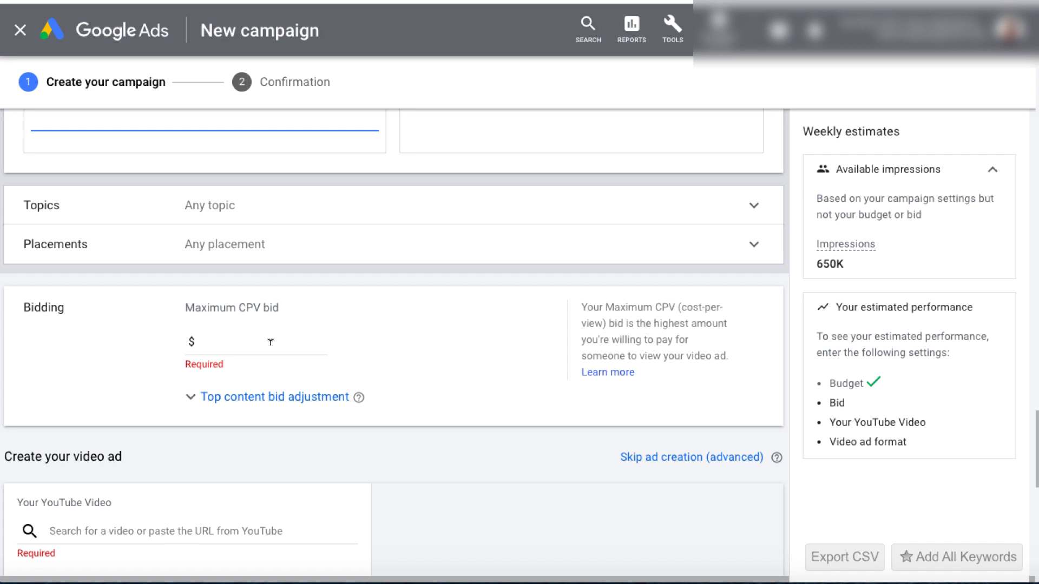
{"action": "left_click", "coordinate": [271, 342]}
{"action": "type", "text": "0.00"}
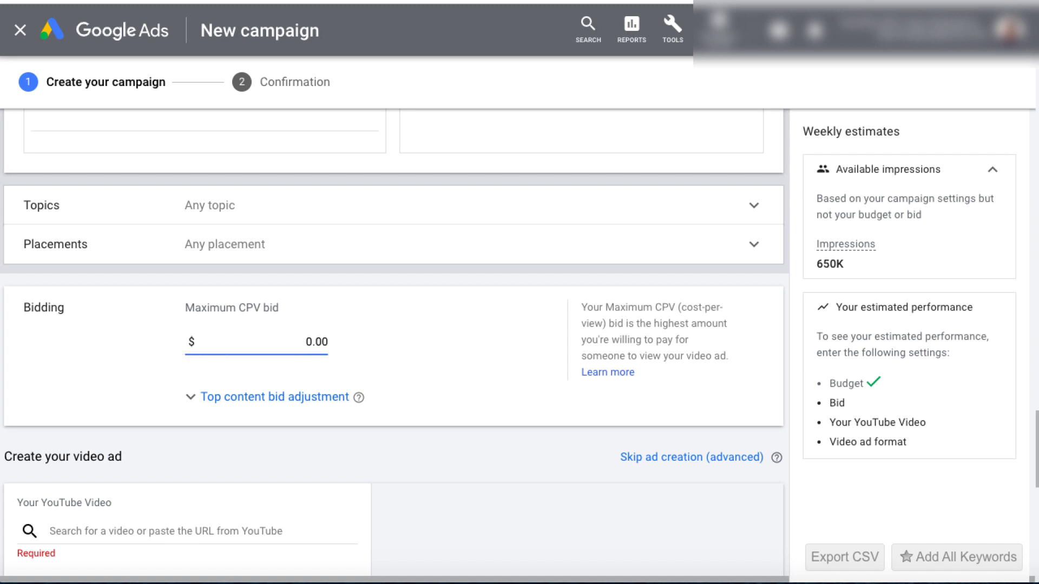
{"action": "key", "text": "BackSpace"}
{"action": "key", "text": "BackSpace"}
{"action": "type", "text": "20"}
{"action": "left_click", "coordinate": [401, 459]}
- Add the "YouTube For Local Businesses" video by its YouTube URL and choose the skippable in-stream ad format
{"action": "scroll", "coordinate": [402, 459], "scroll_direction": "down", "scroll_amount": 1}
{"action": "scroll", "coordinate": [402, 459], "scroll_direction": "down", "scroll_amount": 1}
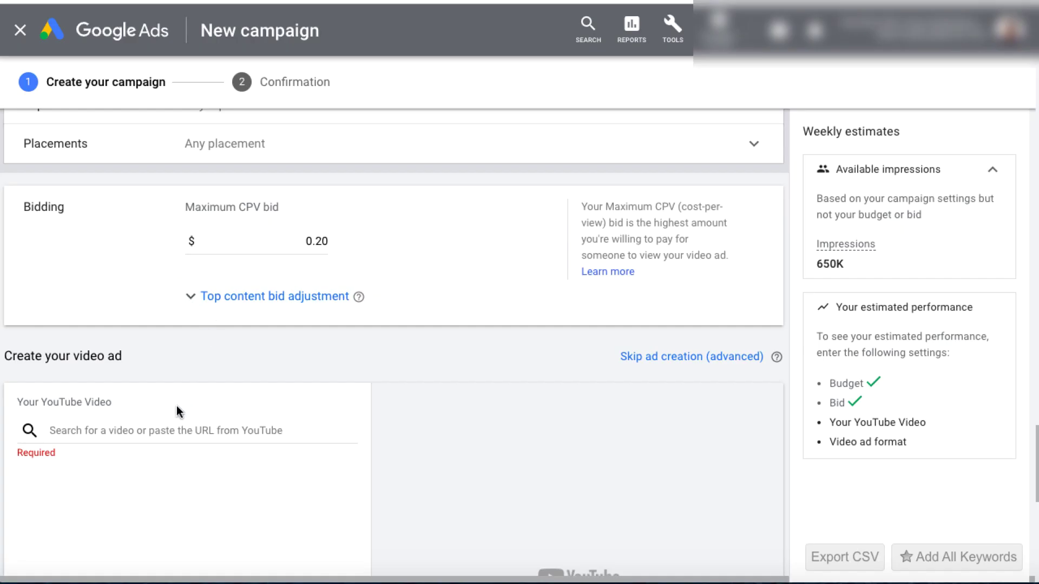
{"action": "left_click", "coordinate": [162, 425]}
{"action": "type", "text": "https://www.youtube.com/watch?v=ZzH0Kk4z8jY"}
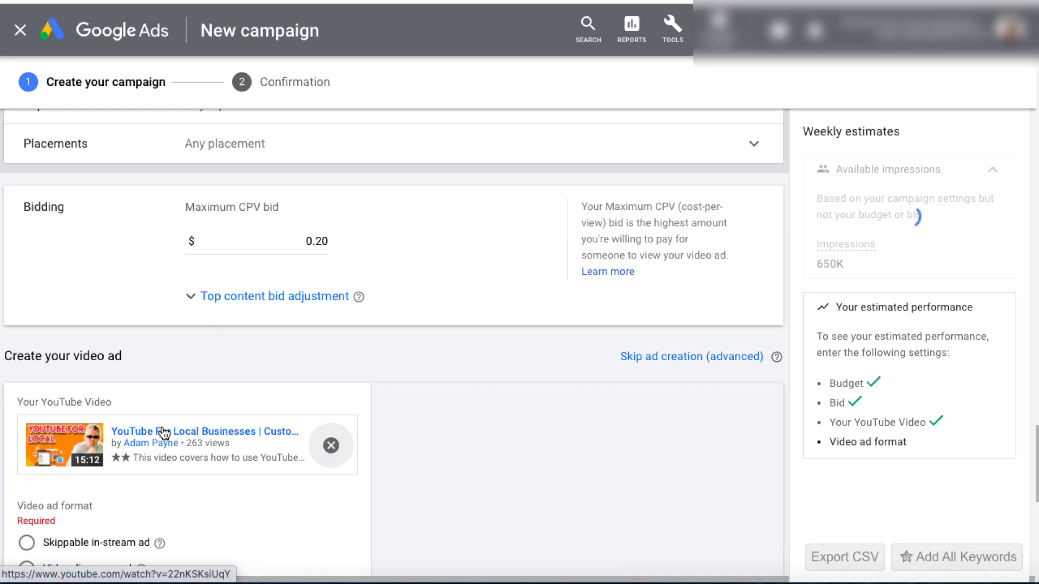
{"action": "scroll", "coordinate": [211, 463], "scroll_direction": "down", "scroll_amount": 2}
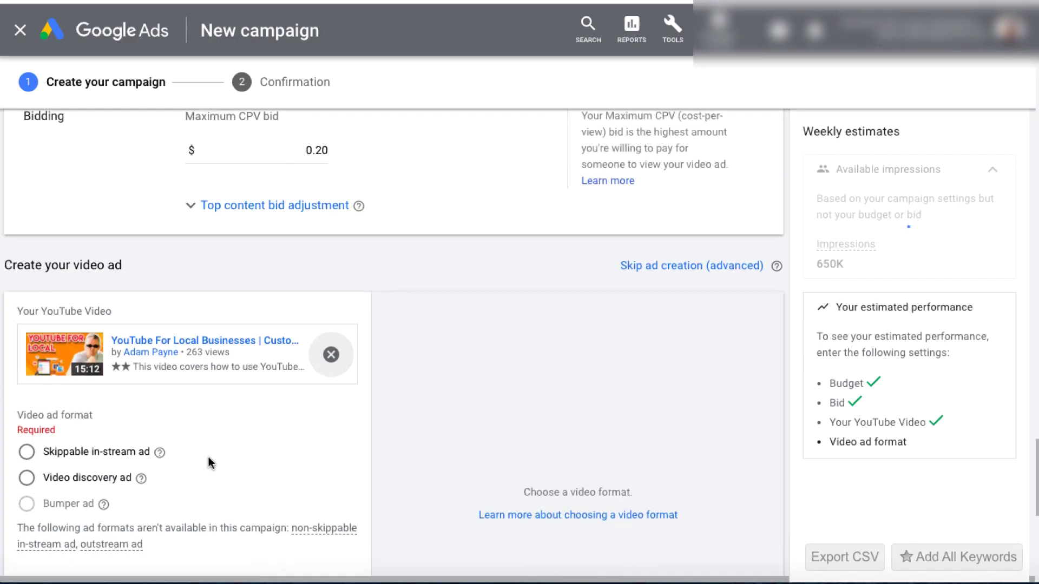
{"action": "left_click", "coordinate": [27, 453]}
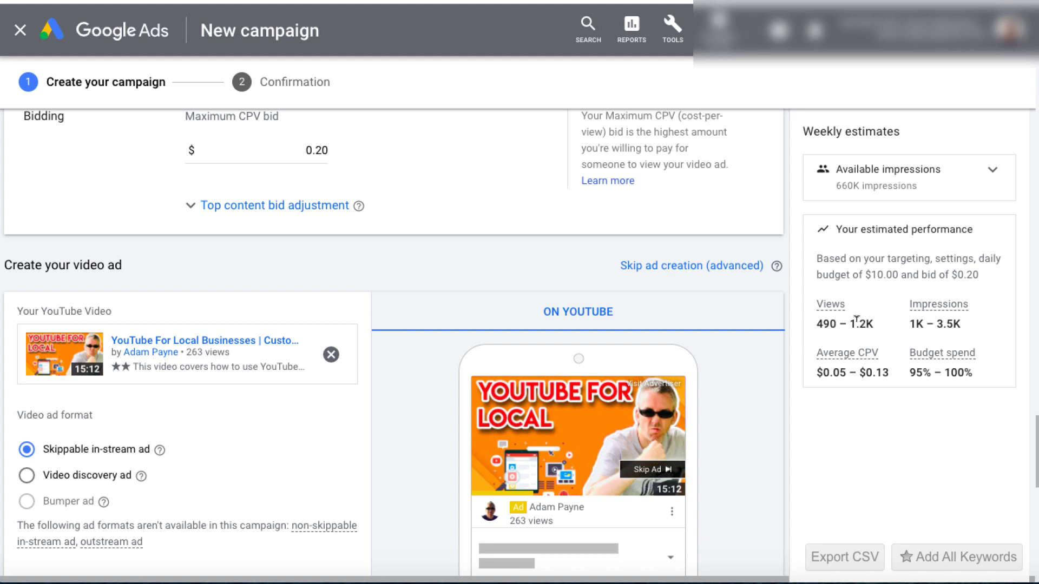
- Try a maximum CPV bid of $0.10 against the weekly estimates and settle on $0.13
{"action": "left_click", "coordinate": [321, 150]}
{"action": "key", "text": "BackSpace"}
{"action": "type", "text": "1"}
{"action": "key", "text": "Right"}
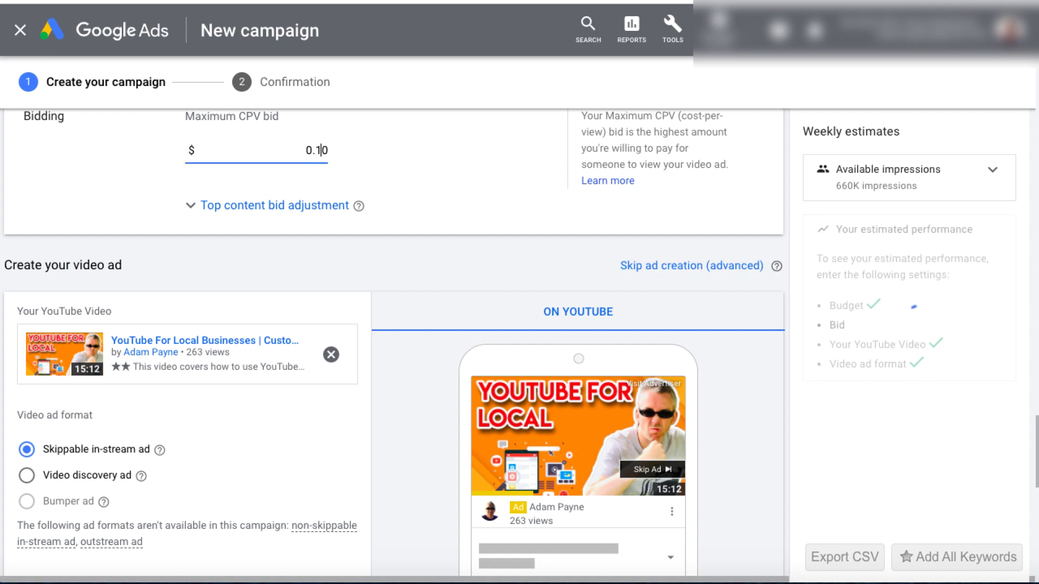
{"action": "key", "text": "BackSpace"}
{"action": "type", "text": "3"}
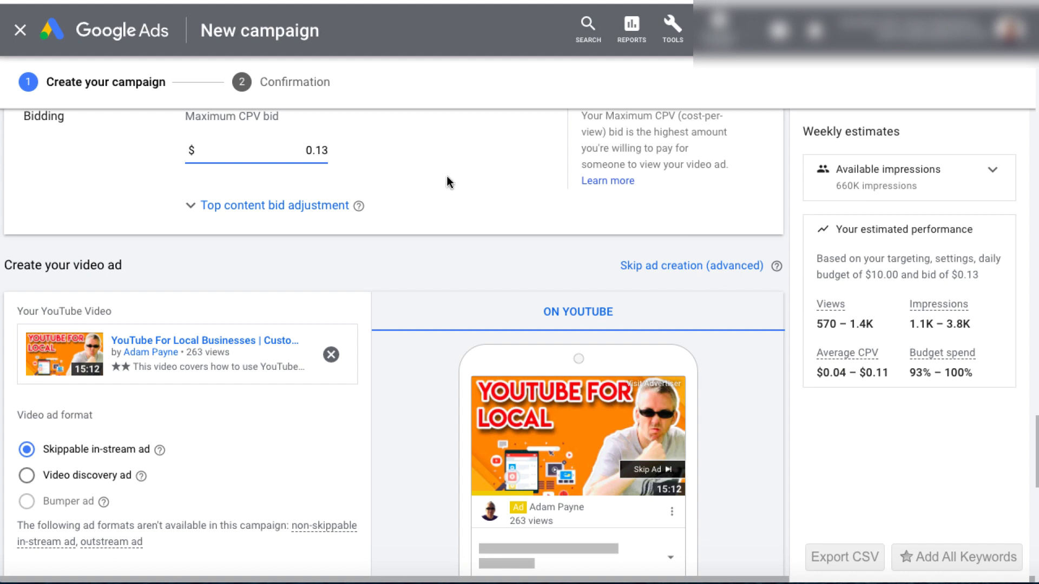
{"action": "key", "text": "BackSpace"}
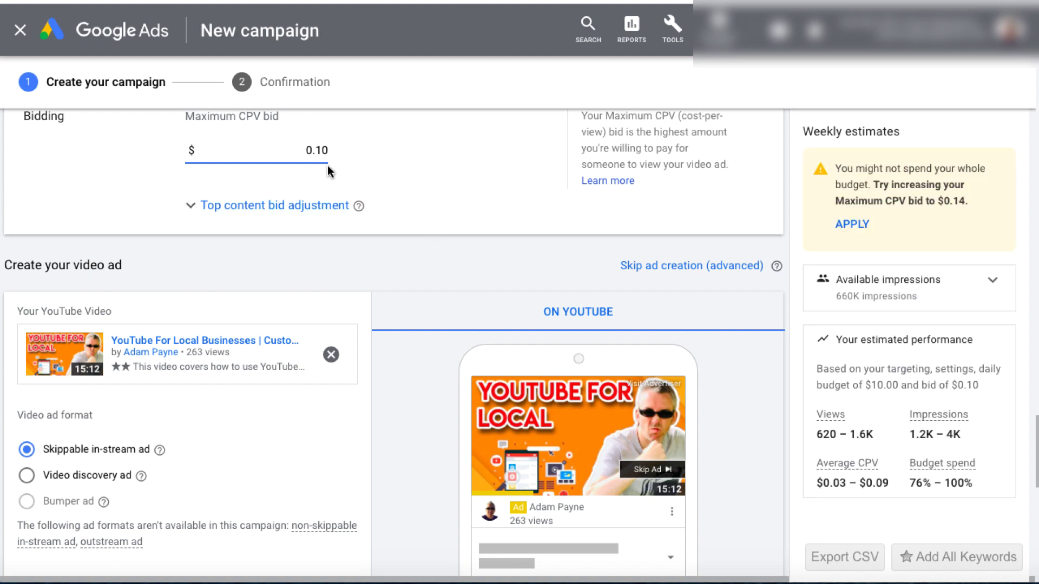
{"action": "type", "text": "3"}
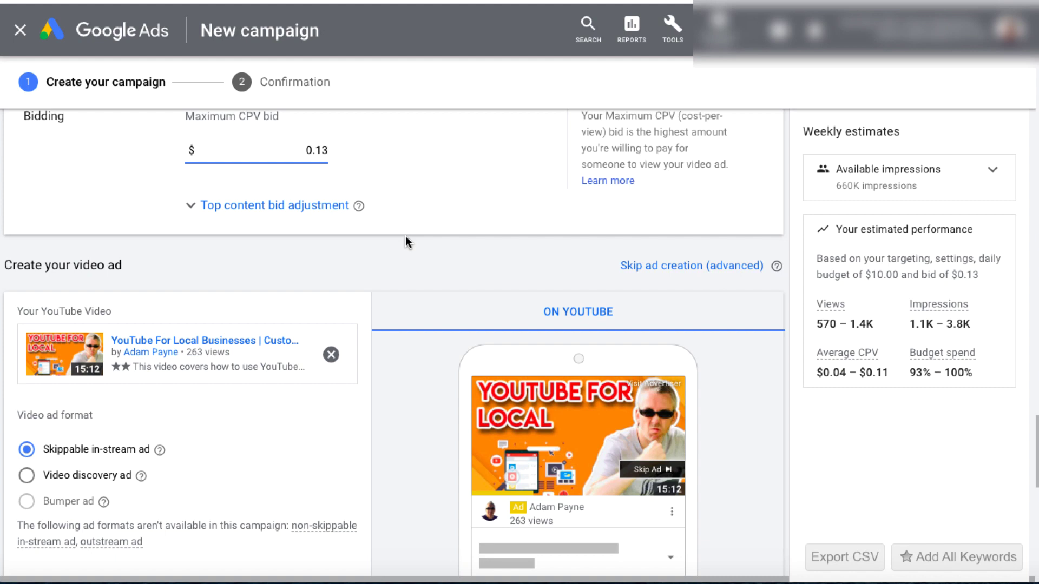
{"action": "scroll", "coordinate": [406, 367], "scroll_direction": "down", "scroll_amount": 4}
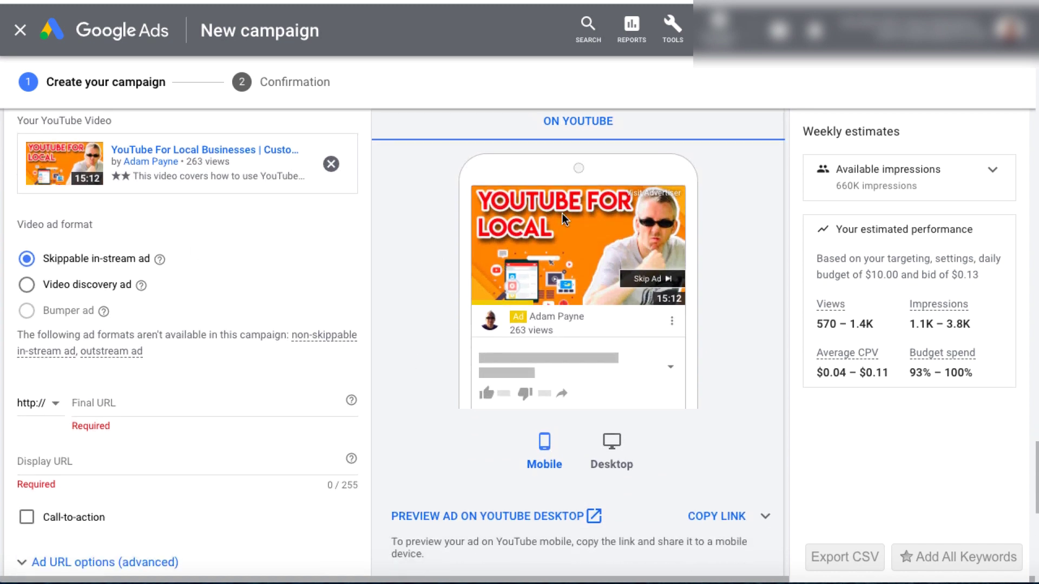
{"action": "scroll", "coordinate": [448, 348], "scroll_direction": "down", "scroll_amount": 1}
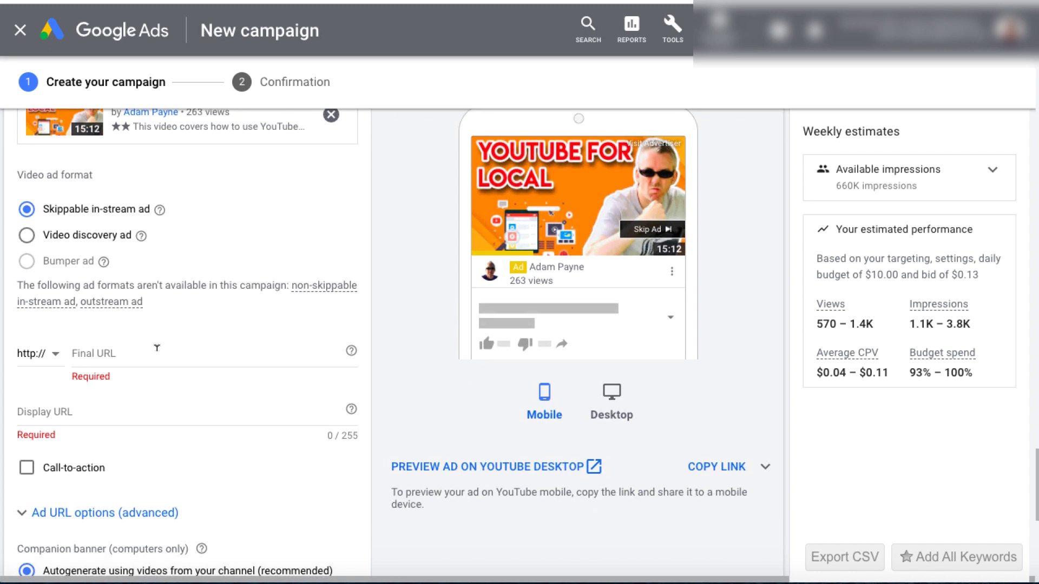
{"action": "left_click", "coordinate": [53, 353]}
{"action": "left_click", "coordinate": [50, 401]}
{"action": "left_click", "coordinate": [93, 350]}
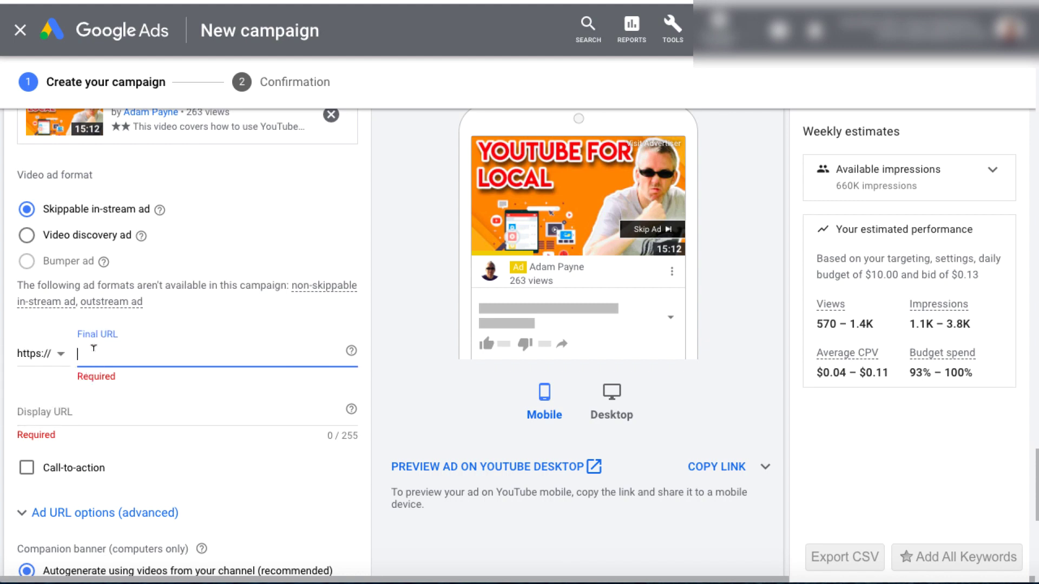
{"action": "type", "text": "mylanding"}
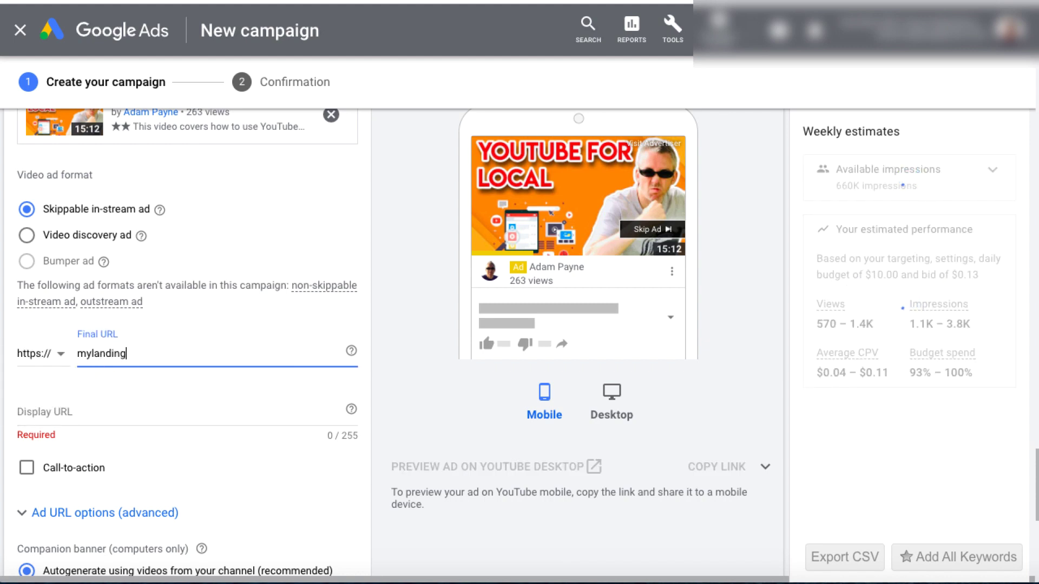
{"action": "type", "text": "pagec.om"}
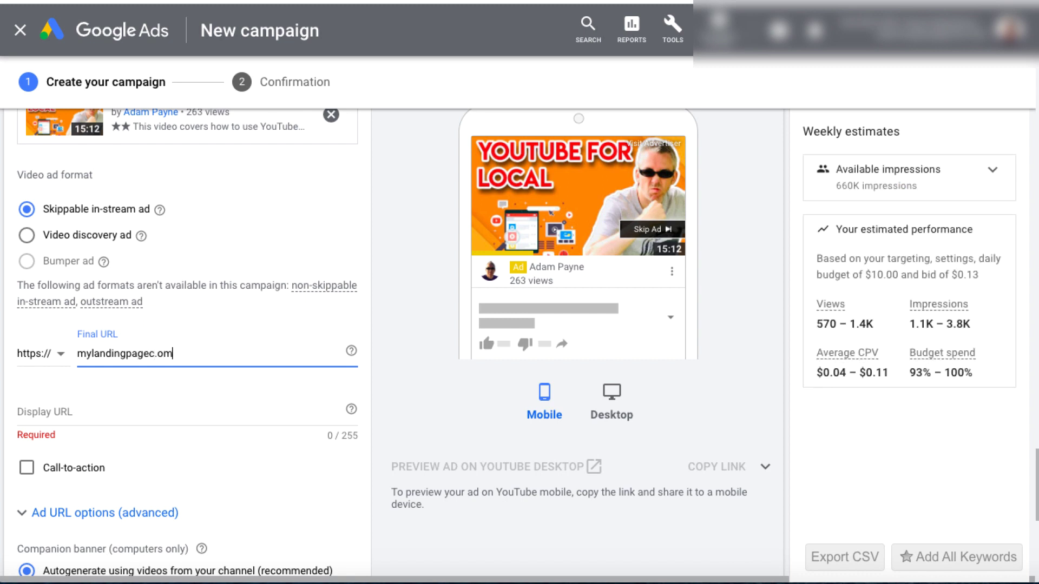
{"action": "key", "text": "BackSpace"}
{"action": "key", "text": "BackSpace"}
{"action": "key", "text": "BackSpace"}
{"action": "key", "text": "BackSpace"}
{"action": "type", "text": ".com/opt-in1"}
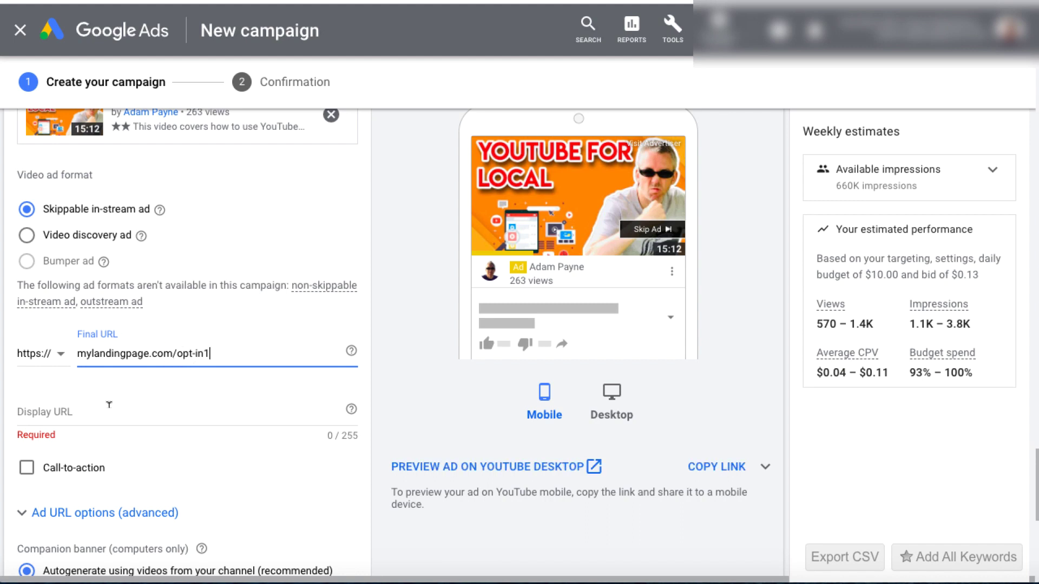
- Set the display URL to mylandingpage.com, without the /opt-in1 path, and highlight the same domain in the final URL
{"action": "left_click", "coordinate": [108, 404]}
{"action": "type", "text": "mylandingpage.com/opt-in1"}
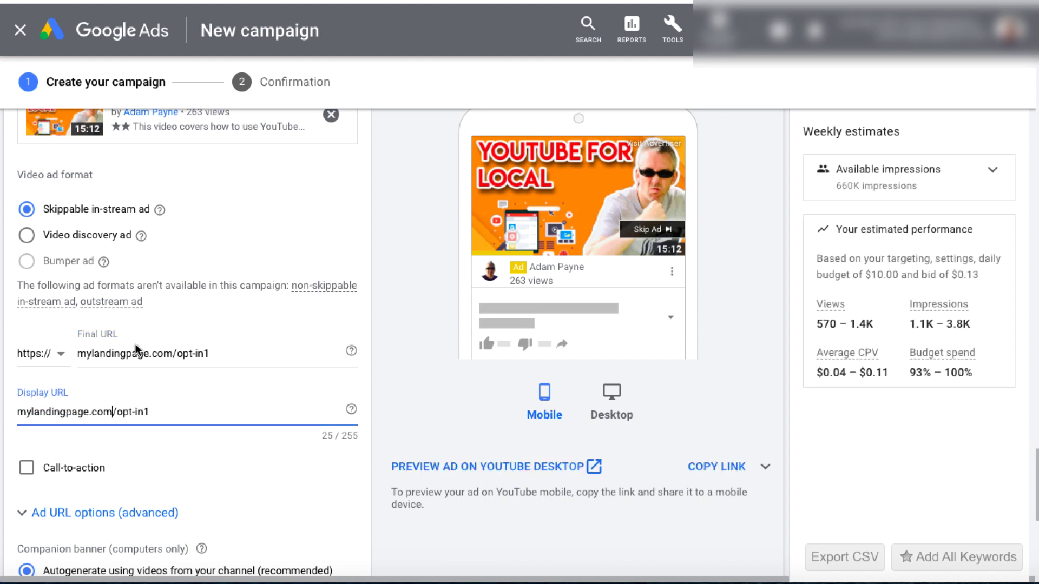
{"action": "left_click_drag", "start_coordinate": [151, 411], "coordinate": [117, 410]}
{"action": "key", "text": "BackSpace"}
{"action": "key", "text": "BackSpace"}
{"action": "left_click", "coordinate": [172, 353]}
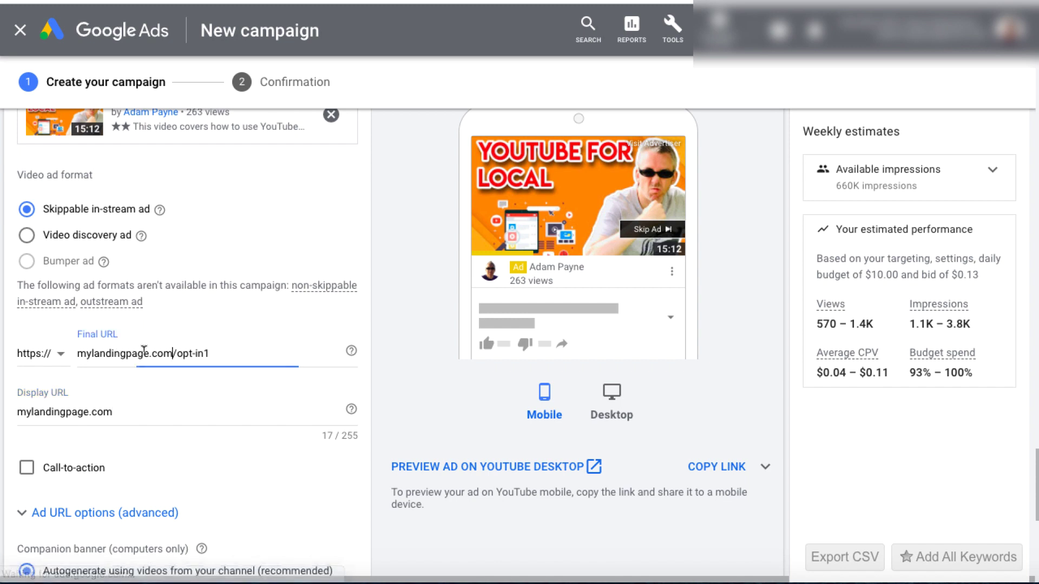
{"action": "left_click", "coordinate": [76, 353], "text": "shift"}
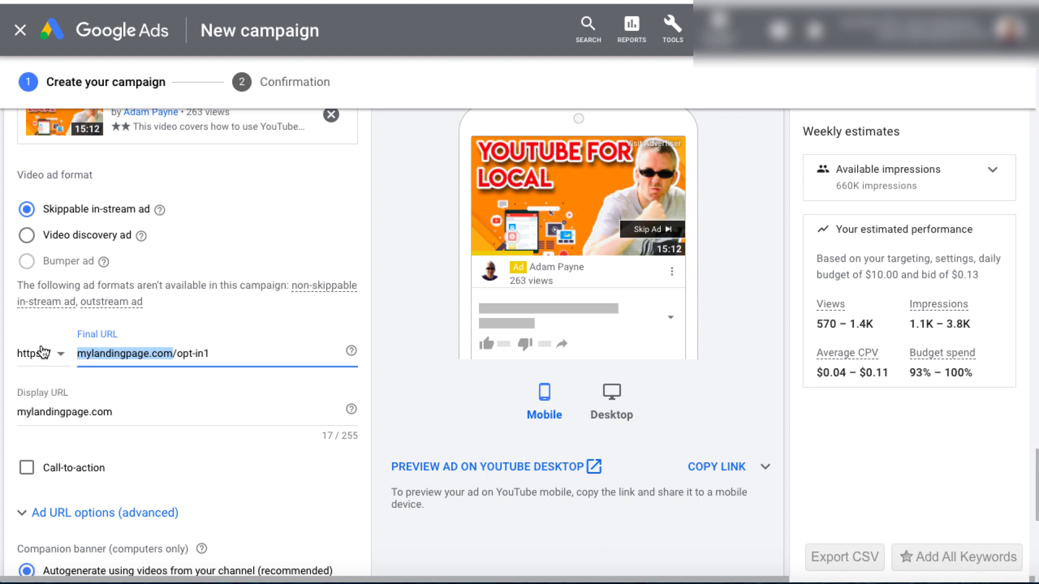
- Enable the ad's call-to-action with the text "Lose Fat" and the headline "Free Recipes"
{"action": "scroll", "coordinate": [125, 411], "scroll_direction": "down", "scroll_amount": 2}
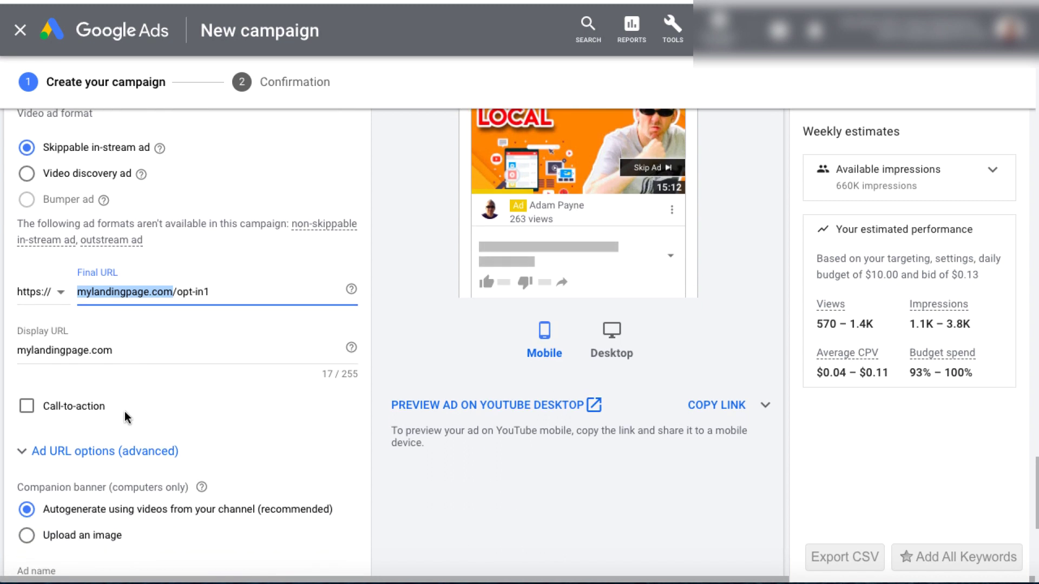
{"action": "left_click", "coordinate": [35, 376]}
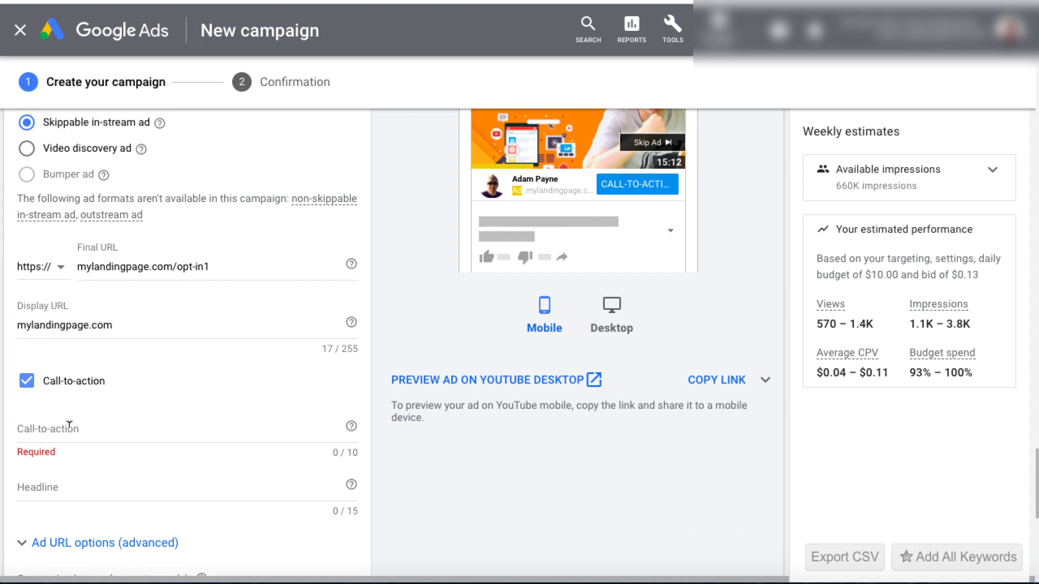
{"action": "left_click", "coordinate": [69, 425]}
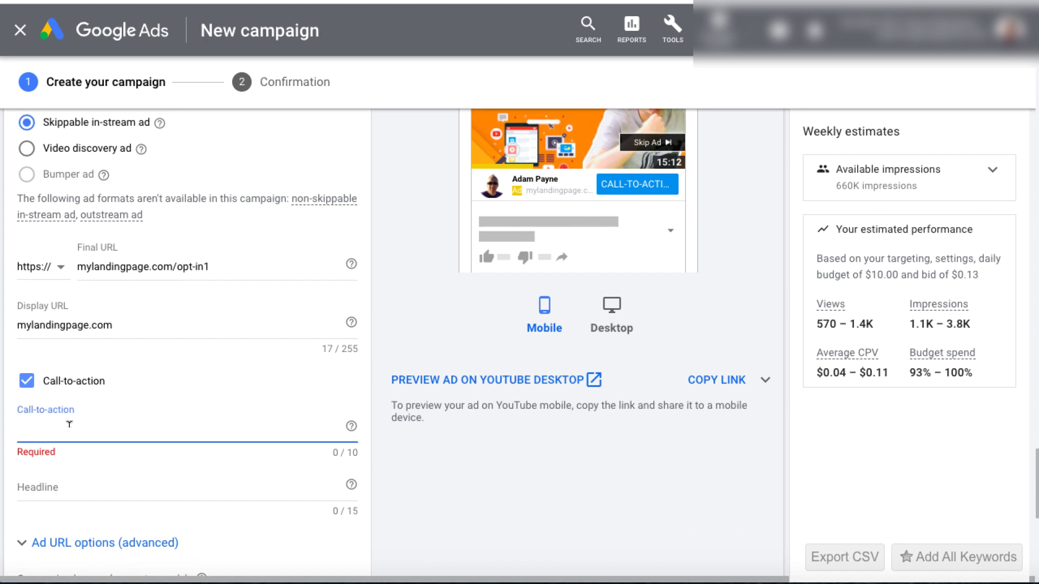
{"action": "type", "text": "Lose"}
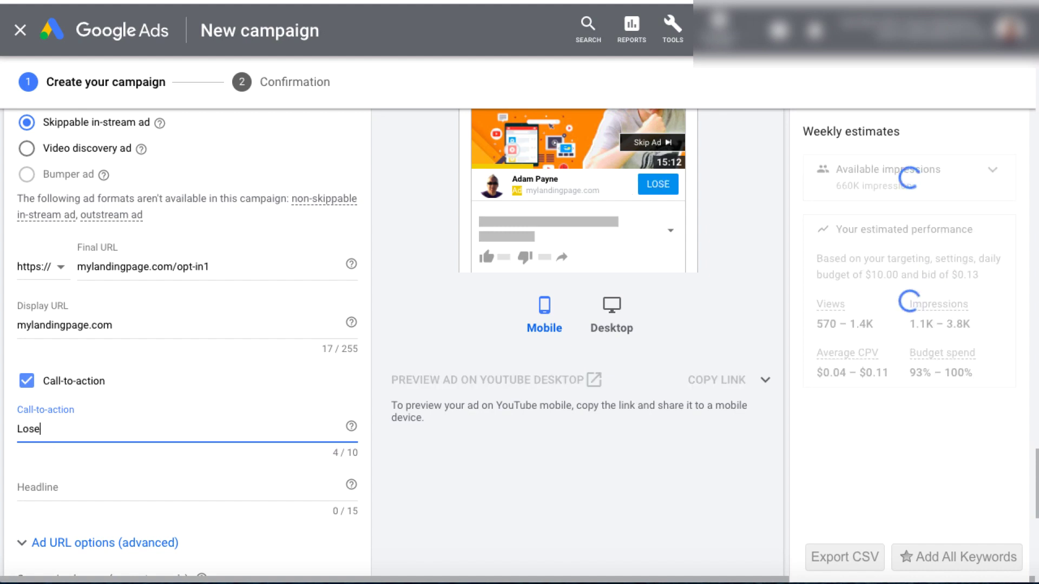
{"action": "type", "text": " Fat"}
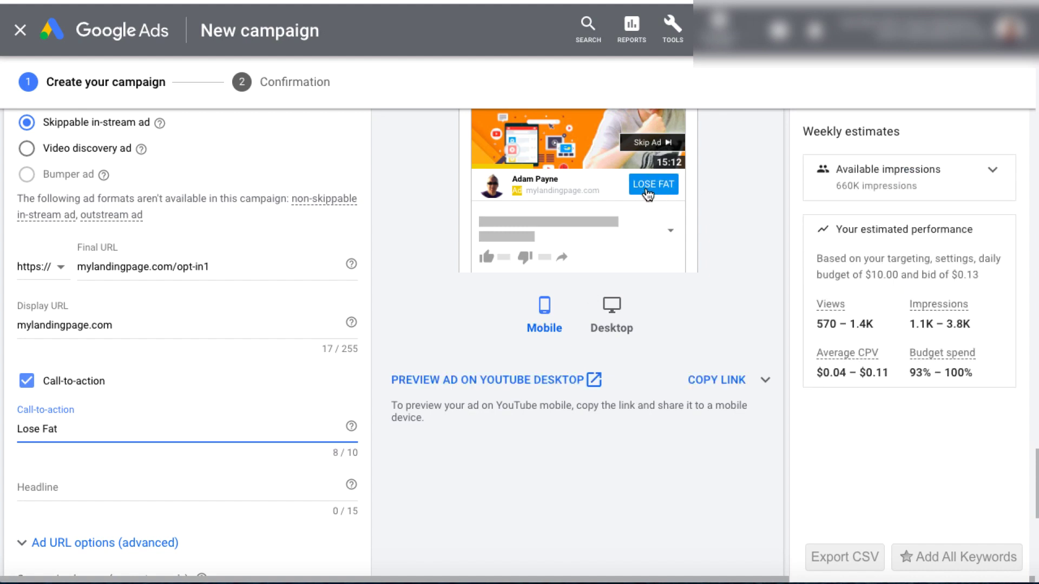
{"action": "left_click", "coordinate": [99, 485]}
{"action": "type", "text": "Free "}
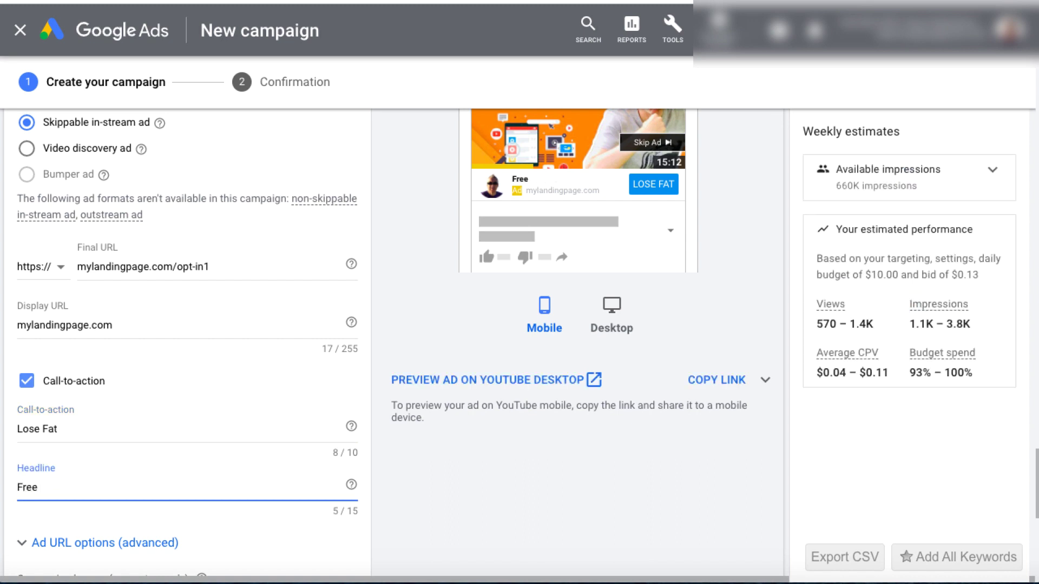
{"action": "type", "text": "Recipes"}
- Examine the ad preview in its desktop and mobile versions and look over the remaining ad settings
{"action": "scroll", "coordinate": [348, 432], "scroll_direction": "up", "scroll_amount": 1}
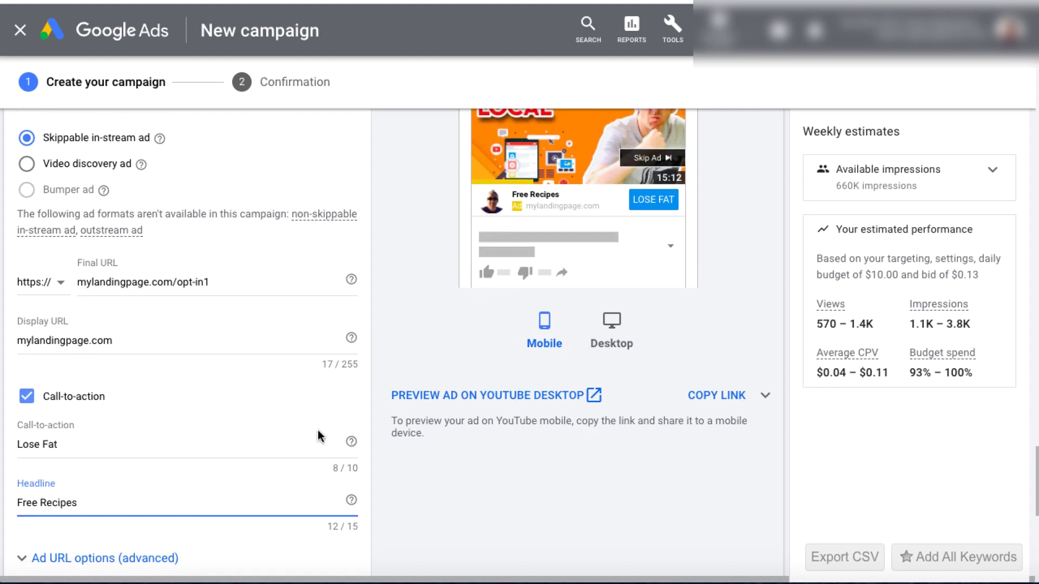
{"action": "scroll", "coordinate": [291, 374], "scroll_direction": "up", "scroll_amount": 3}
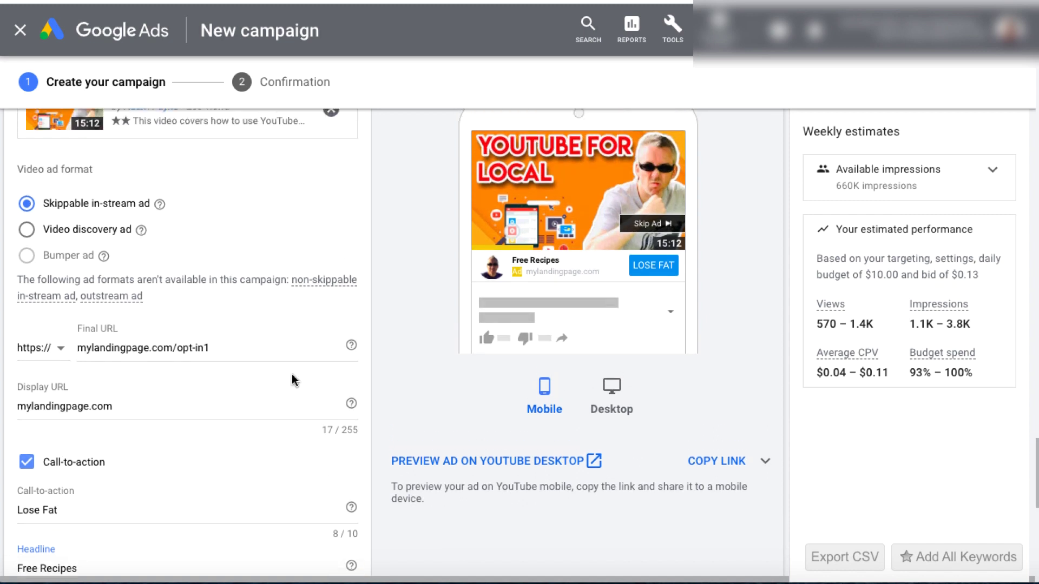
{"action": "left_click", "coordinate": [610, 406]}
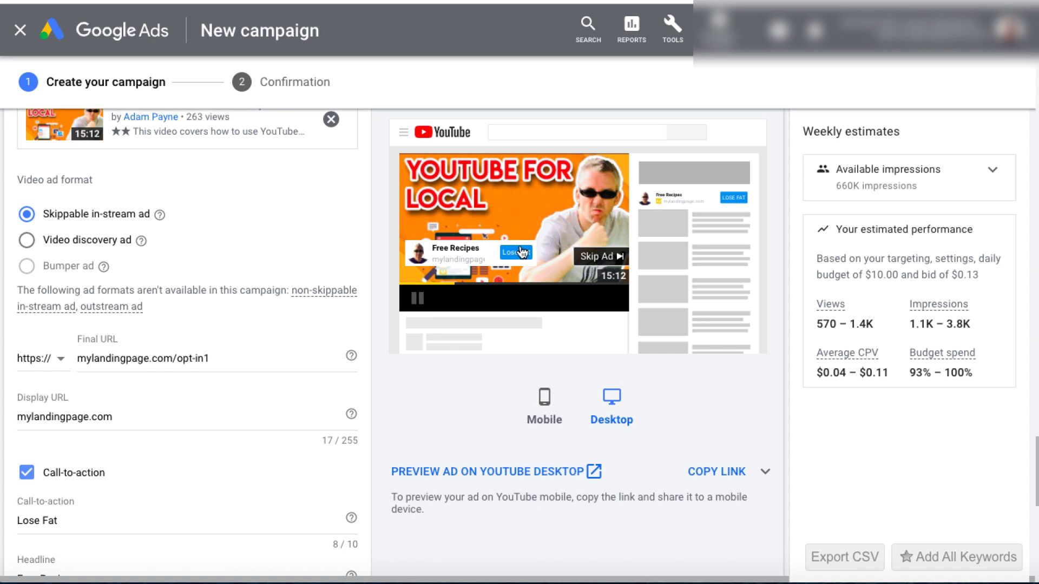
{"action": "left_click", "coordinate": [544, 403]}
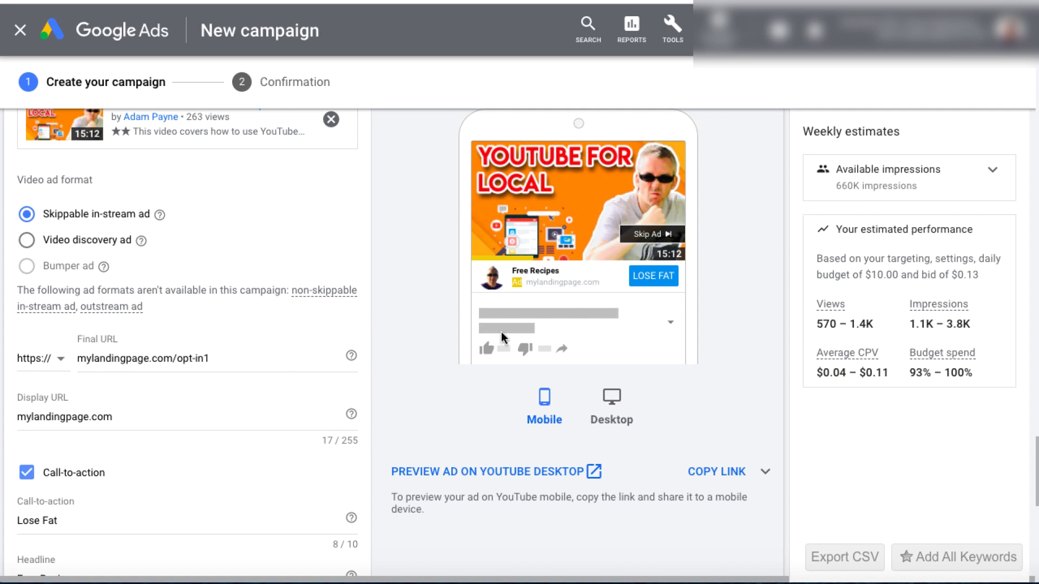
{"action": "scroll", "coordinate": [498, 332], "scroll_direction": "down", "scroll_amount": 2}
{"action": "scroll", "coordinate": [382, 407], "scroll_direction": "down", "scroll_amount": 5}
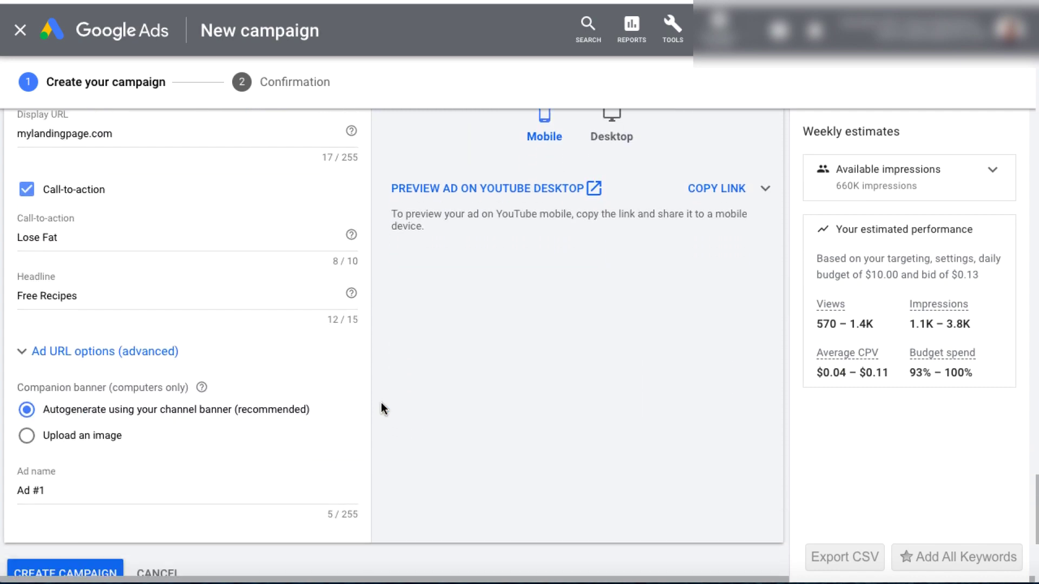
{"action": "scroll", "coordinate": [563, 303], "scroll_direction": "up", "scroll_amount": 3}
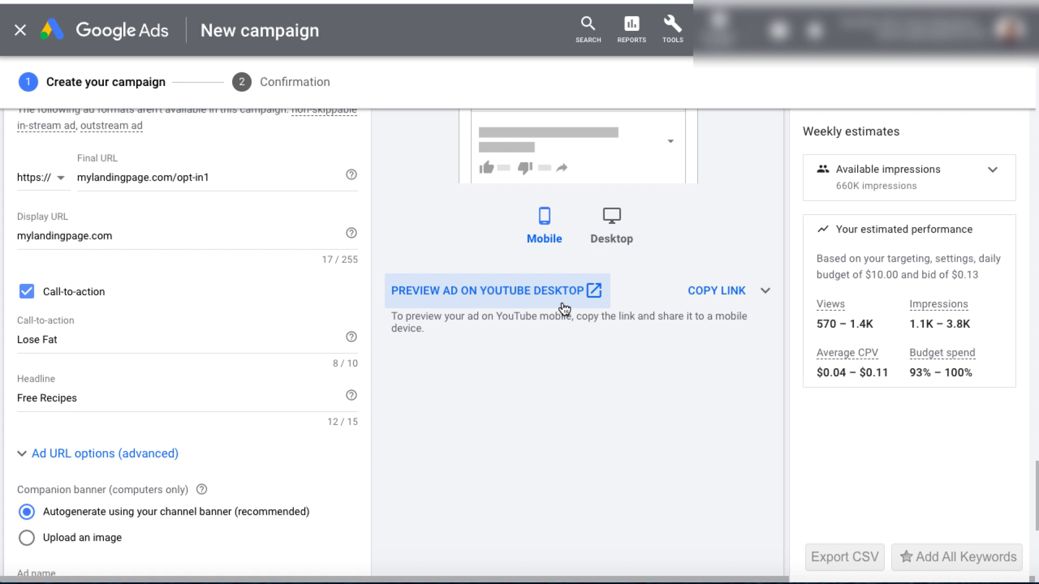
{"action": "scroll", "coordinate": [563, 305], "scroll_direction": "up", "scroll_amount": 3}
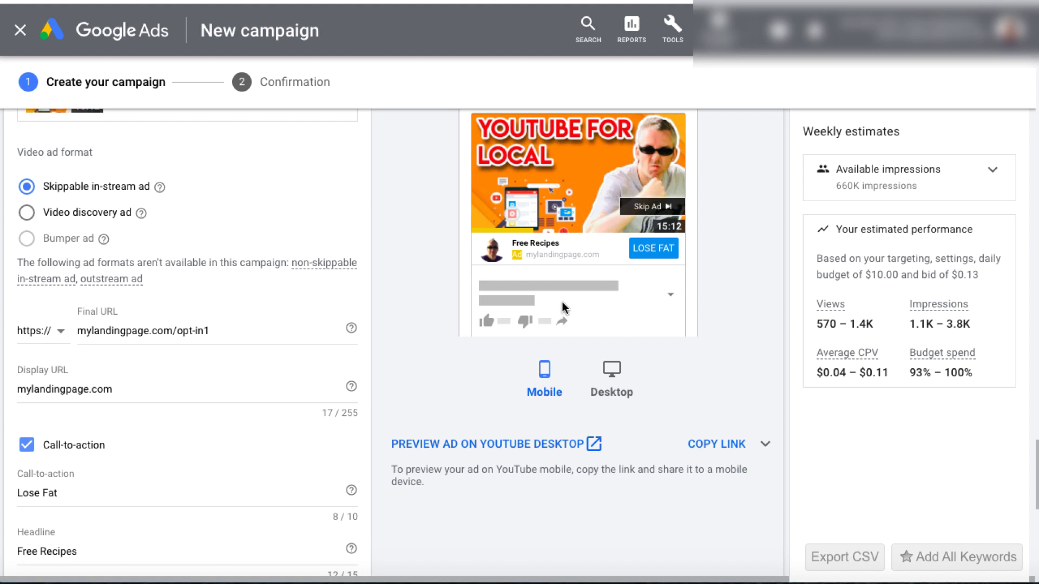
{"action": "scroll", "coordinate": [577, 229], "scroll_direction": "up", "scroll_amount": 1}
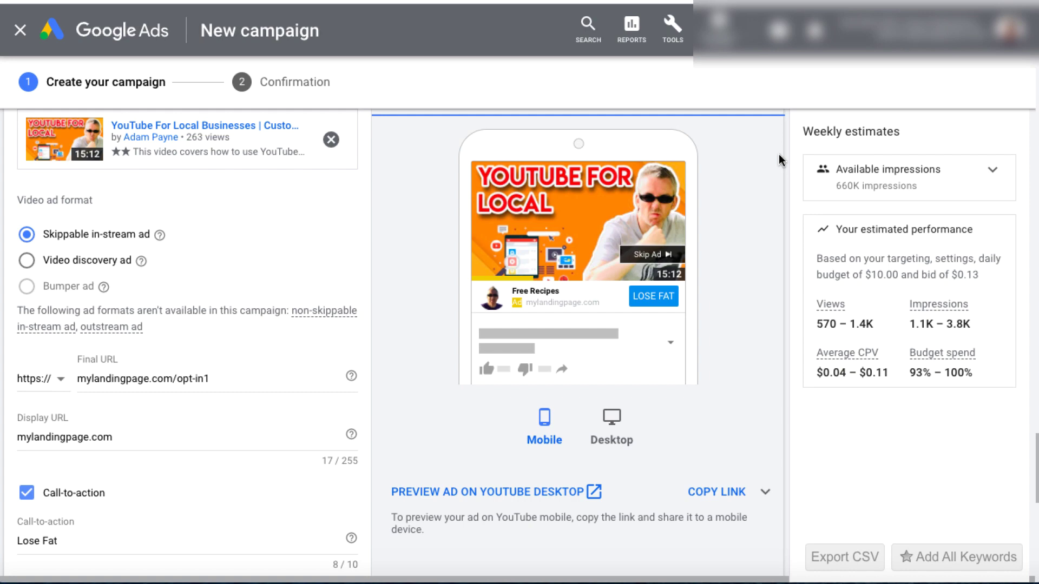
- Switch the companion banner to the option for uploading an image
{"action": "scroll", "coordinate": [447, 290], "scroll_direction": "down", "scroll_amount": 5}
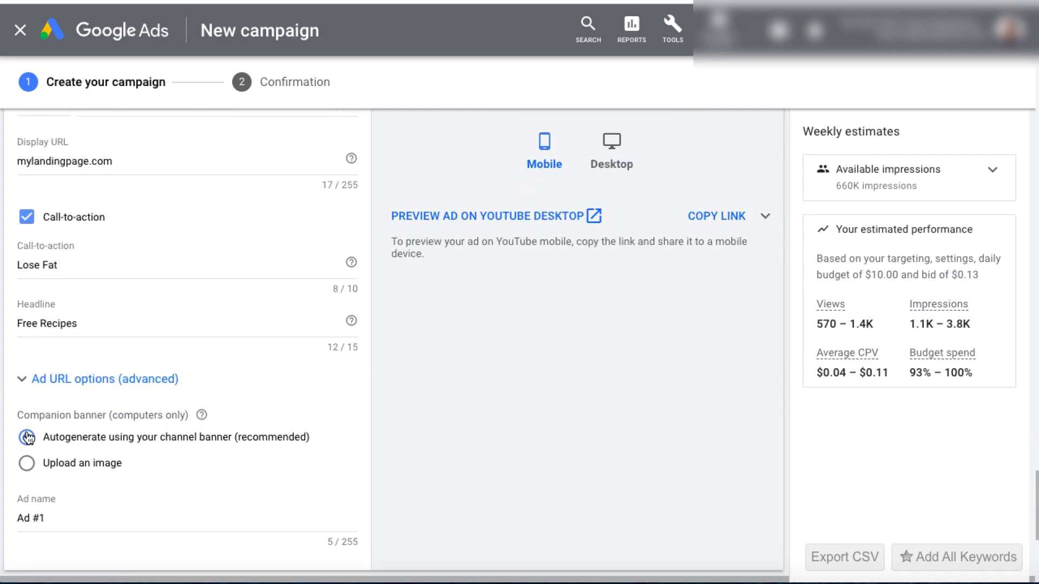
{"action": "left_click", "coordinate": [27, 464]}
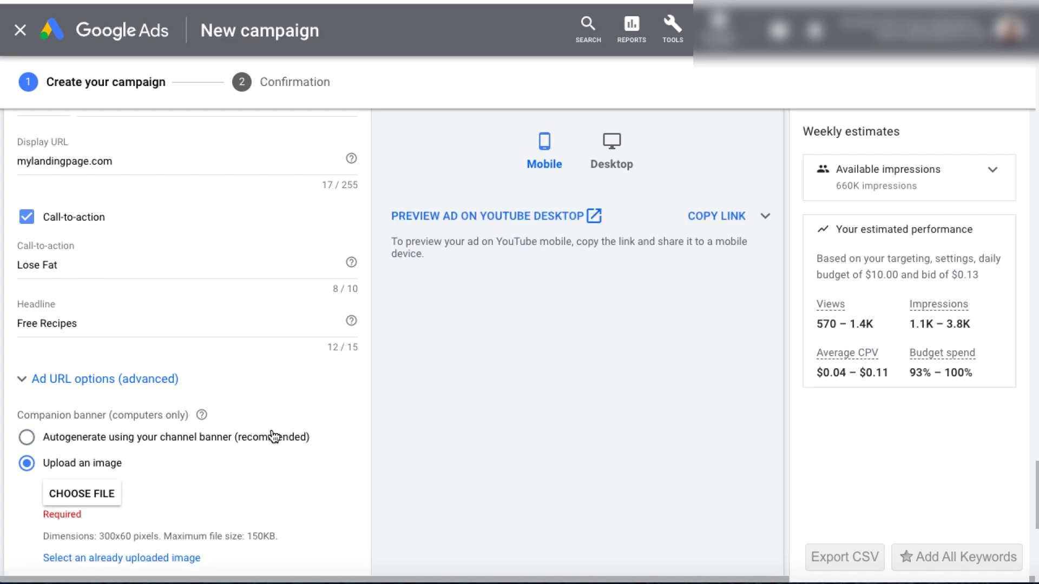
- Switch to Canva and create a new custom-size design of 300 x 60 px
{"action": "scroll", "coordinate": [168, 437], "scroll_direction": "down", "scroll_amount": 1}
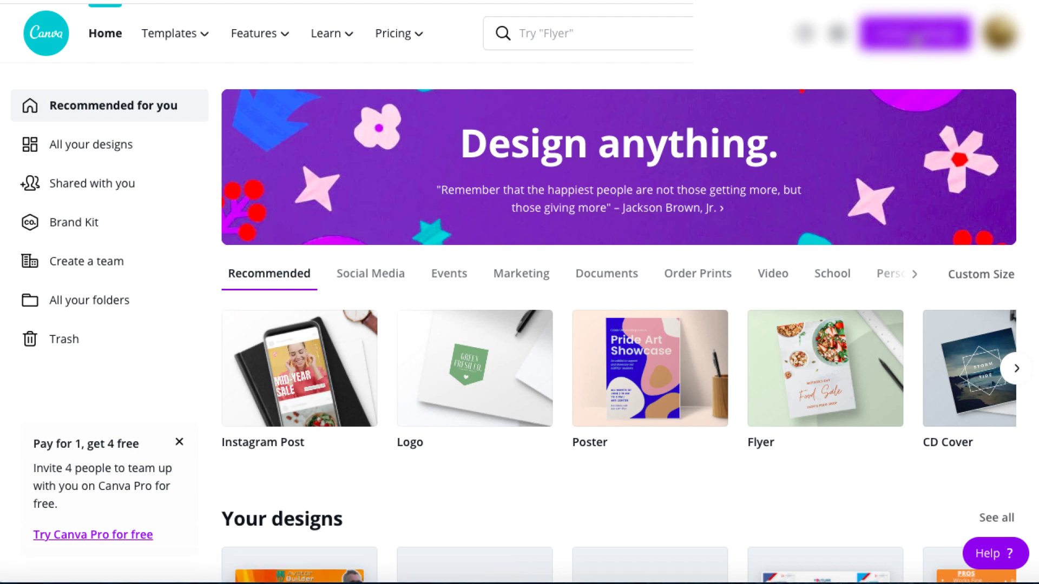
{"action": "left_click", "coordinate": [914, 33]}
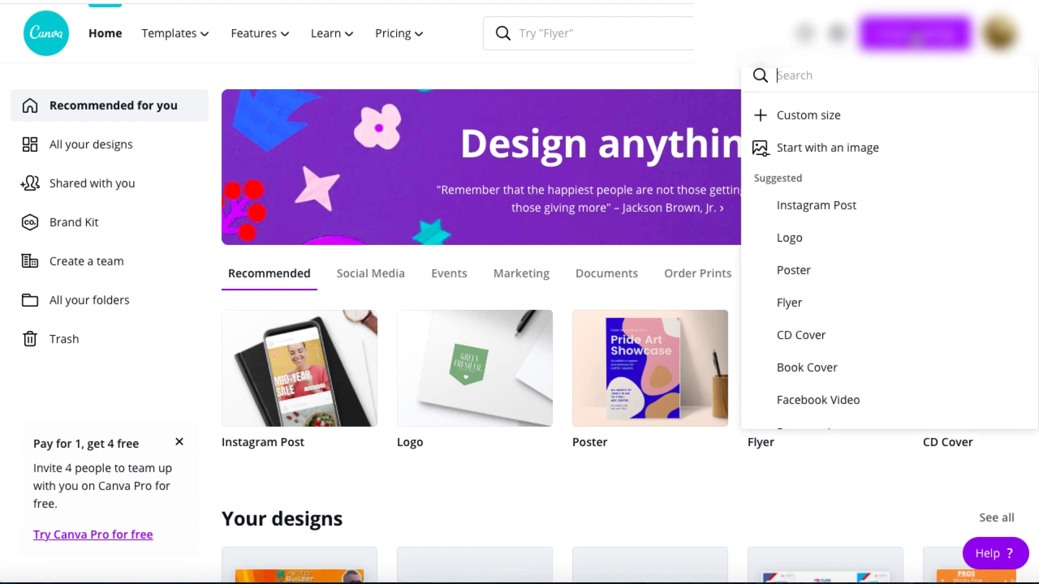
{"action": "left_click", "coordinate": [853, 123]}
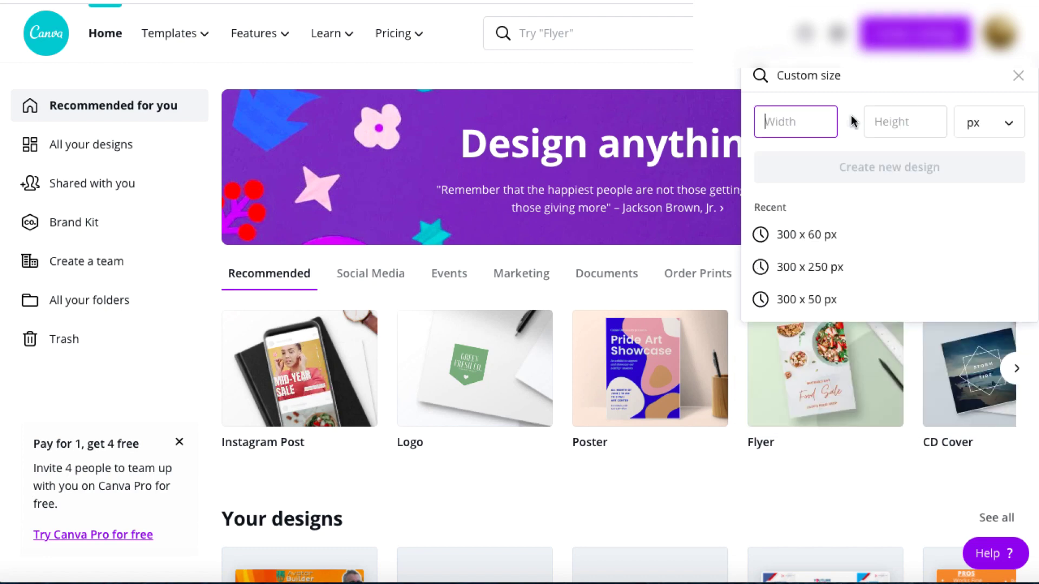
{"action": "left_click", "coordinate": [805, 236]}
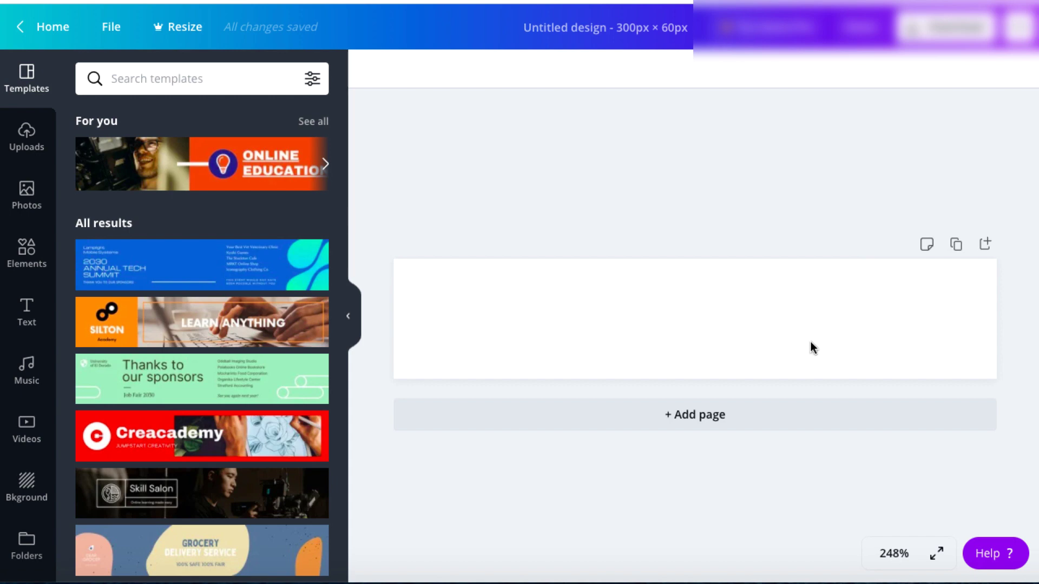
- Fill the blank banner's background with a custom orange, #DF7C21
{"action": "scroll", "coordinate": [206, 381], "scroll_direction": "down", "scroll_amount": 5}
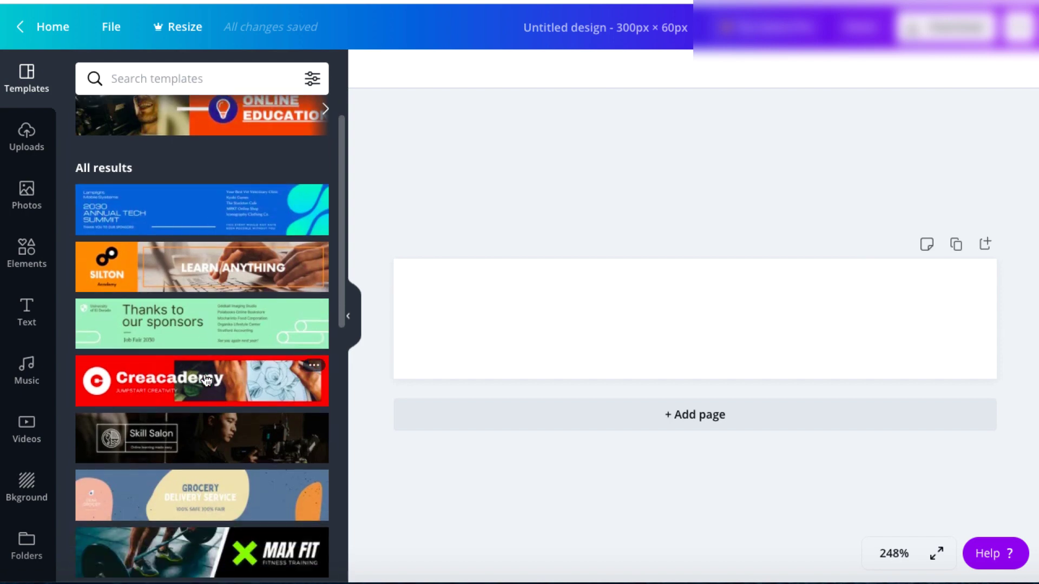
{"action": "scroll", "coordinate": [206, 381], "scroll_direction": "up", "scroll_amount": 3}
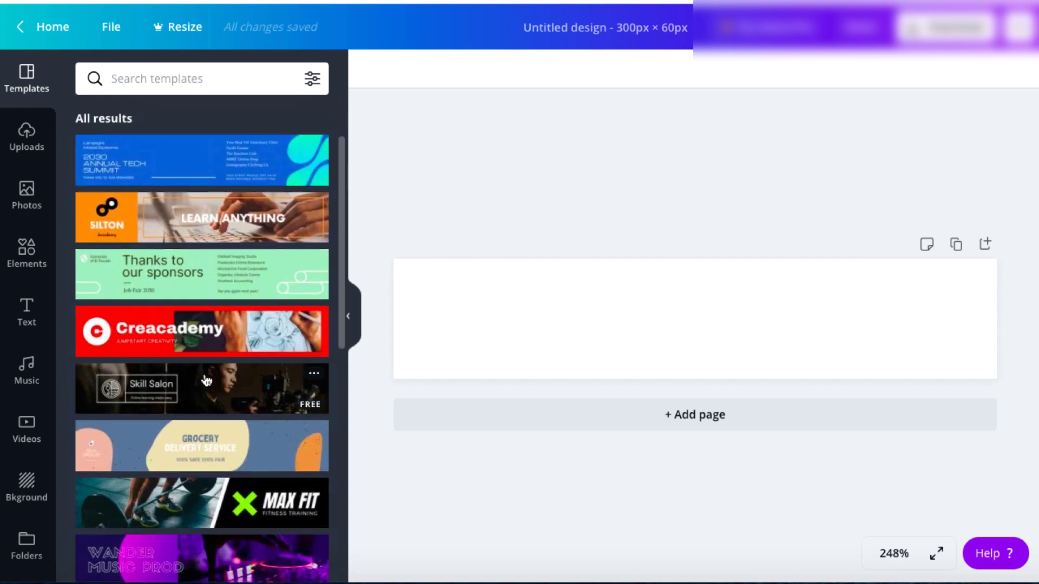
{"action": "scroll", "coordinate": [206, 381], "scroll_direction": "up", "scroll_amount": 3}
{"action": "left_click", "coordinate": [33, 485]}
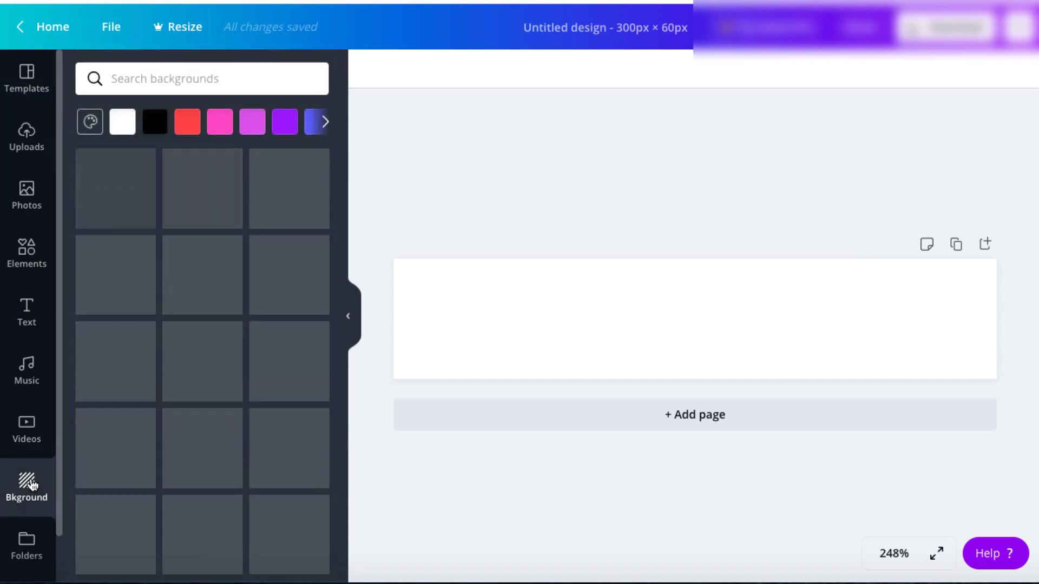
{"action": "left_click", "coordinate": [90, 122]}
{"action": "left_click", "coordinate": [108, 192]}
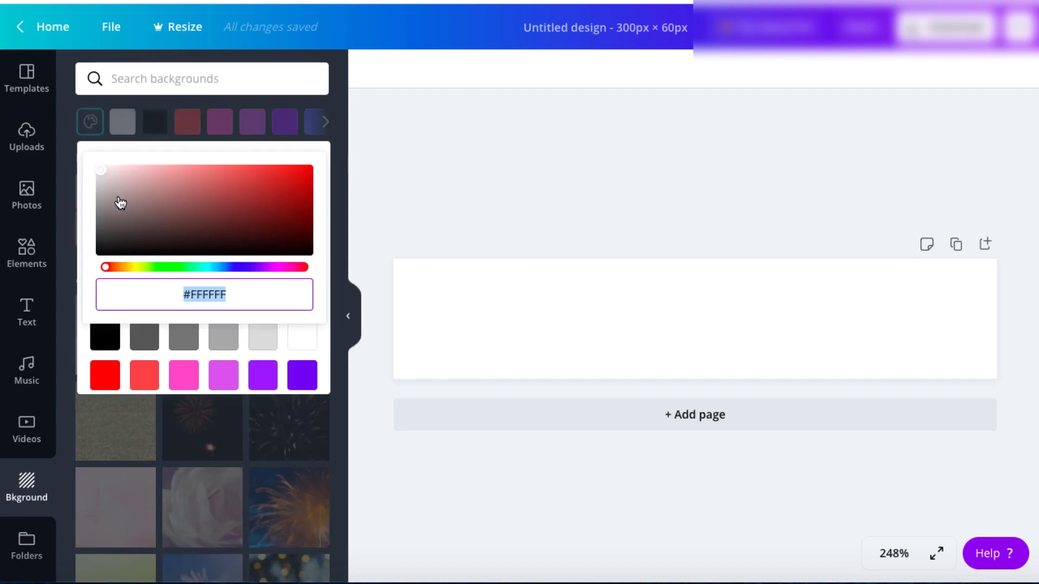
{"action": "left_click", "coordinate": [122, 268]}
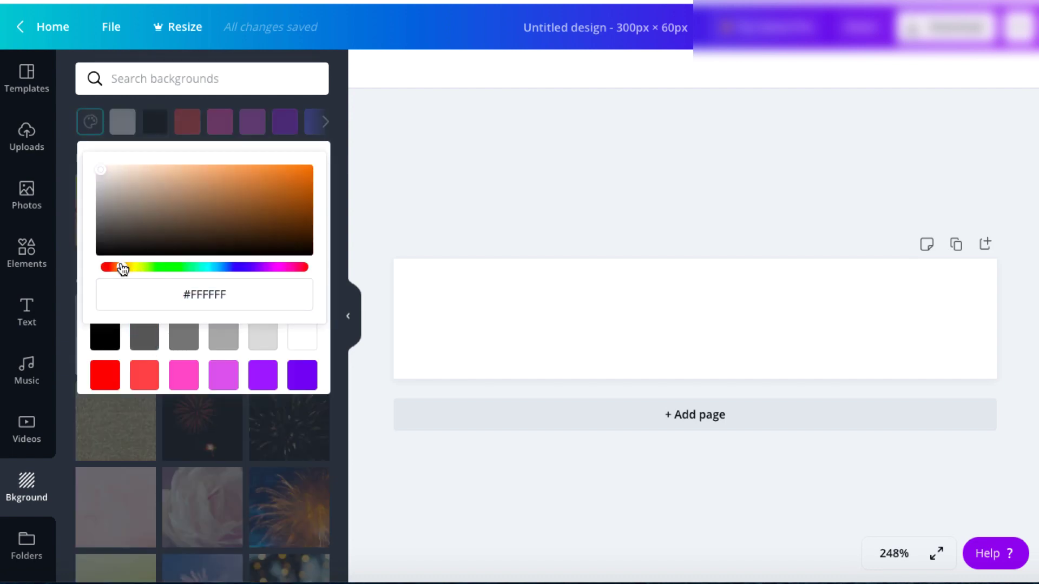
{"action": "left_click", "coordinate": [280, 177]}
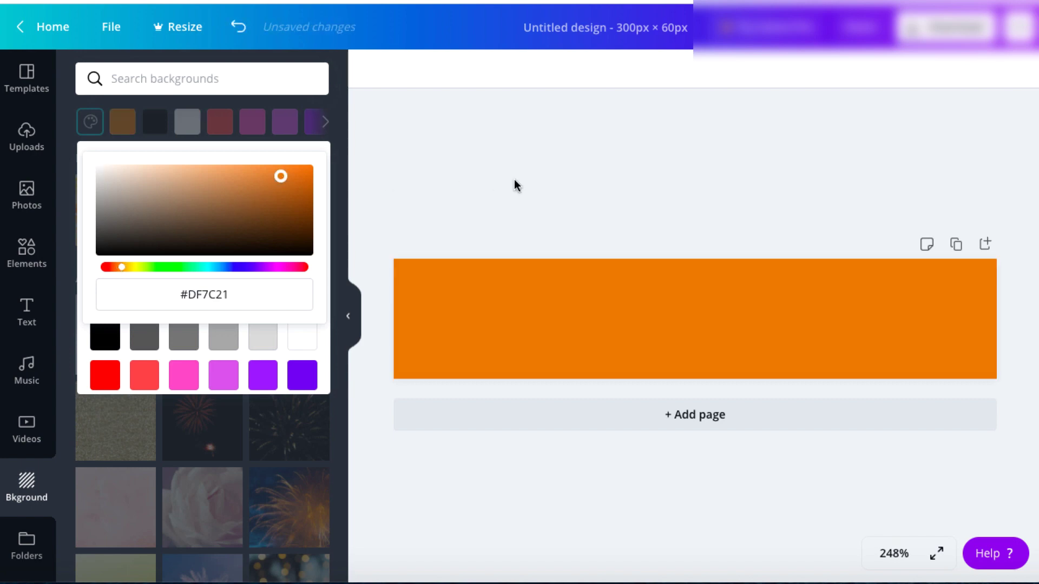
{"action": "left_click", "coordinate": [514, 185]}
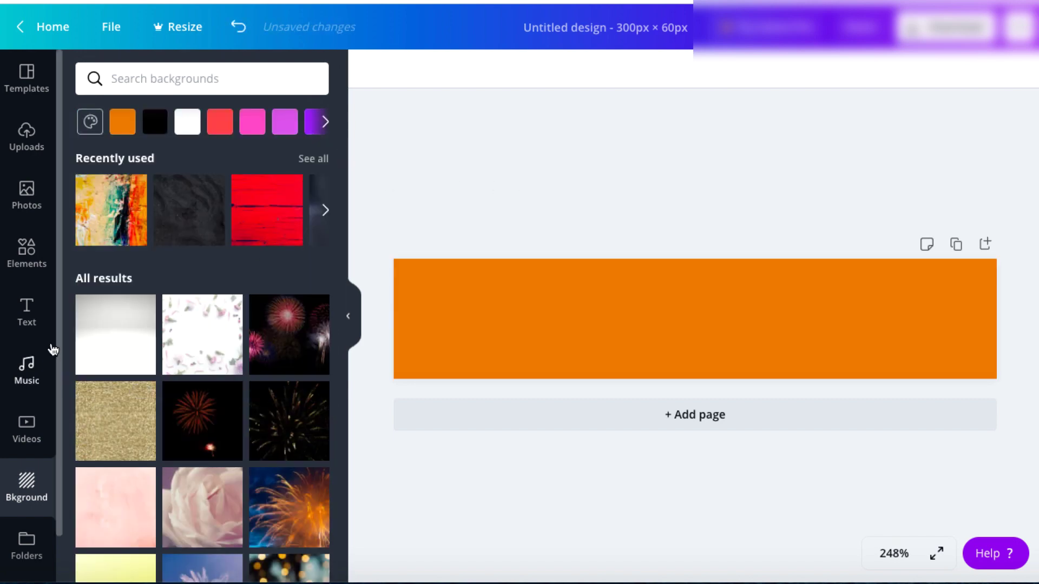
- Add the uploaded blue LEARN MORE button image to the banner and move it near the banner's left edge
{"action": "left_click", "coordinate": [26, 137]}
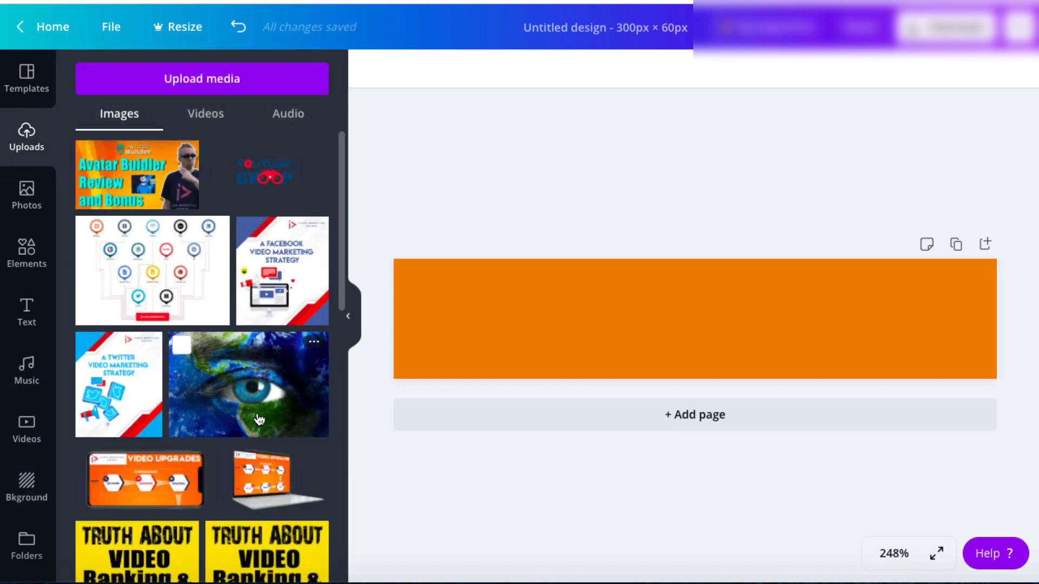
{"action": "scroll", "coordinate": [258, 420], "scroll_direction": "down", "scroll_amount": 2}
{"action": "scroll", "coordinate": [258, 419], "scroll_direction": "down", "scroll_amount": 15}
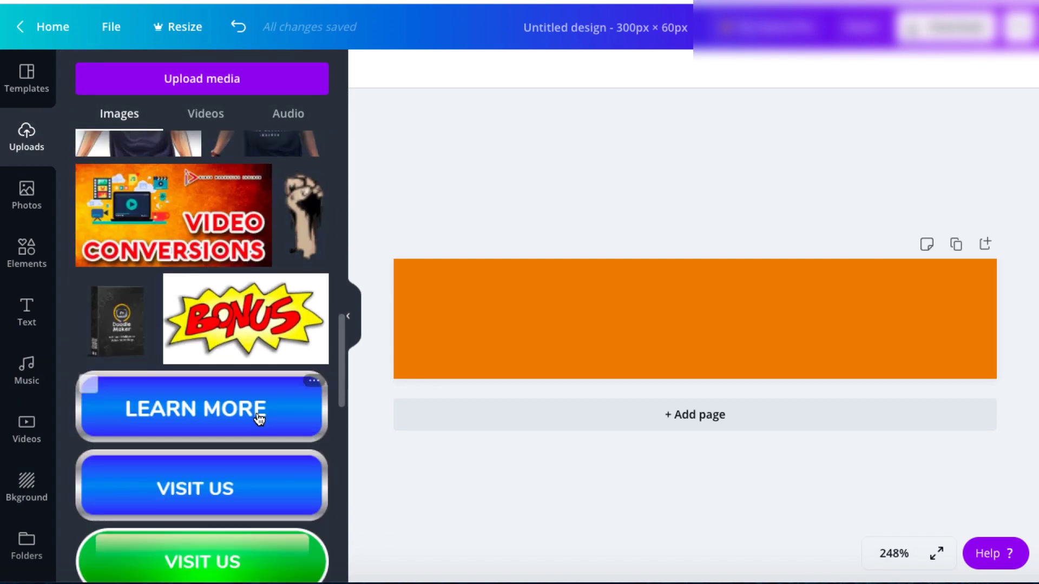
{"action": "scroll", "coordinate": [259, 412], "scroll_direction": "down", "scroll_amount": 5}
{"action": "scroll", "coordinate": [258, 411], "scroll_direction": "up", "scroll_amount": 3}
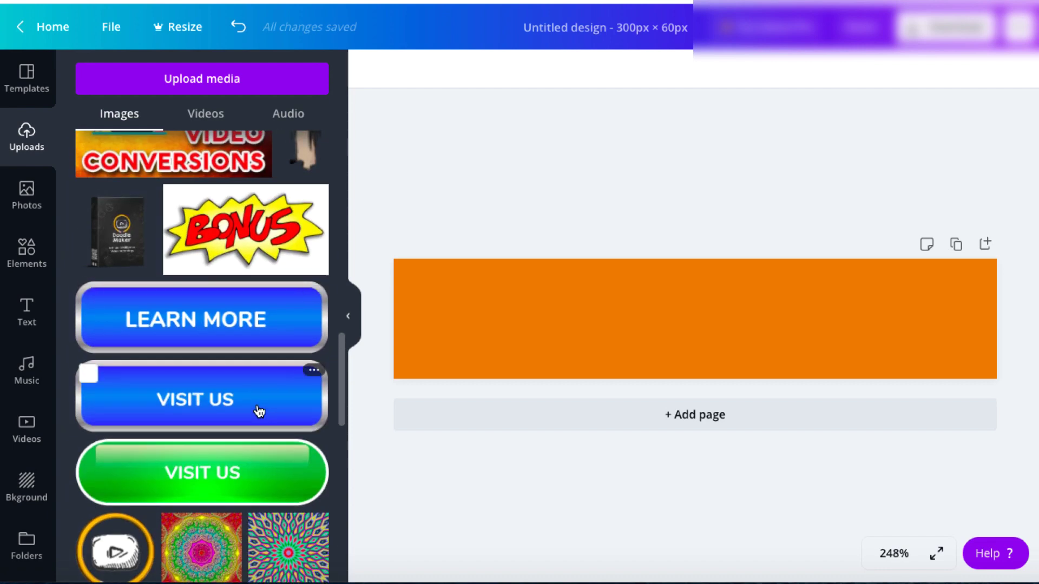
{"action": "left_click", "coordinate": [178, 319]}
{"action": "left_click", "coordinate": [653, 214]}
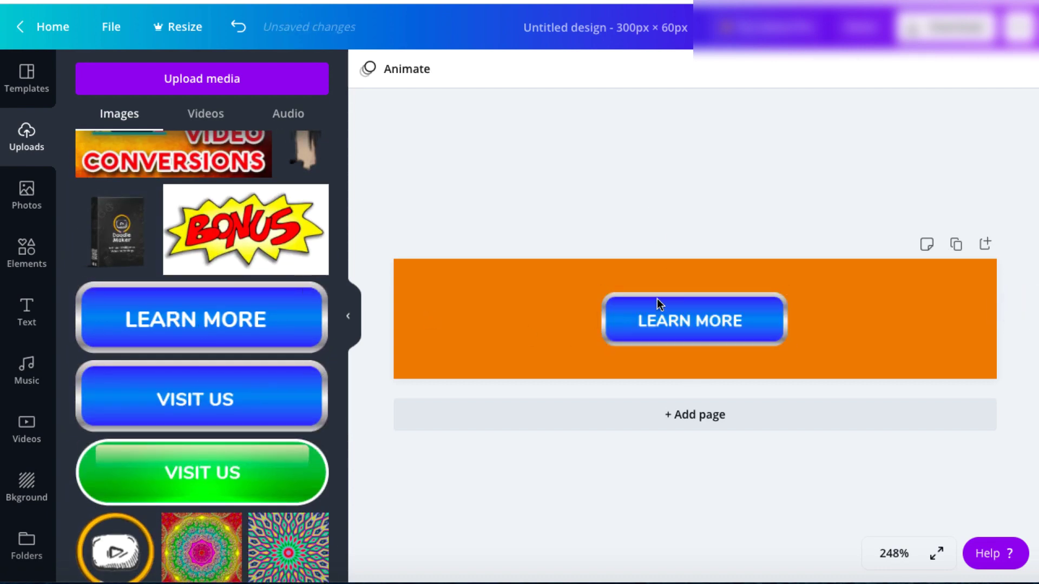
{"action": "left_click", "coordinate": [640, 315]}
{"action": "left_click_drag", "start_coordinate": [640, 316], "coordinate": [487, 309]}
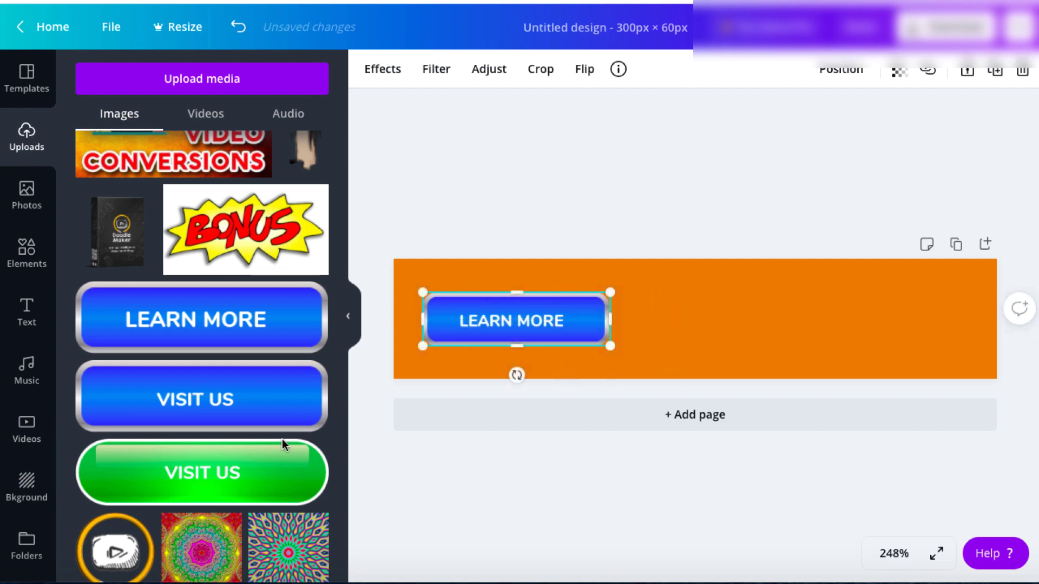
- Try the uploaded picture of an eye on the banner and delete it
{"action": "scroll", "coordinate": [283, 440], "scroll_direction": "down", "scroll_amount": 6}
{"action": "scroll", "coordinate": [283, 447], "scroll_direction": "down", "scroll_amount": 3}
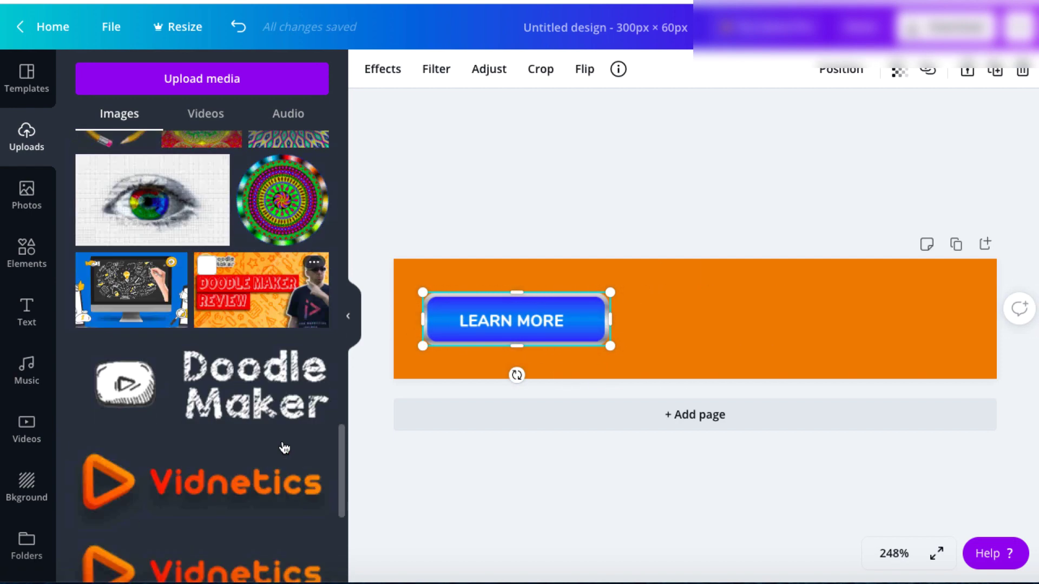
{"action": "scroll", "coordinate": [283, 433], "scroll_direction": "up", "scroll_amount": 2}
{"action": "left_click", "coordinate": [150, 287]}
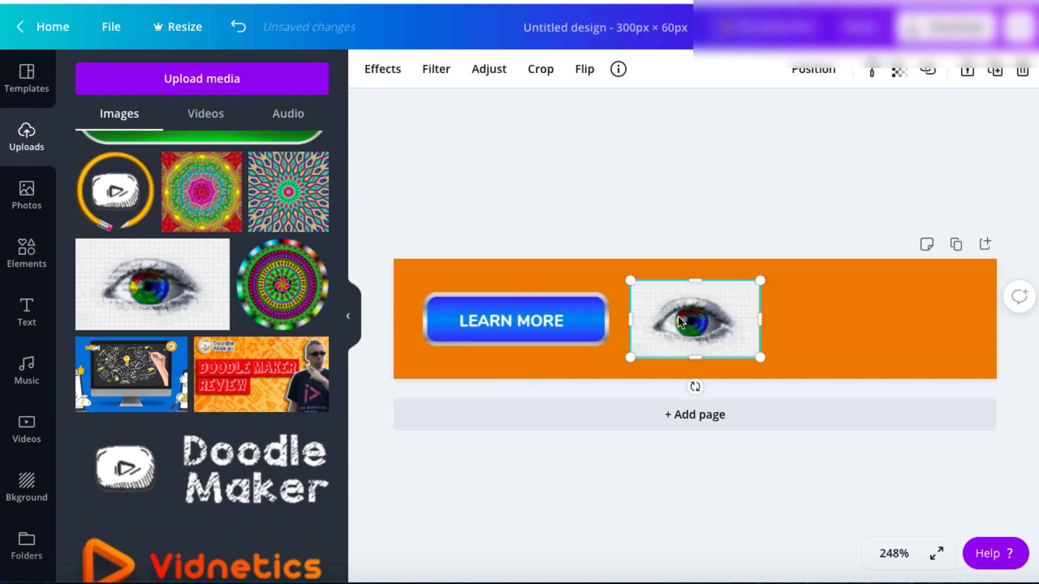
{"action": "key", "text": "Delete"}
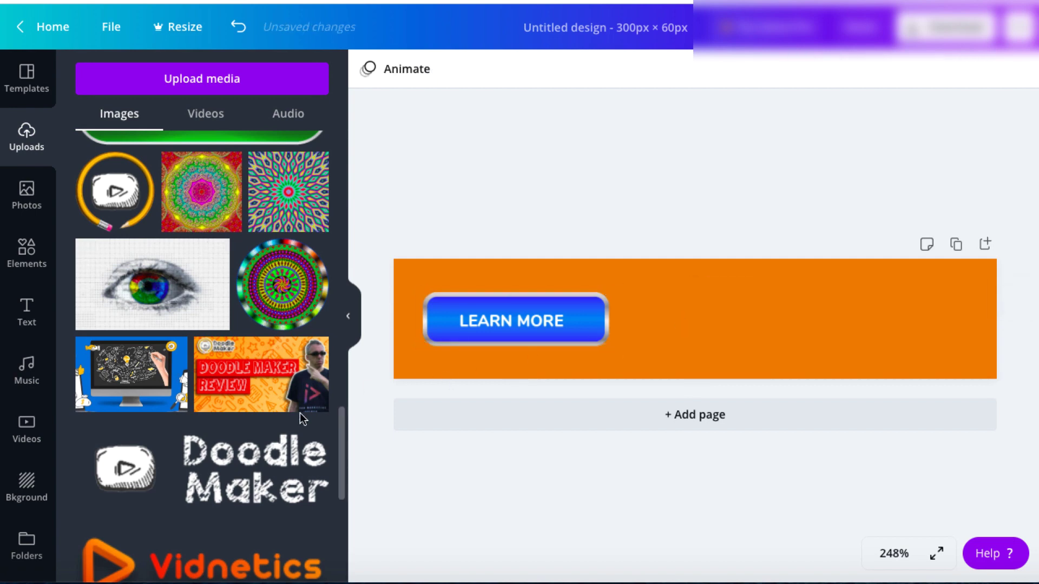
- Delete the blue LEARN MORE button from the banner
{"action": "scroll", "coordinate": [301, 420], "scroll_direction": "down", "scroll_amount": 7}
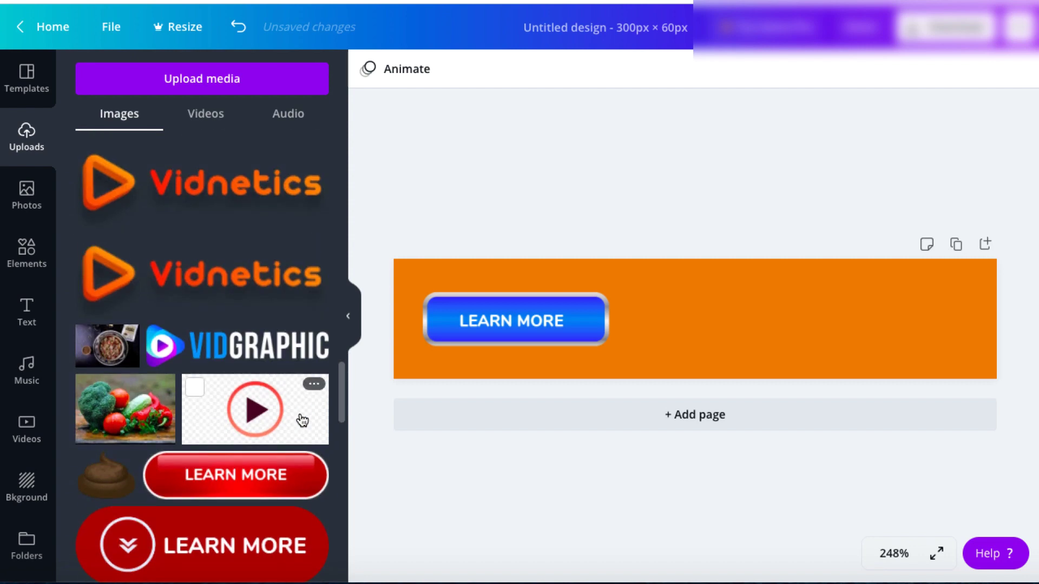
{"action": "left_click", "coordinate": [511, 335]}
{"action": "key", "text": "Delete"}
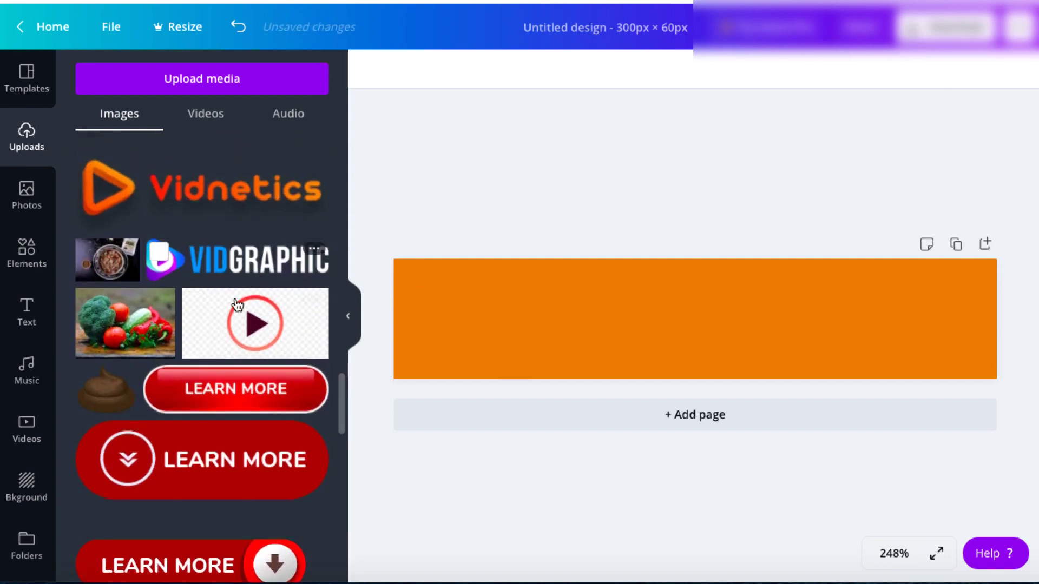
- Add the uploaded vegetable photo, enlarge it to cover the banner's full height and align it with the banner's left edge
{"action": "left_click", "coordinate": [125, 333]}
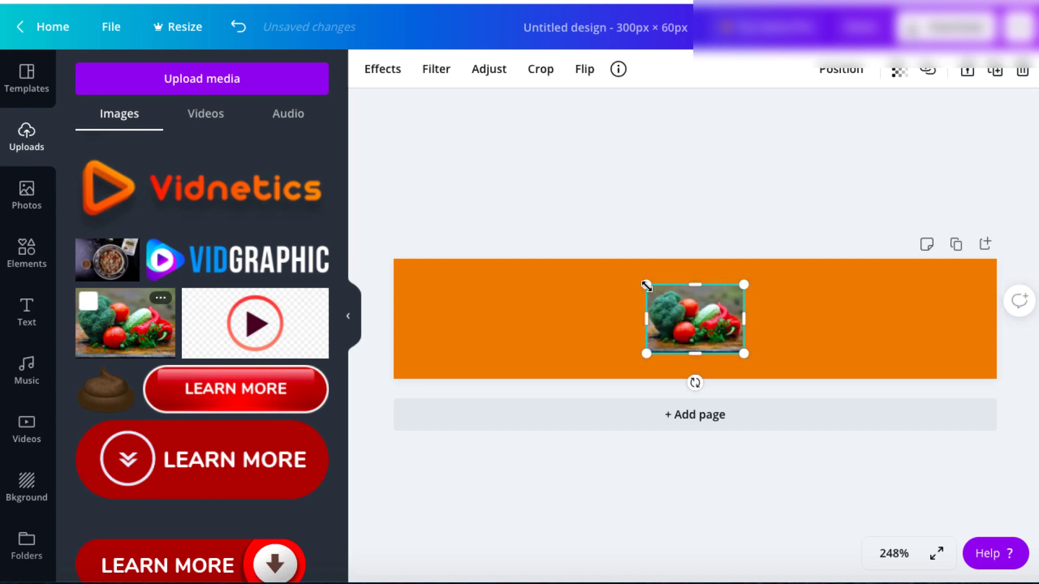
{"action": "left_click_drag", "start_coordinate": [646, 285], "coordinate": [610, 259]}
{"action": "left_click_drag", "start_coordinate": [744, 355], "coordinate": [787, 421]}
{"action": "left_click", "coordinate": [887, 308]}
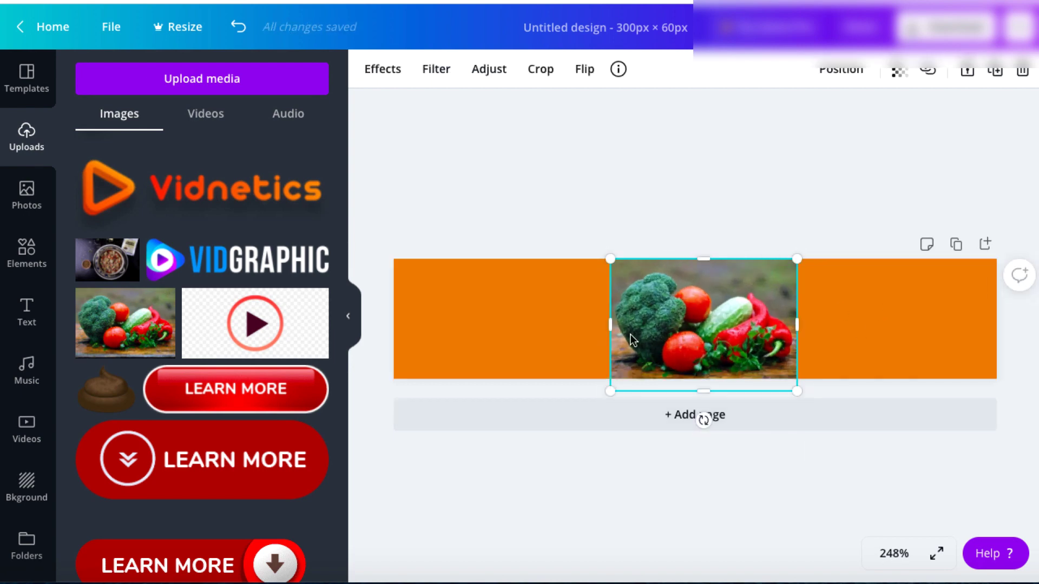
{"action": "left_click_drag", "start_coordinate": [693, 336], "coordinate": [477, 335]}
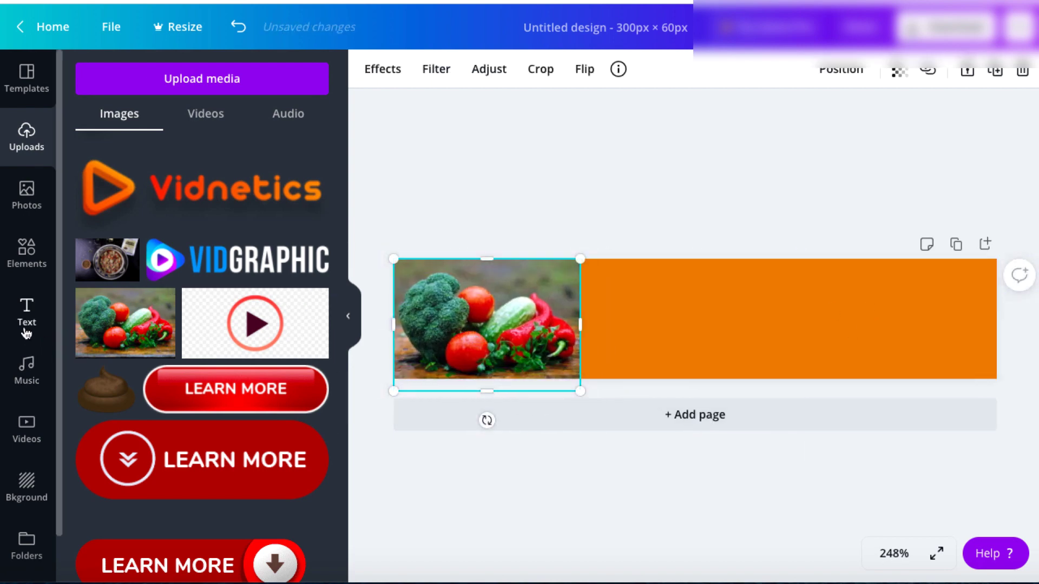
- Add the pink GLOW text style to the banner, try replacing its wording with RECIP and undo that wording
{"action": "left_click", "coordinate": [27, 324]}
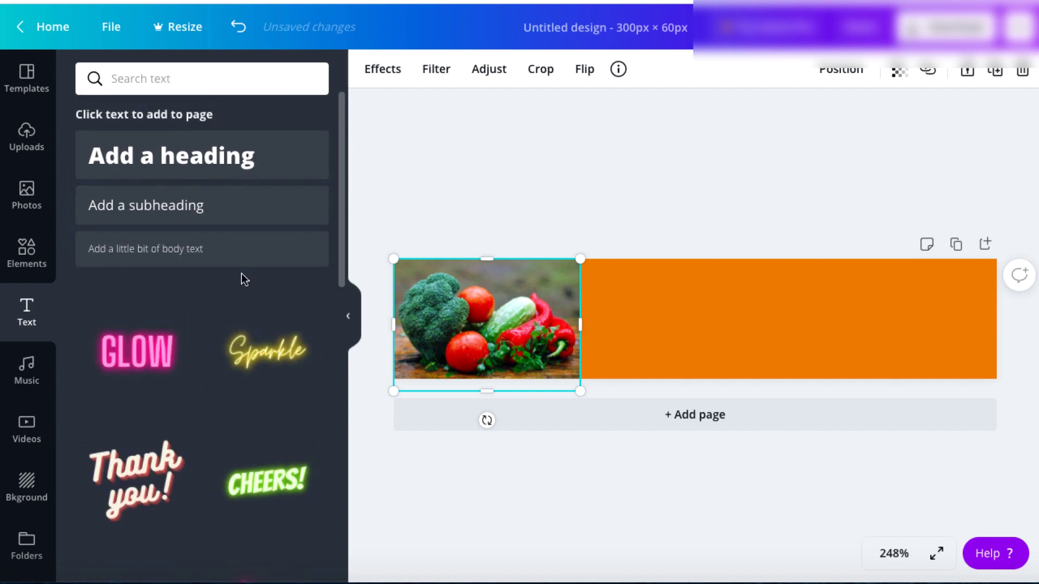
{"action": "scroll", "coordinate": [241, 274], "scroll_direction": "down", "scroll_amount": 1}
{"action": "left_click", "coordinate": [138, 351]}
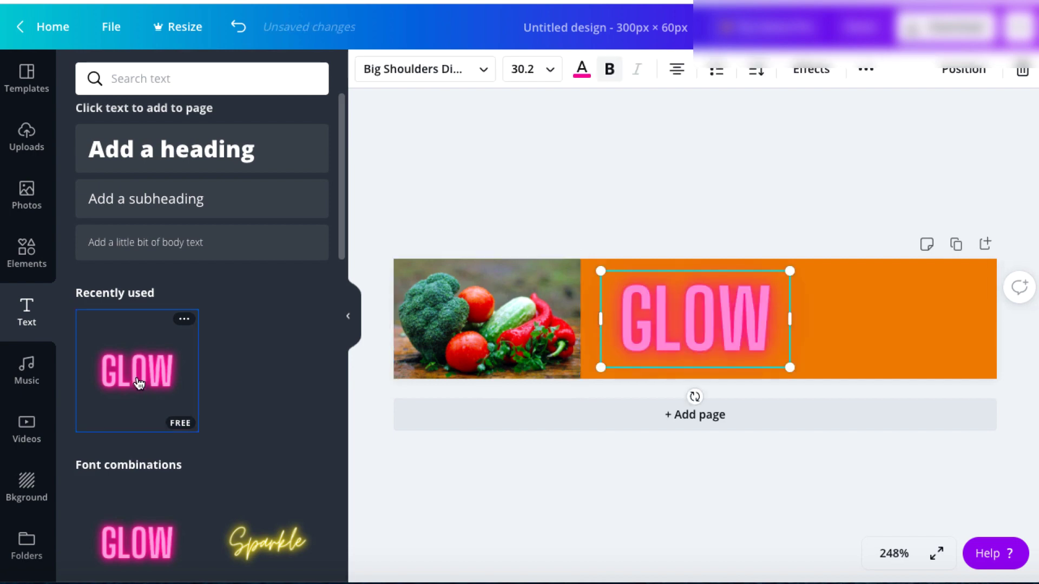
{"action": "double_click", "coordinate": [693, 319]}
{"action": "type", "text": "RECIP"}
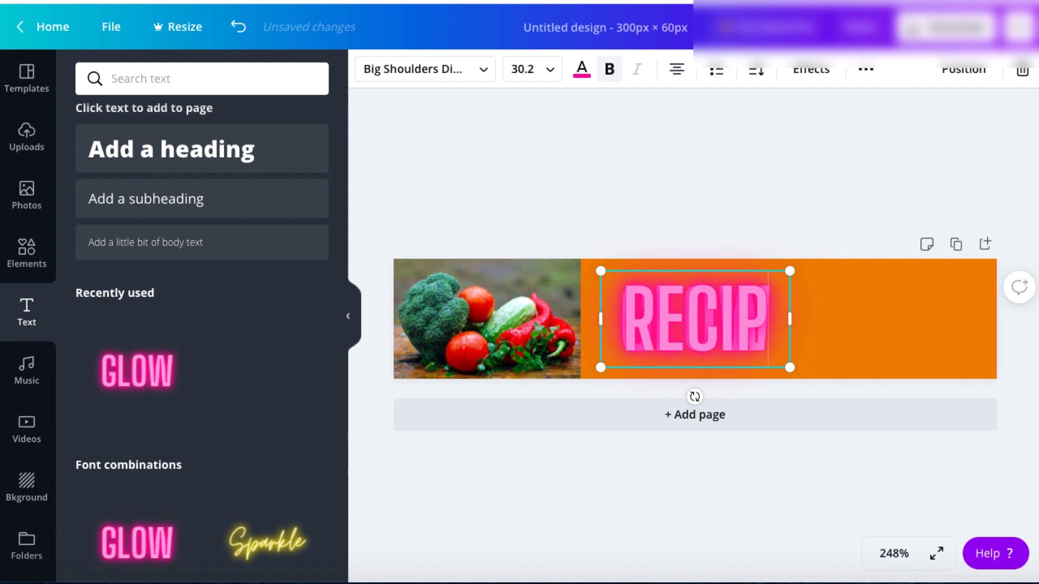
{"action": "key", "text": "ctrl+z"}
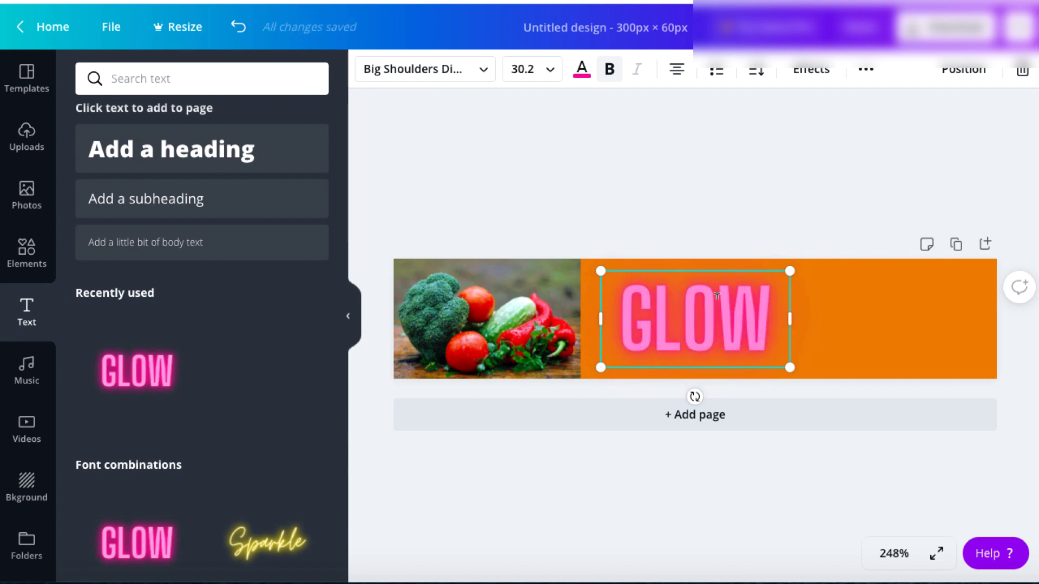
- Remove the unwanted second page and delete the GLOW text from the banner
{"action": "left_click", "coordinate": [801, 416]}
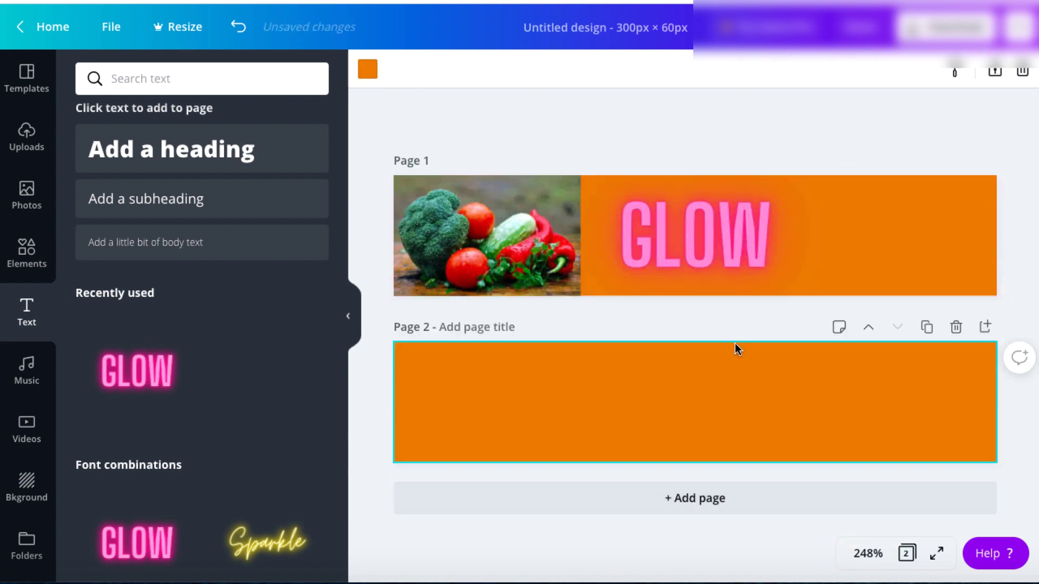
{"action": "left_click", "coordinate": [955, 326]}
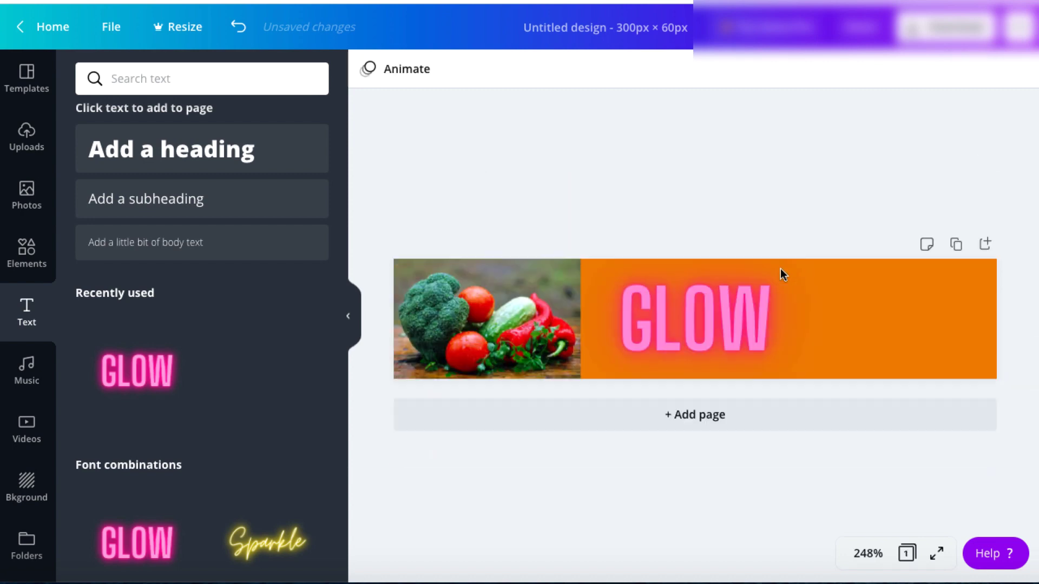
{"action": "left_click", "coordinate": [728, 315]}
{"action": "key", "text": "Delete"}
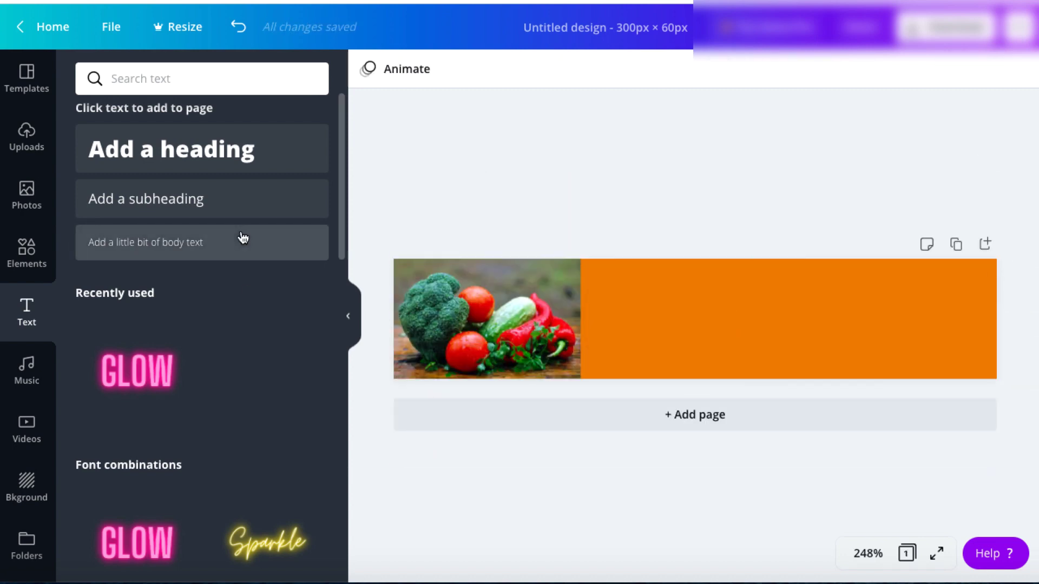
- Add a heading reading "Grab Your REcipes" on the orange area beside the vegetable photo
{"action": "left_click", "coordinate": [203, 157]}
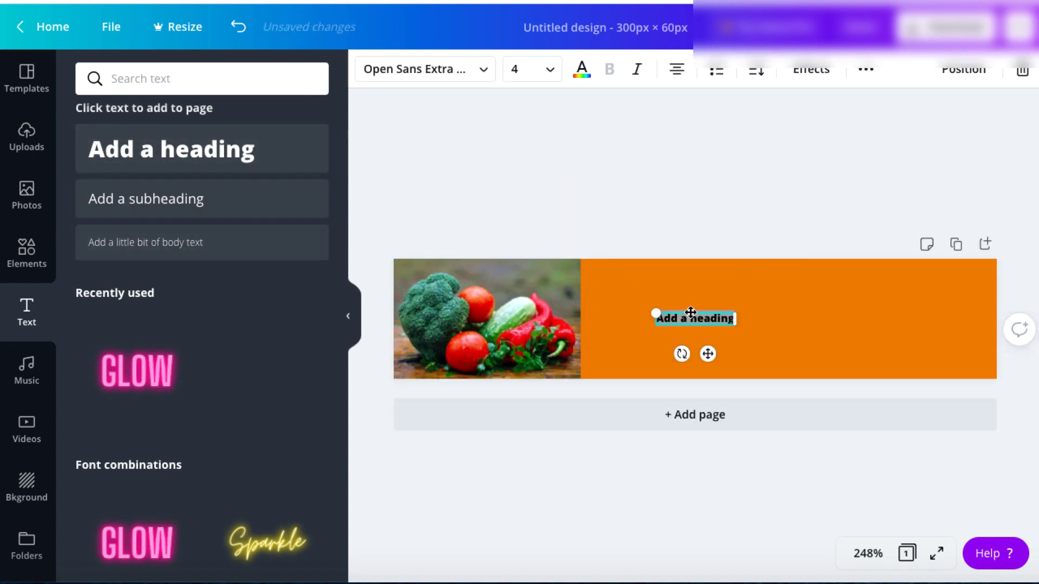
{"action": "type", "text": "Grab Y"}
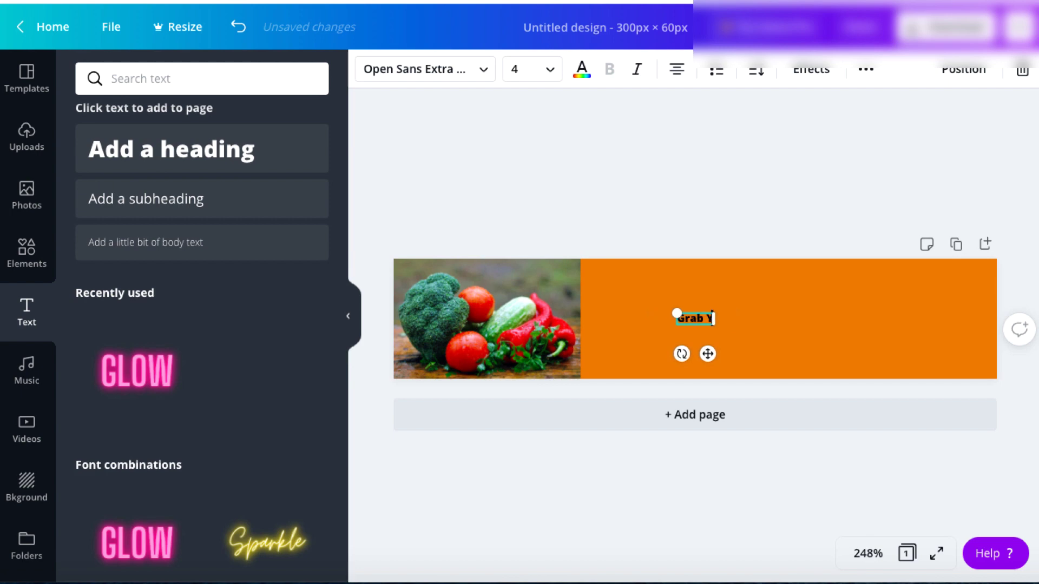
{"action": "type", "text": "our REC"}
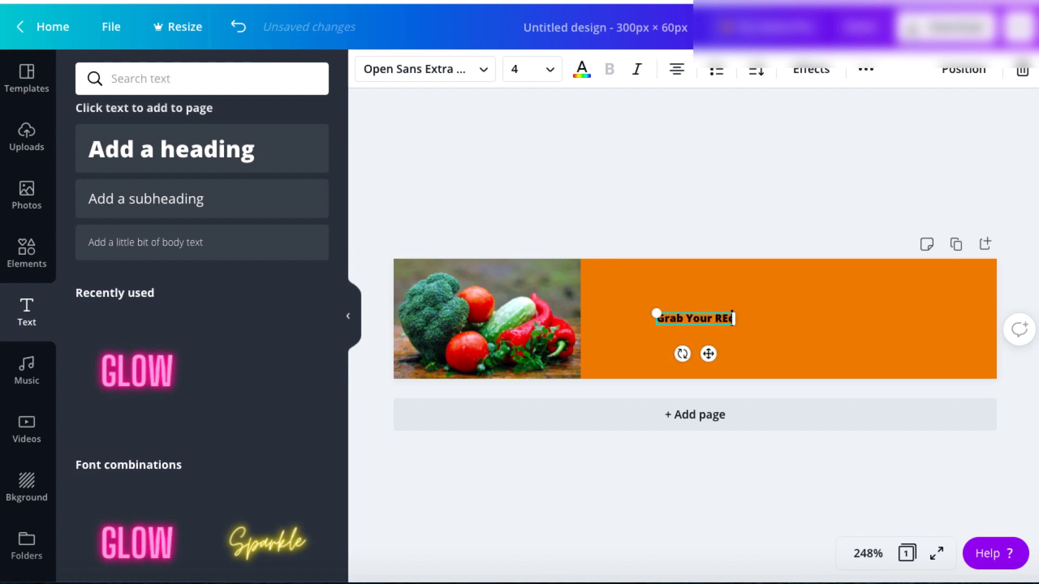
{"action": "type", "text": "ipes"}
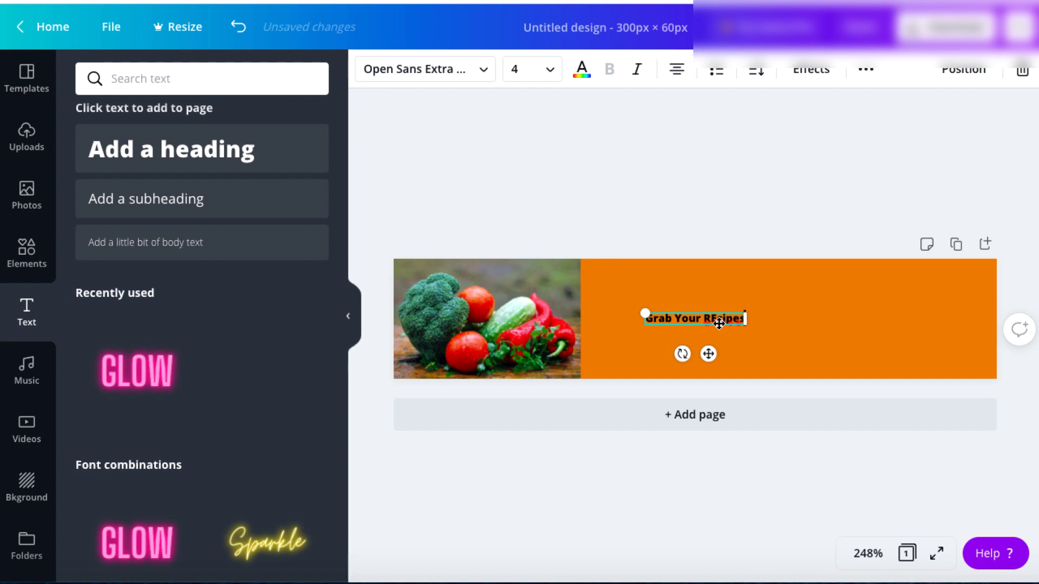
- Enlarge the heading to font size 24 and scale it back to about 18.7 to fit the orange area's width
{"action": "left_click_drag", "start_coordinate": [745, 323], "coordinate": [839, 389]}
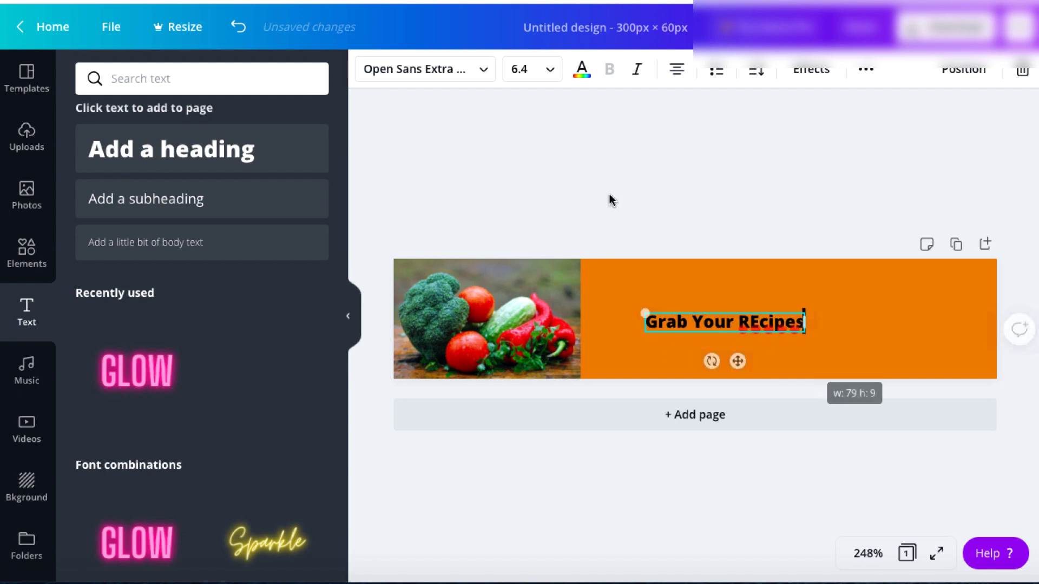
{"action": "left_click", "coordinate": [527, 69]}
{"action": "scroll", "coordinate": [533, 324], "scroll_direction": "down", "scroll_amount": 1}
{"action": "left_click", "coordinate": [535, 340]}
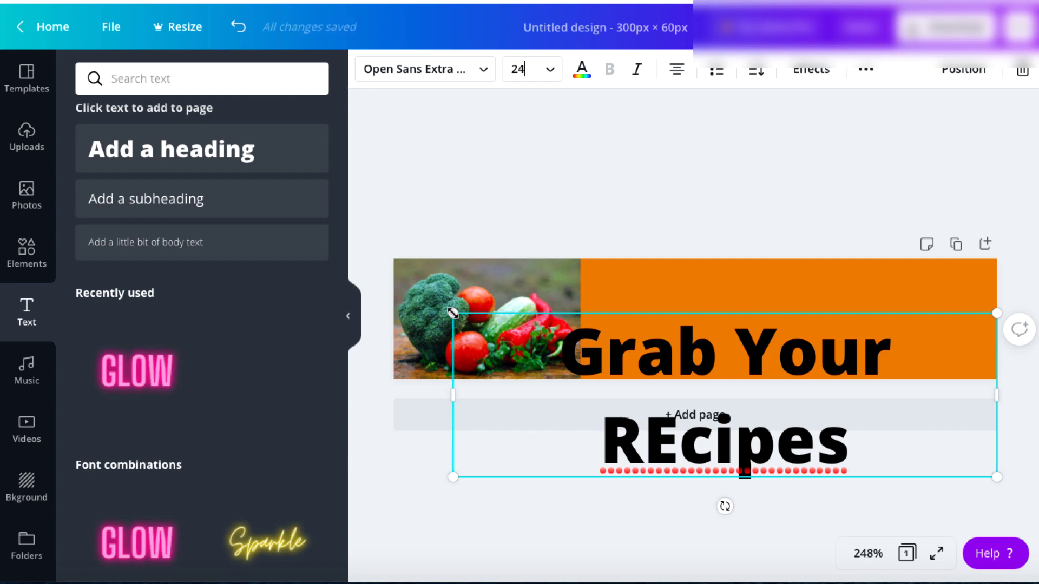
{"action": "left_click_drag", "start_coordinate": [452, 313], "coordinate": [573, 351]}
- Correct the heading's wording to "Grab Your Recipes" and move it up onto the orange area beside the vegetable photo
{"action": "left_click", "coordinate": [746, 446]}
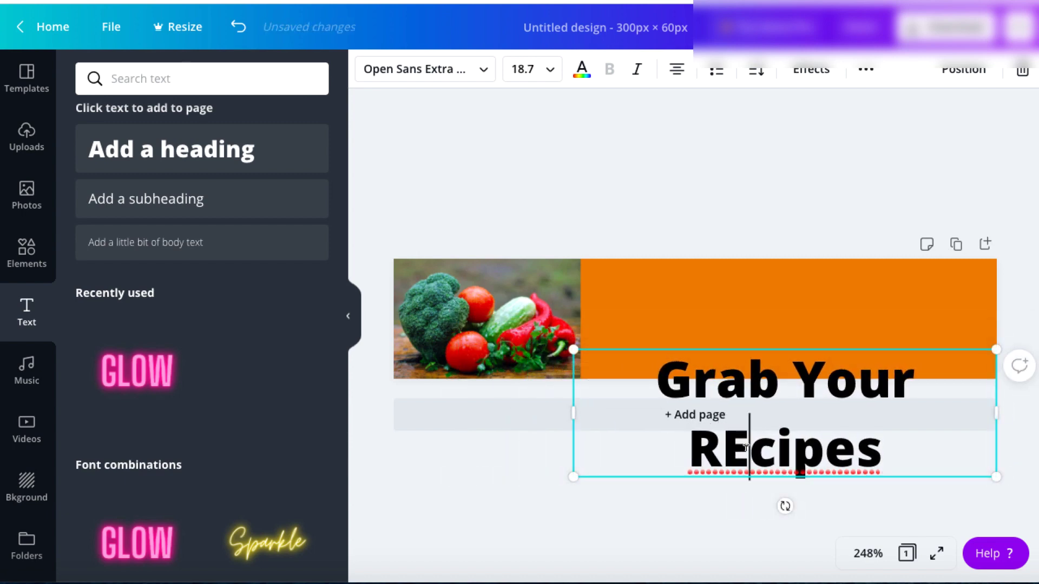
{"action": "key", "text": "BackSpace"}
{"action": "type", "text": "e"}
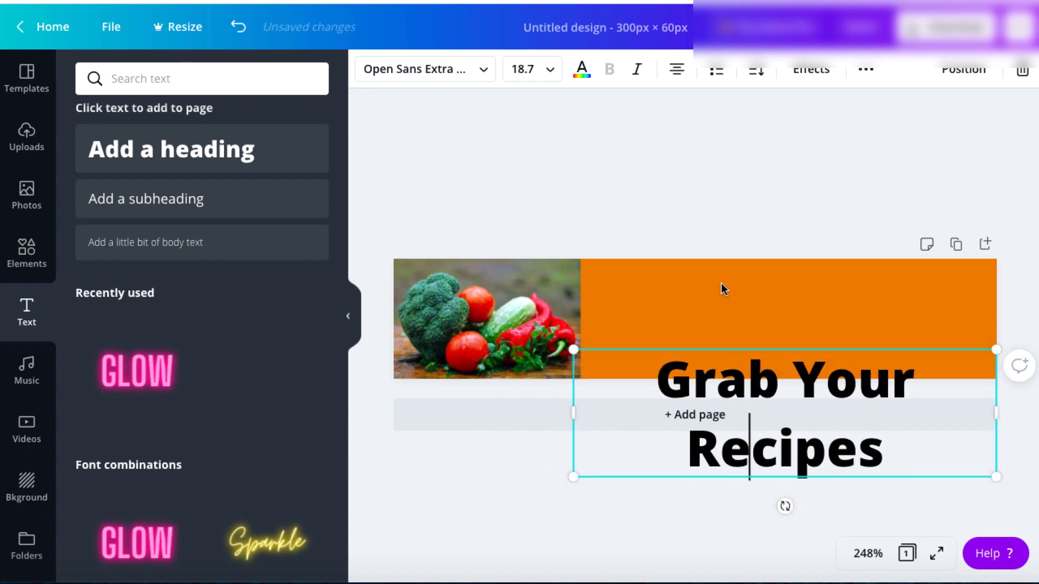
{"action": "left_click", "coordinate": [700, 194]}
{"action": "left_click_drag", "start_coordinate": [709, 376], "coordinate": [701, 272]}
{"action": "left_click", "coordinate": [688, 201]}
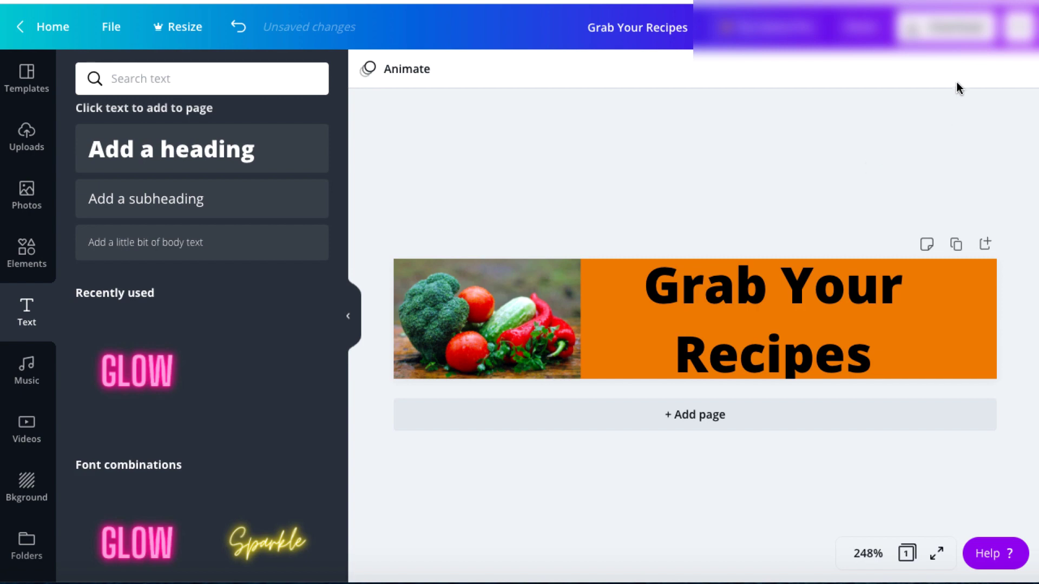
- Download the finished banner from Canva and upload Grab Your Recipes.png as the companion banner in the Google Ads campaign
{"action": "left_click", "coordinate": [942, 27]}
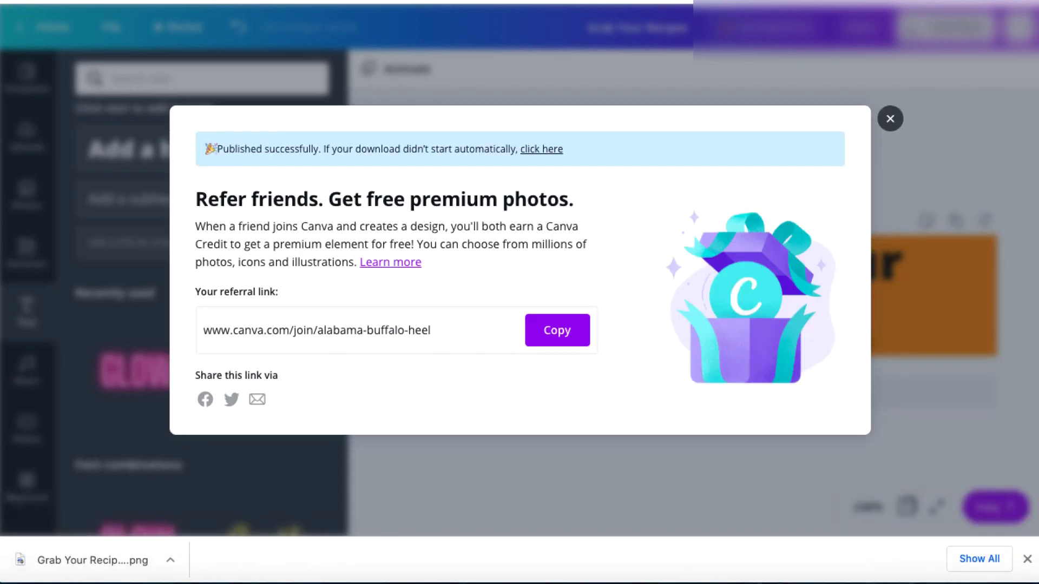
{"action": "left_click", "coordinate": [117, 1]}
{"action": "left_click", "coordinate": [93, 447]}
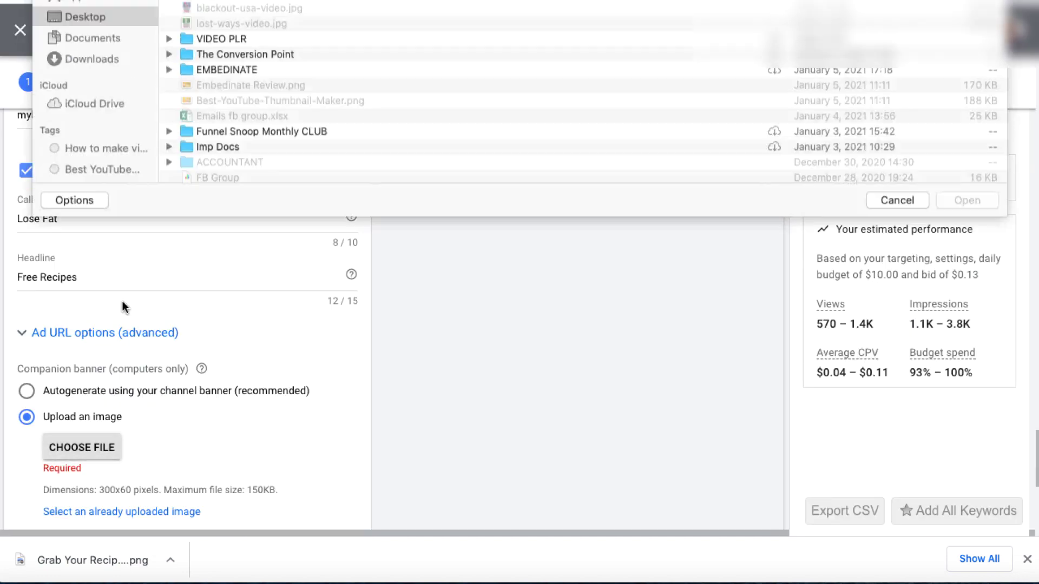
{"action": "left_click", "coordinate": [98, 122]}
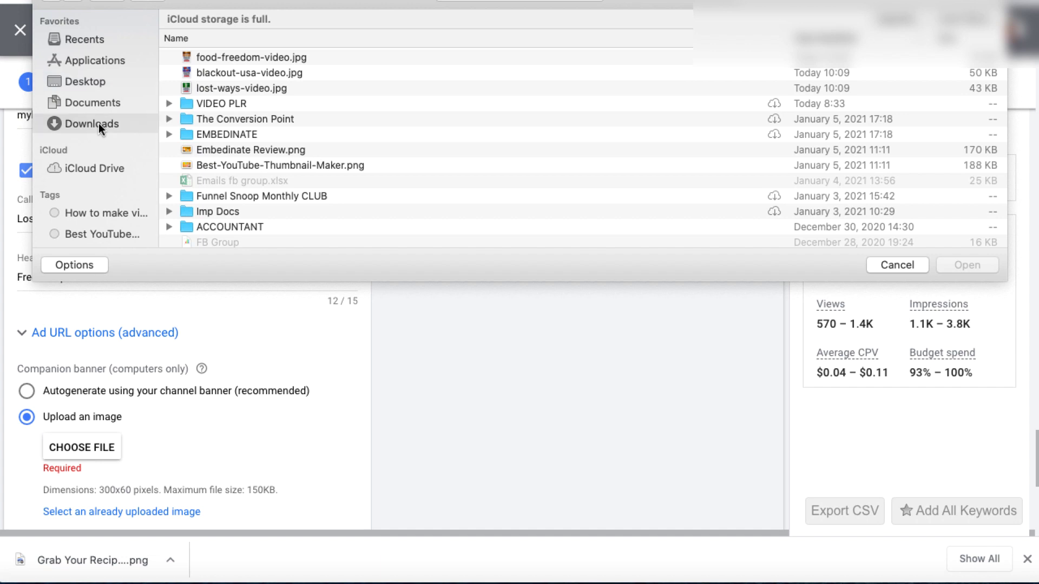
{"action": "left_click", "coordinate": [226, 35]}
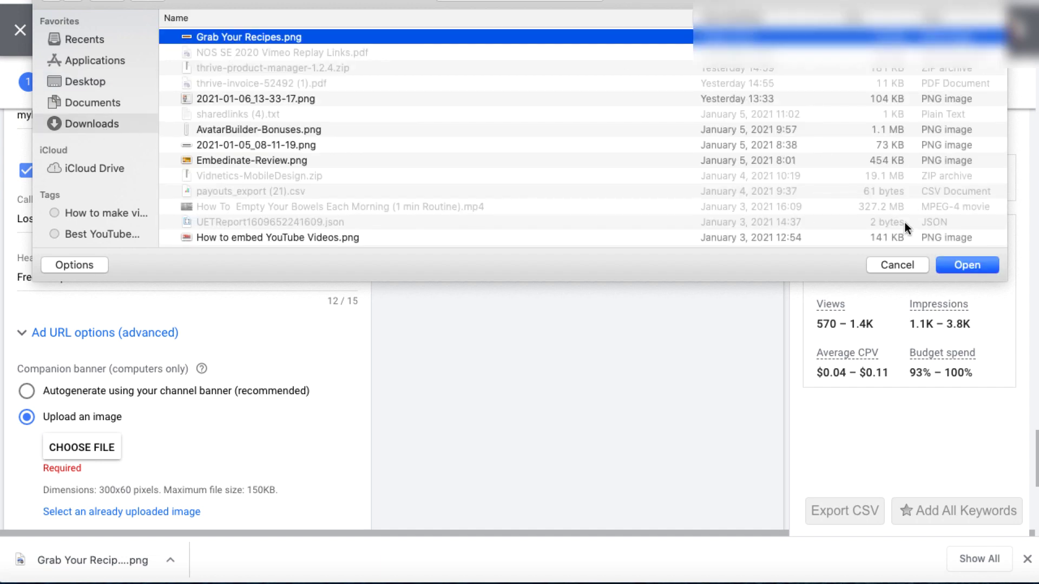
{"action": "left_click", "coordinate": [966, 264]}
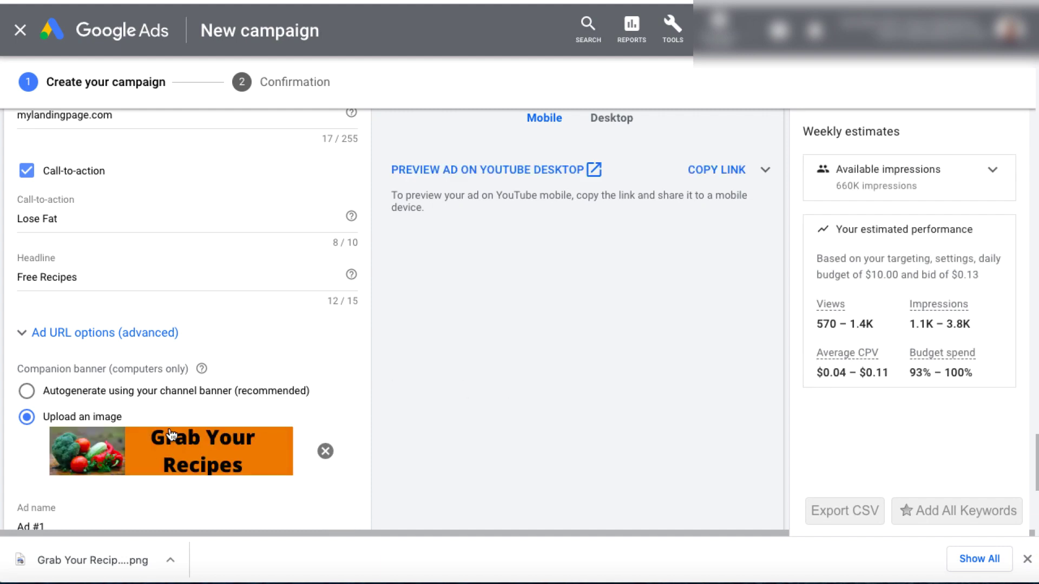
- Switch the ad preview to desktop and examine how the companion banner is displayed beside the video
{"action": "scroll", "coordinate": [624, 314], "scroll_direction": "up", "scroll_amount": 2}
{"action": "scroll", "coordinate": [624, 307], "scroll_direction": "up", "scroll_amount": 3}
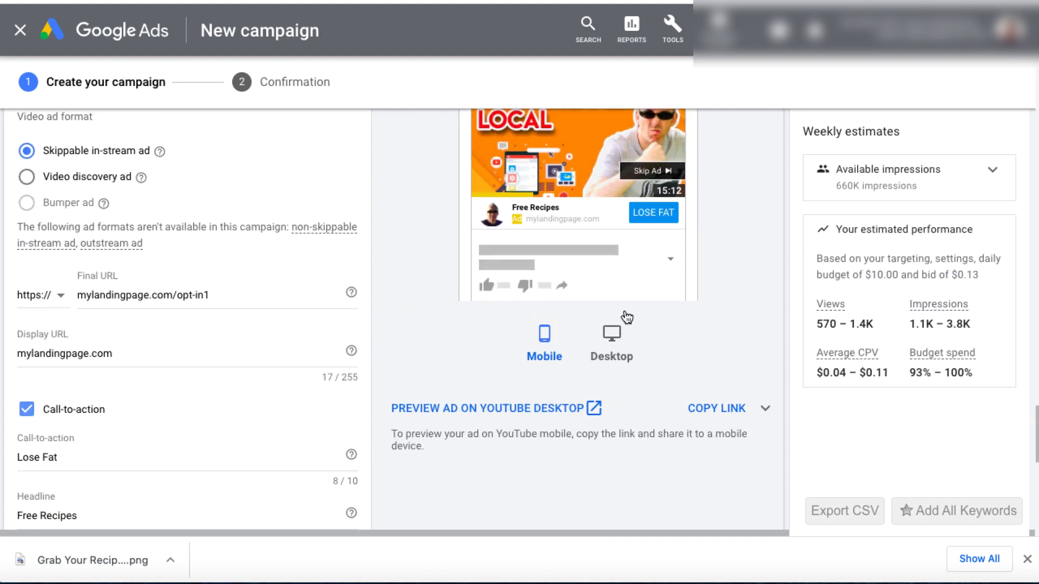
{"action": "left_click", "coordinate": [614, 366]}
{"action": "scroll", "coordinate": [712, 154], "scroll_direction": "up", "scroll_amount": 1}
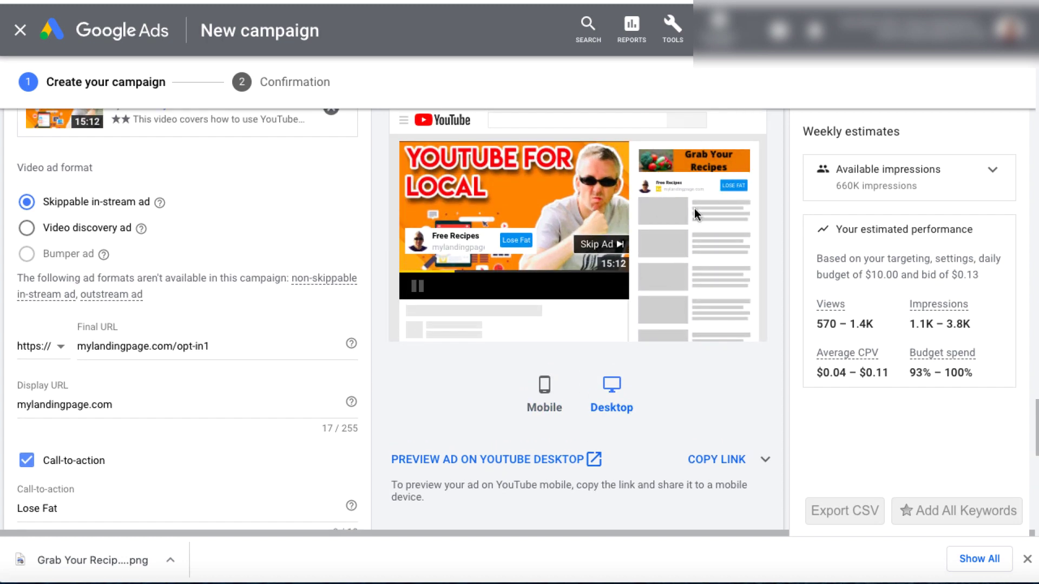
- Replace the ad name with "video 1- recipe hook"
{"action": "scroll", "coordinate": [481, 331], "scroll_direction": "down", "scroll_amount": 5}
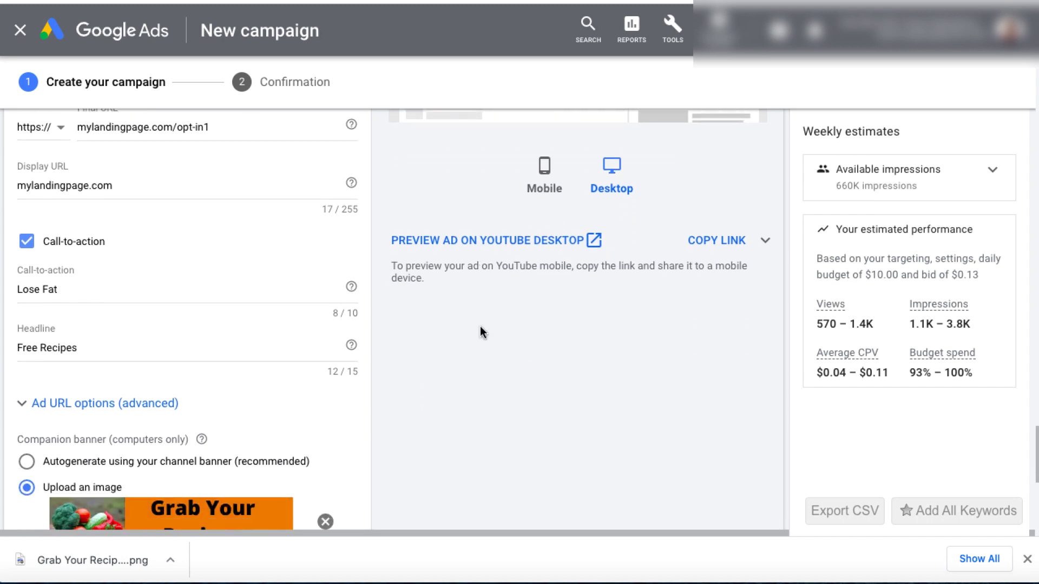
{"action": "scroll", "coordinate": [482, 331], "scroll_direction": "down", "scroll_amount": 4}
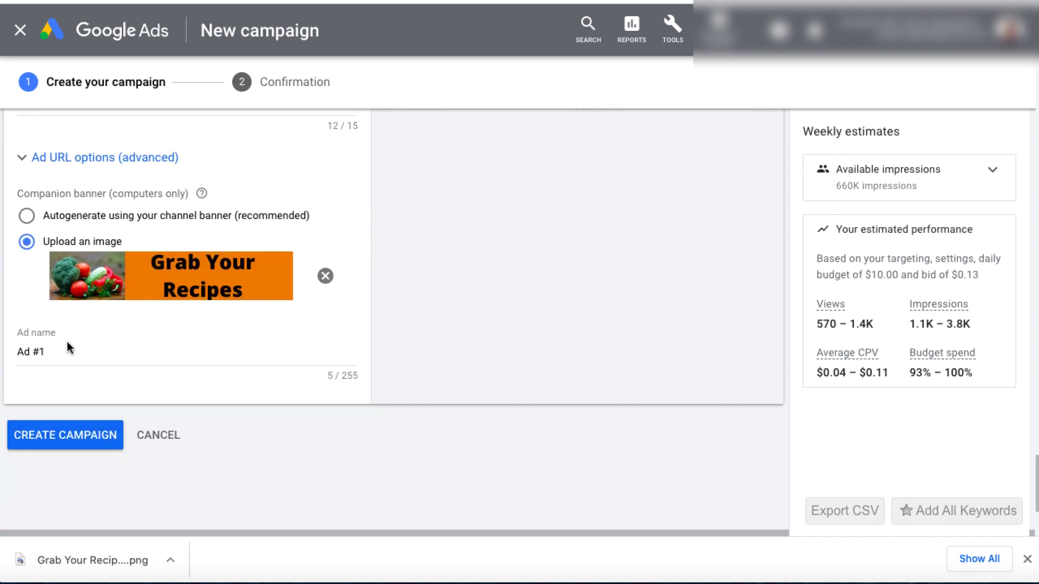
{"action": "left_click_drag", "start_coordinate": [51, 347], "coordinate": [20, 349]}
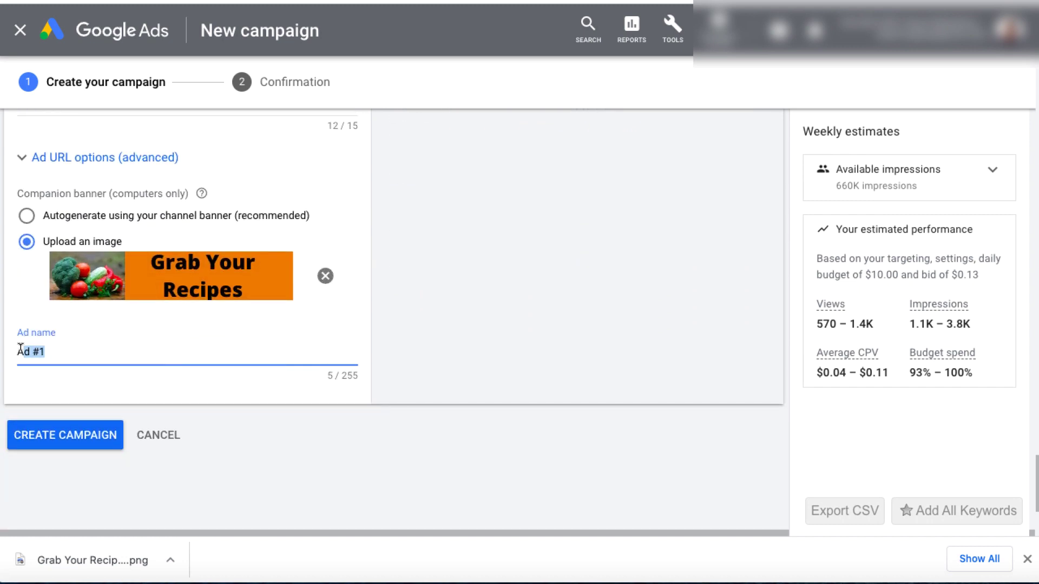
{"action": "key", "text": "BackSpace"}
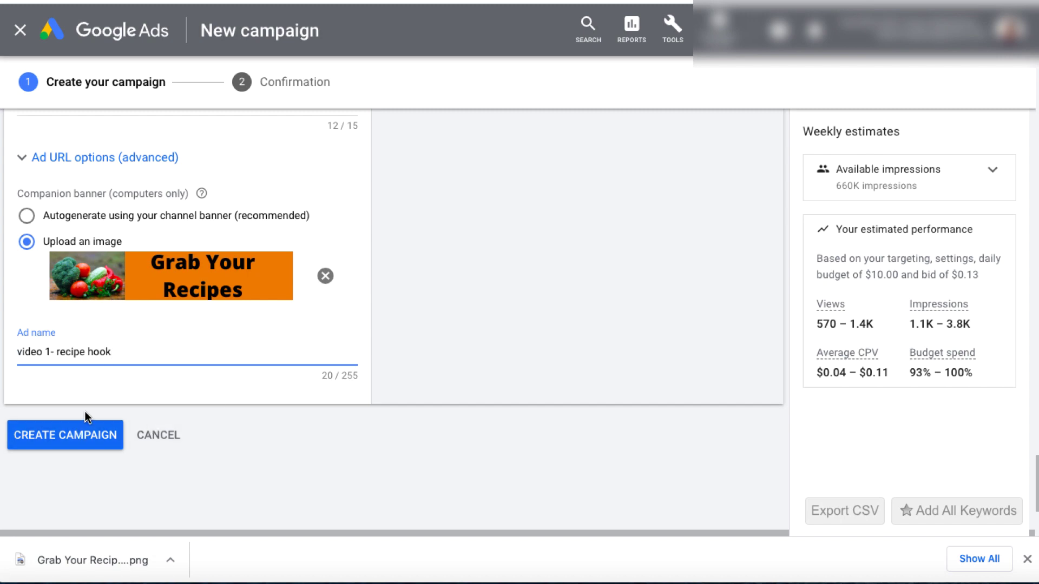
{"action": "scroll", "coordinate": [469, 252], "scroll_direction": "up", "scroll_amount": 10}
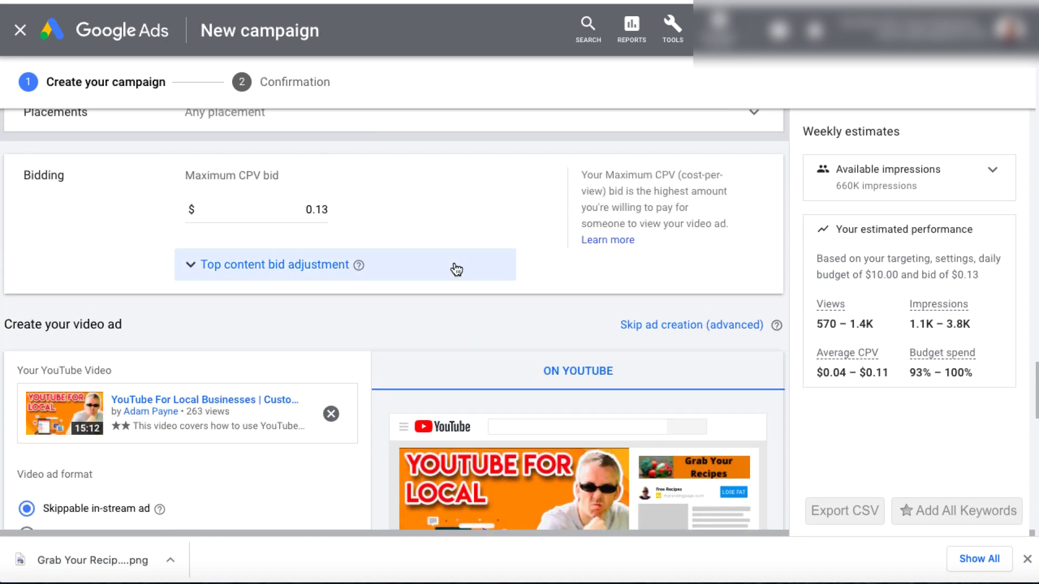
{"action": "scroll", "coordinate": [456, 268], "scroll_direction": "down", "scroll_amount": 12}
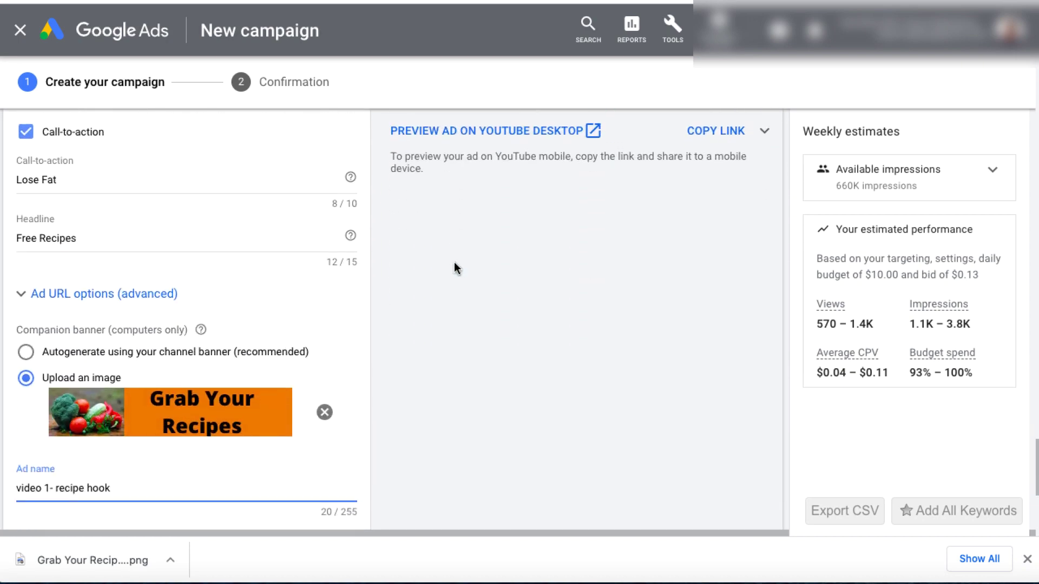
{"action": "scroll", "coordinate": [453, 262], "scroll_direction": "down", "scroll_amount": 2}
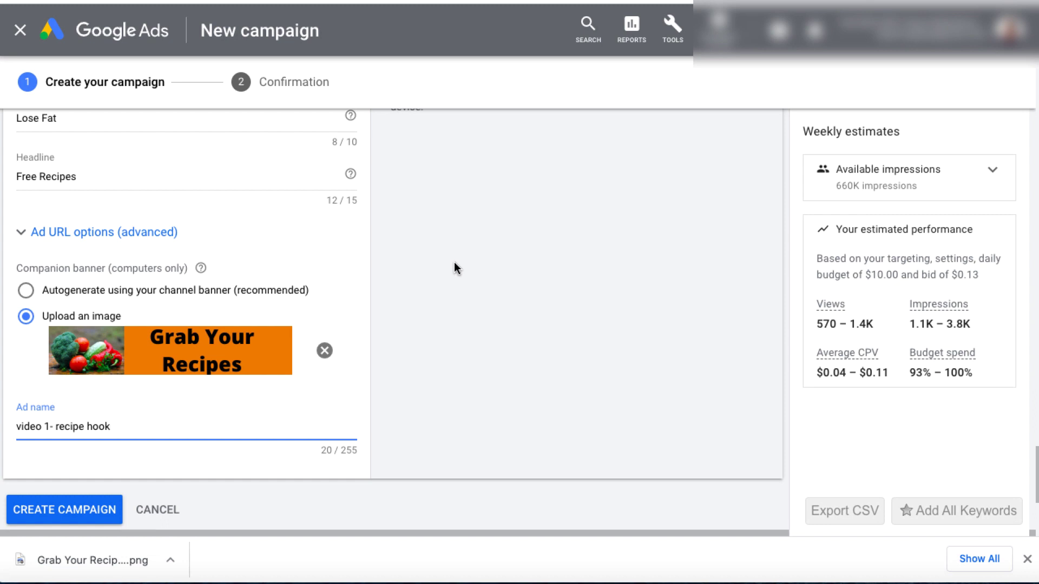
{"action": "scroll", "coordinate": [514, 300], "scroll_direction": "up", "scroll_amount": 10}
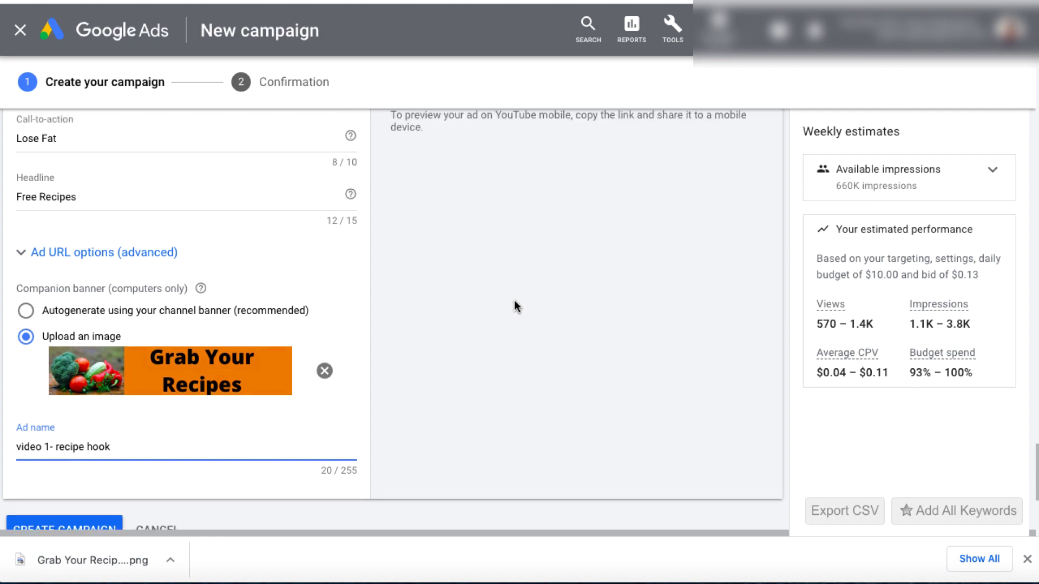
{"action": "scroll", "coordinate": [514, 300], "scroll_direction": "up", "scroll_amount": 4}
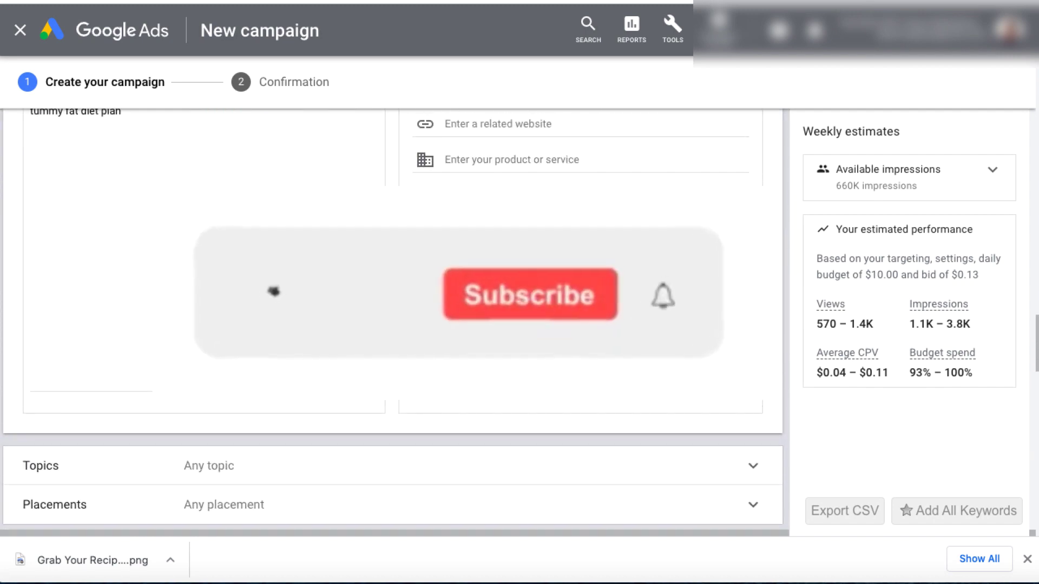